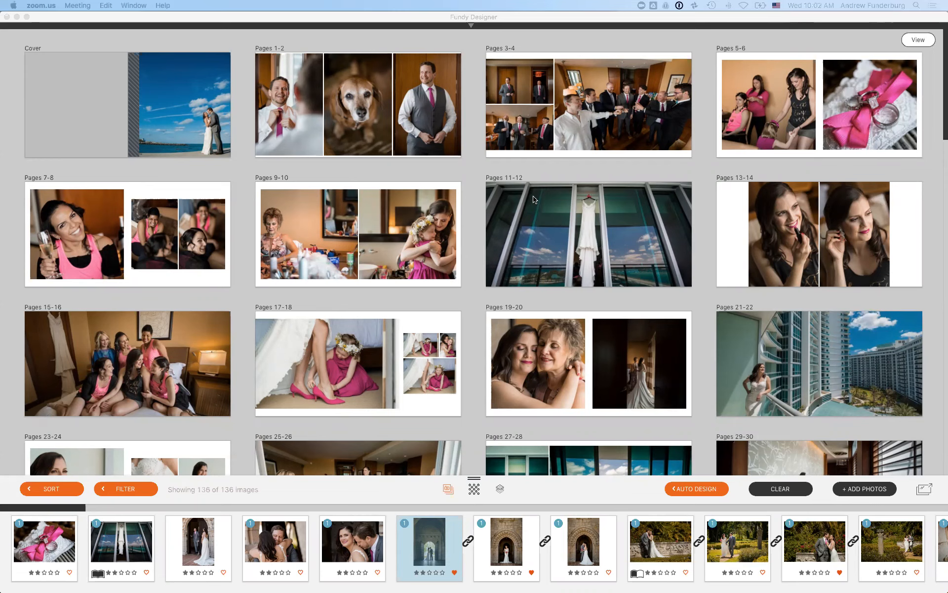
- Look through all the album spreads from the cover to pages 95-96 and return to the cover
{"action": "scroll", "coordinate": [416, 127], "scroll_direction": "down", "scroll_amount": 8}
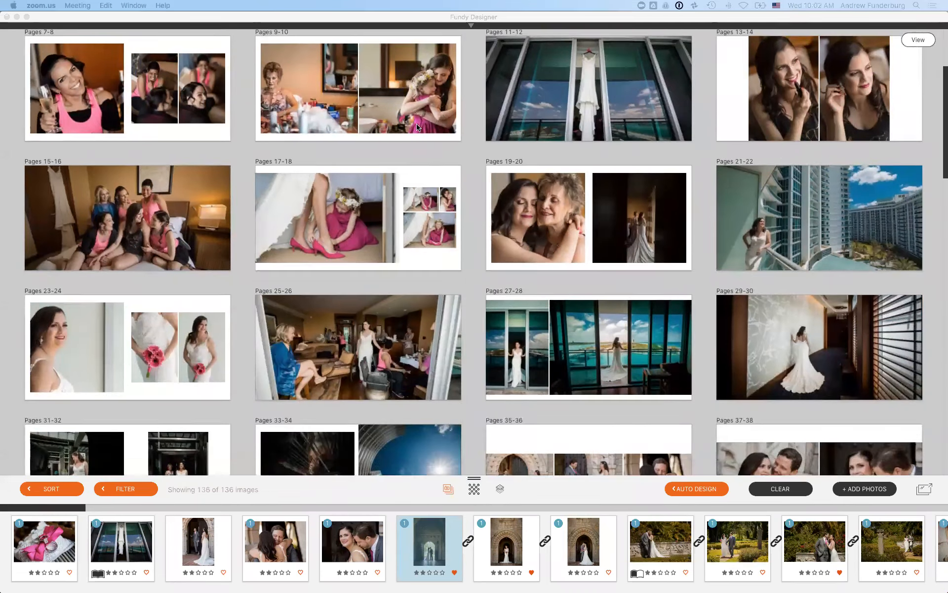
{"action": "scroll", "coordinate": [416, 127], "scroll_direction": "down", "scroll_amount": 12}
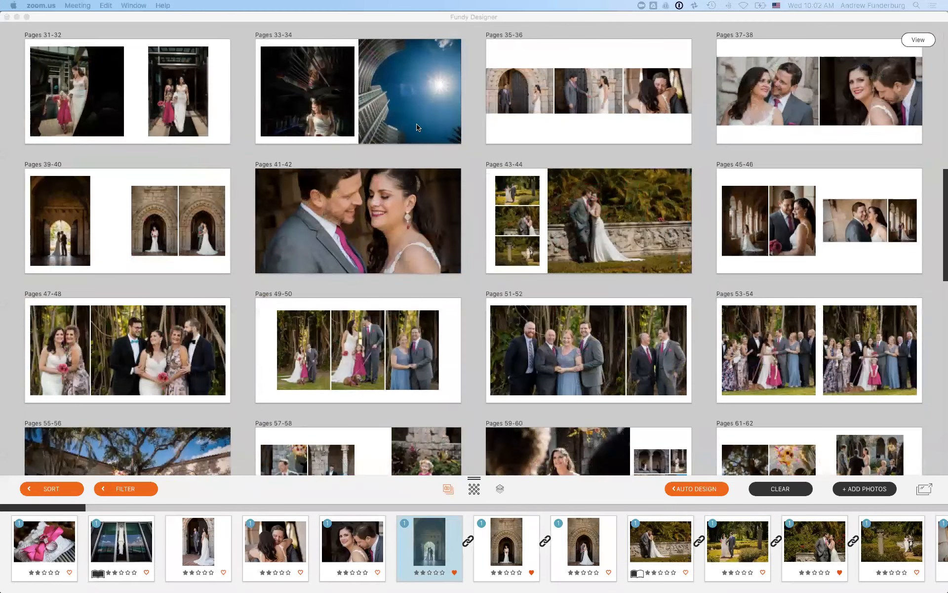
{"action": "scroll", "coordinate": [416, 127], "scroll_direction": "down", "scroll_amount": 9}
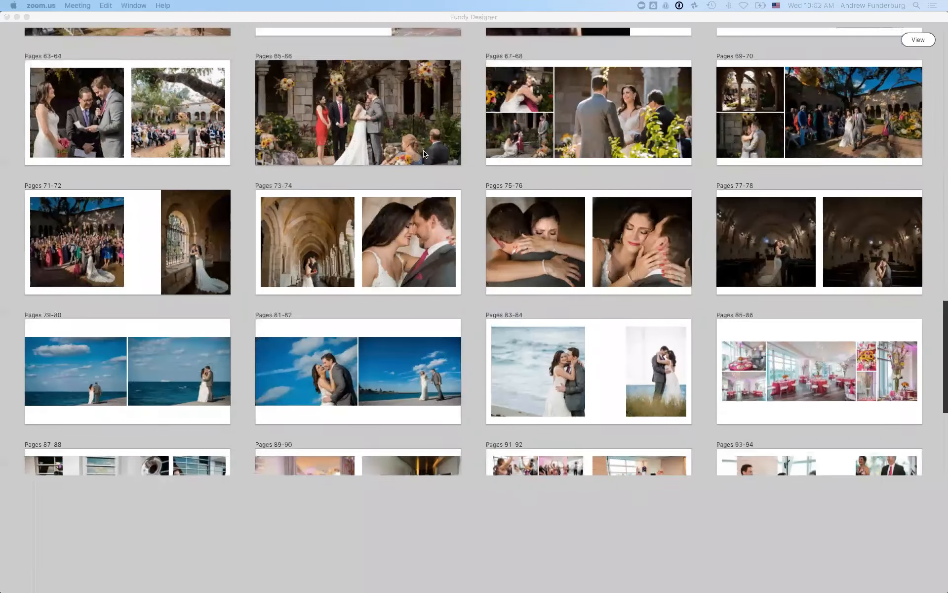
{"action": "scroll", "coordinate": [422, 154], "scroll_direction": "down", "scroll_amount": 3}
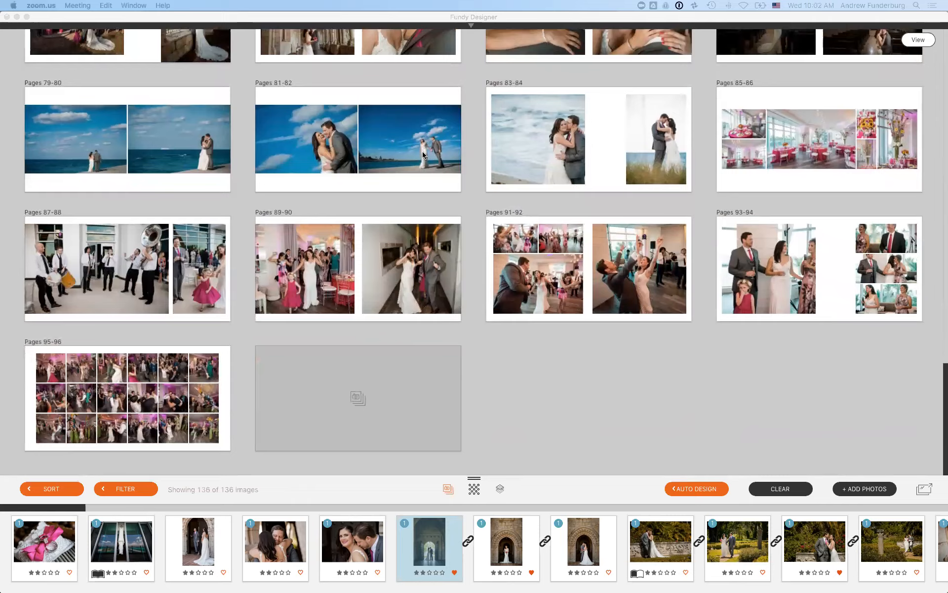
{"action": "scroll", "coordinate": [424, 155], "scroll_direction": "up", "scroll_amount": 20}
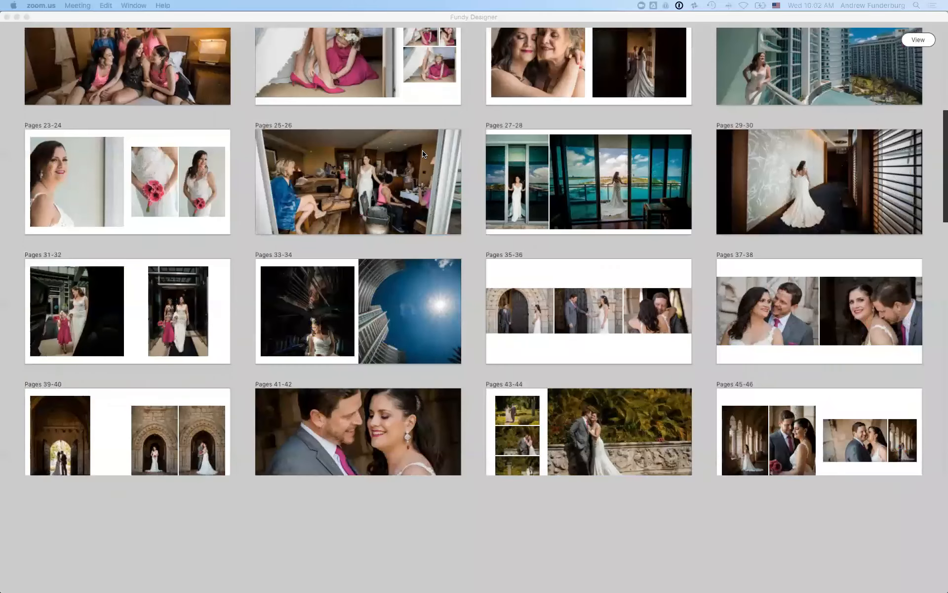
{"action": "scroll", "coordinate": [422, 154], "scroll_direction": "up", "scroll_amount": 7}
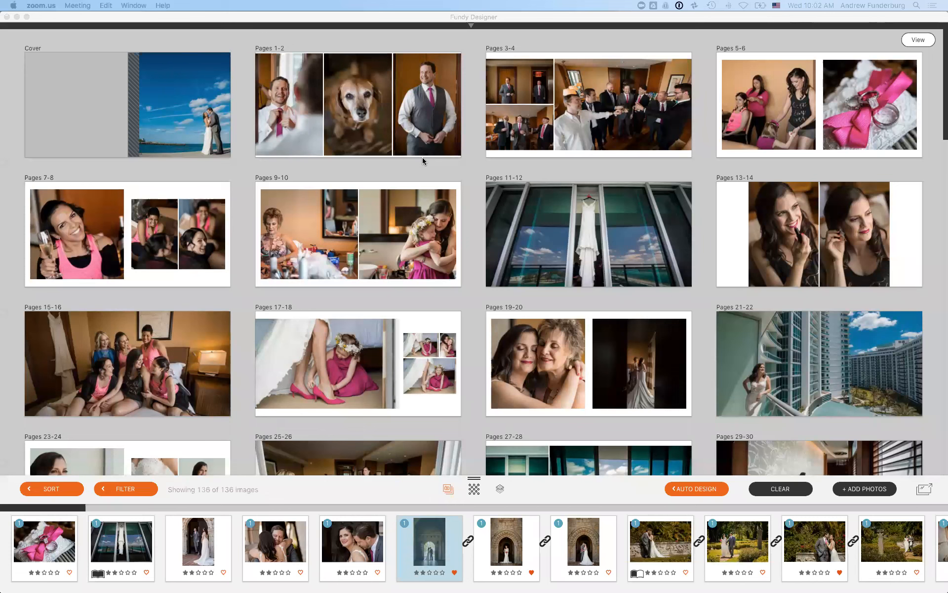
- Reorder the pages 1-2 spread after pages 3-4 and move it back to its original place
{"action": "left_click", "coordinate": [370, 115]}
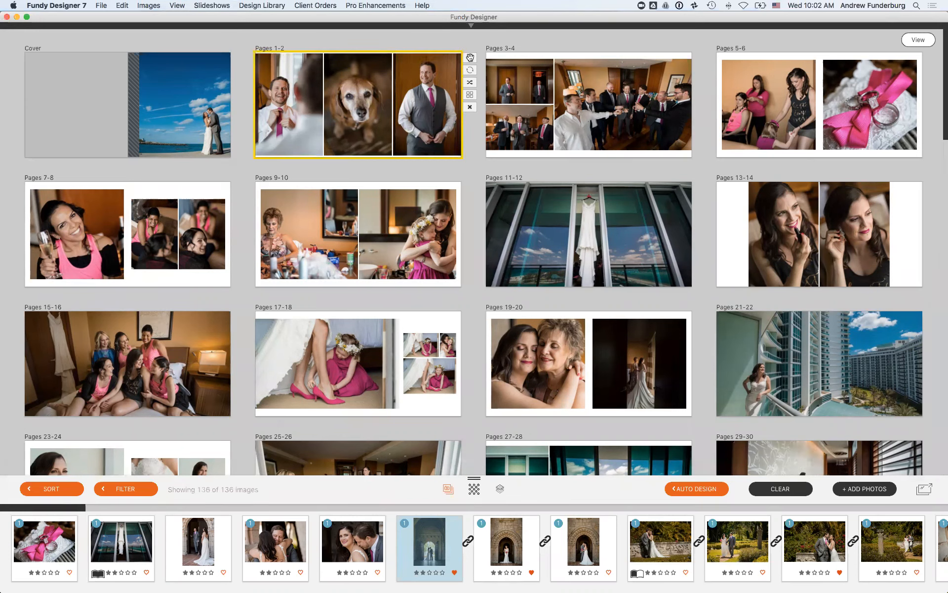
{"action": "left_click_drag", "start_coordinate": [470, 57], "coordinate": [691, 68]}
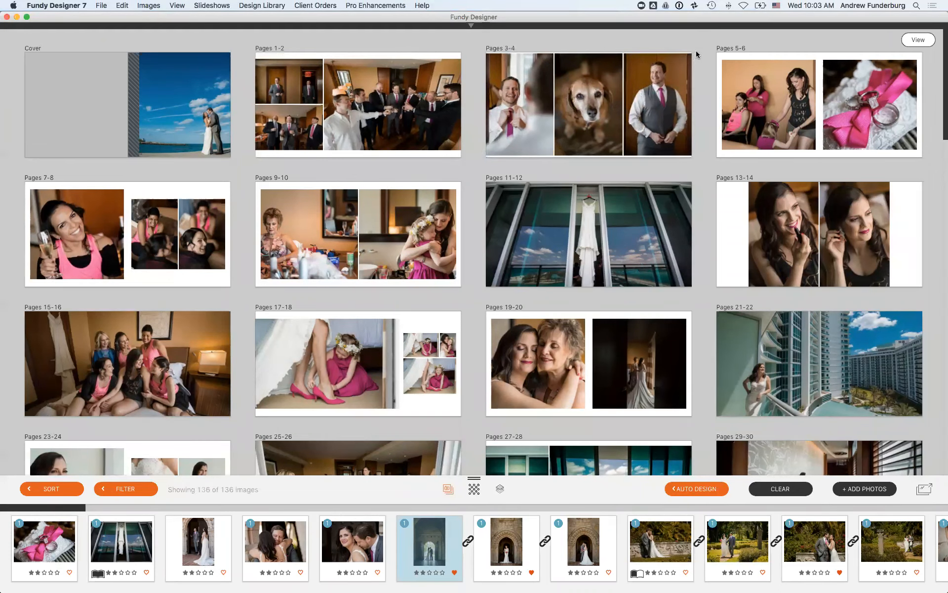
{"action": "left_click_drag", "start_coordinate": [701, 57], "coordinate": [474, 62]}
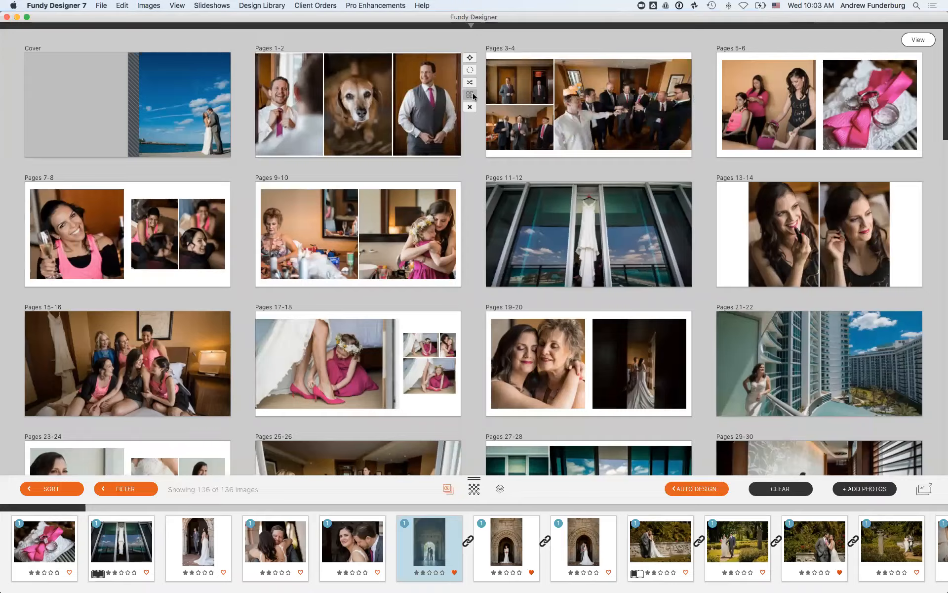
- Open the alternative layouts for the pages 1-2 spread and browse the variations of the layout with three side-by-side photos
{"action": "left_click", "coordinate": [470, 95]}
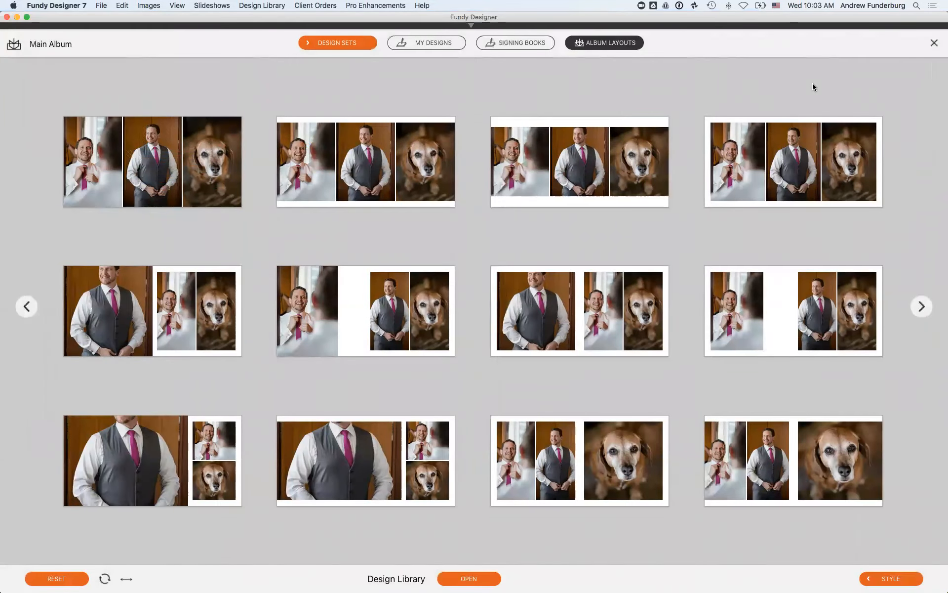
{"action": "left_click", "coordinate": [922, 309]}
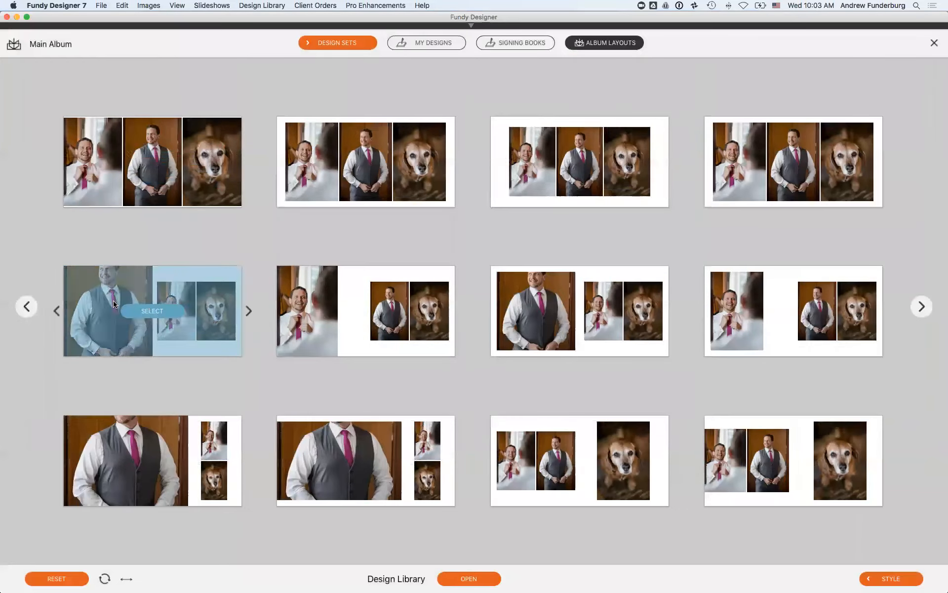
{"action": "left_click", "coordinate": [26, 307]}
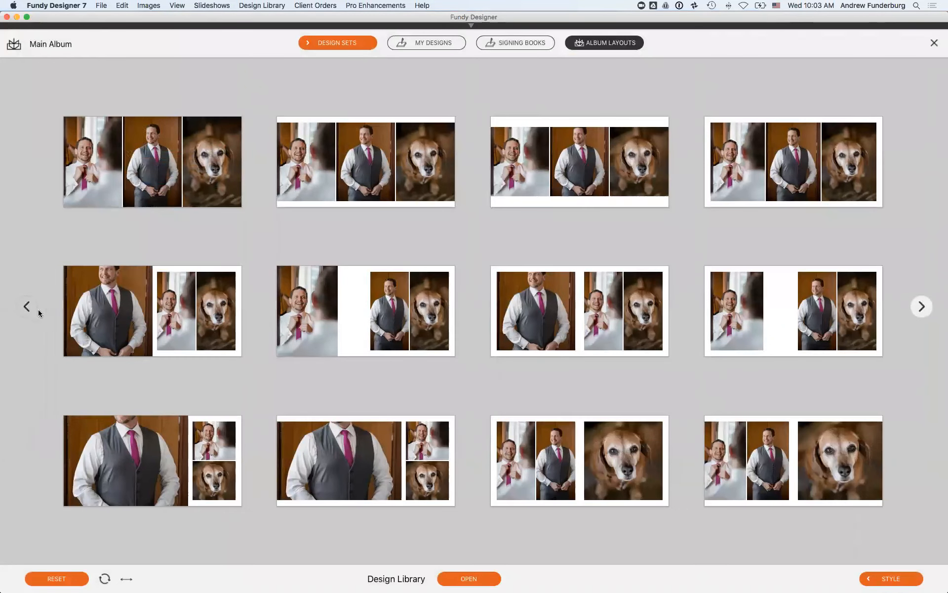
{"action": "mouse_move", "coordinate": [319, 186]}
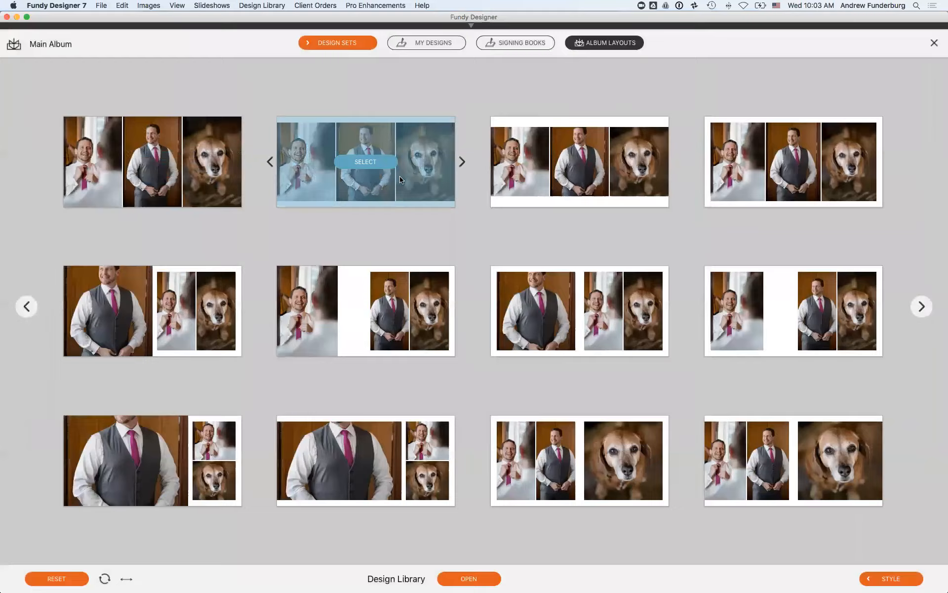
{"action": "left_click", "coordinate": [462, 162]}
{"action": "left_click", "coordinate": [463, 162]}
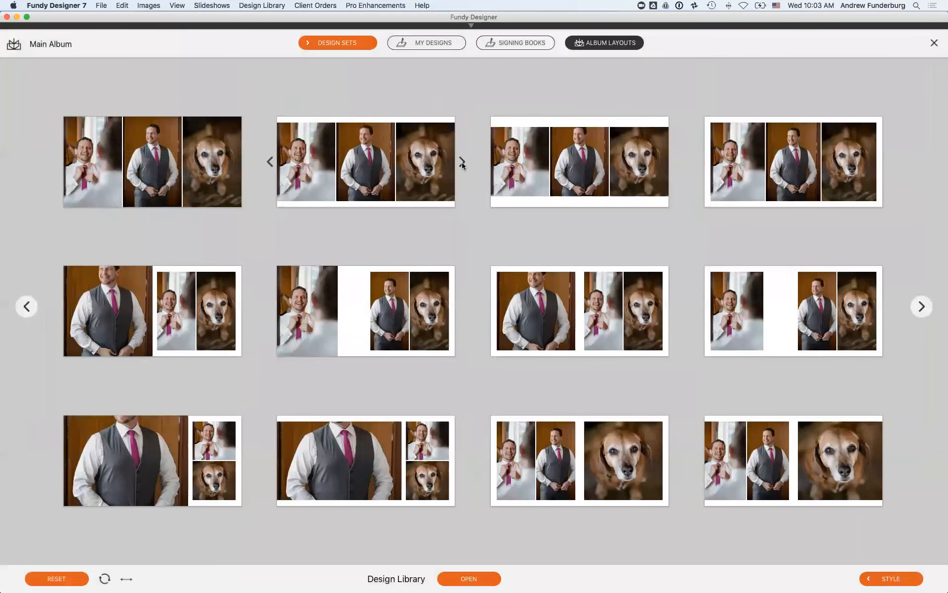
{"action": "left_click", "coordinate": [462, 163]}
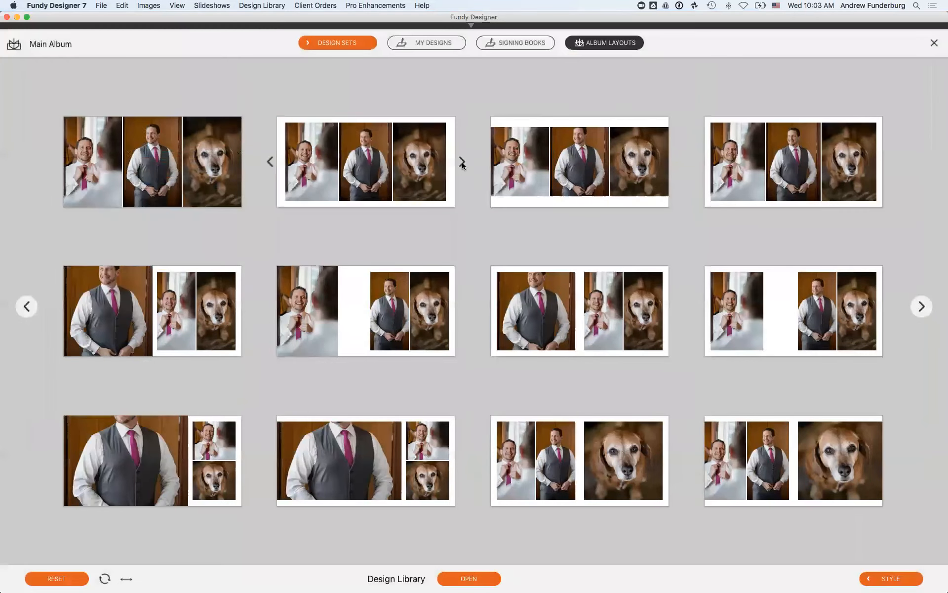
{"action": "left_click", "coordinate": [269, 162]}
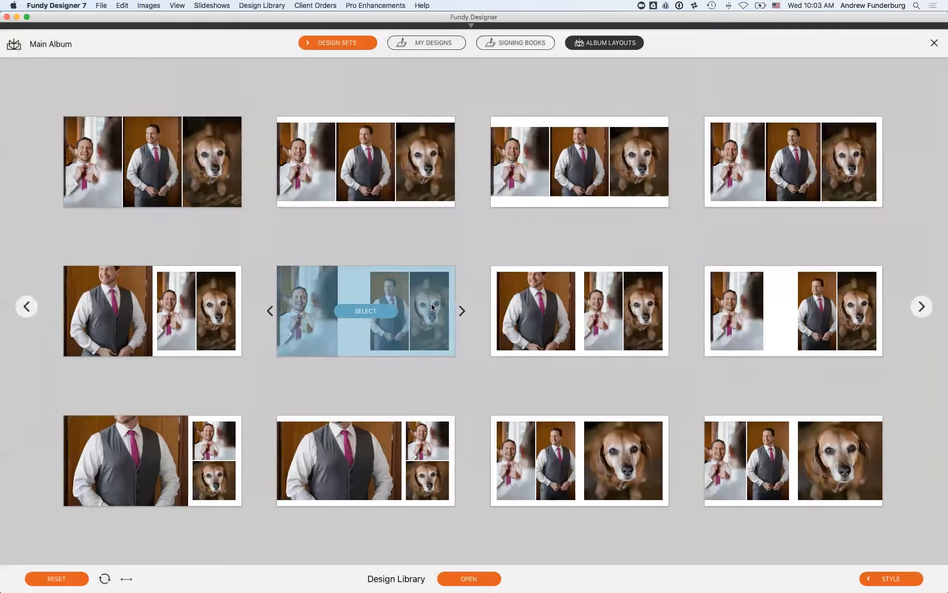
- Apply the layout with one large groom photo on the left page and two small photos on the right to pages 1-2
{"action": "left_click", "coordinate": [462, 311]}
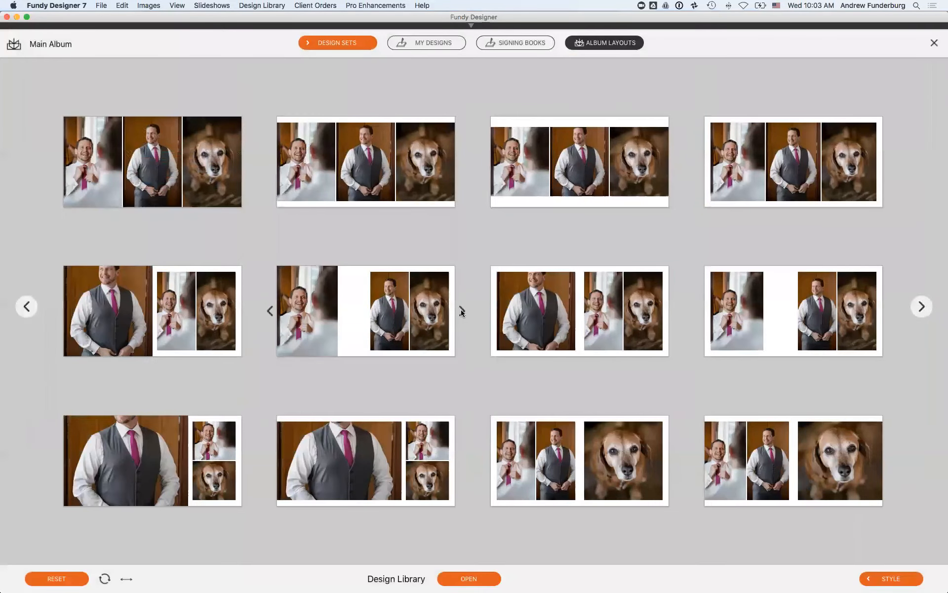
{"action": "left_click", "coordinate": [461, 310]}
{"action": "left_click", "coordinate": [270, 311]}
{"action": "double_click", "coordinate": [361, 309]}
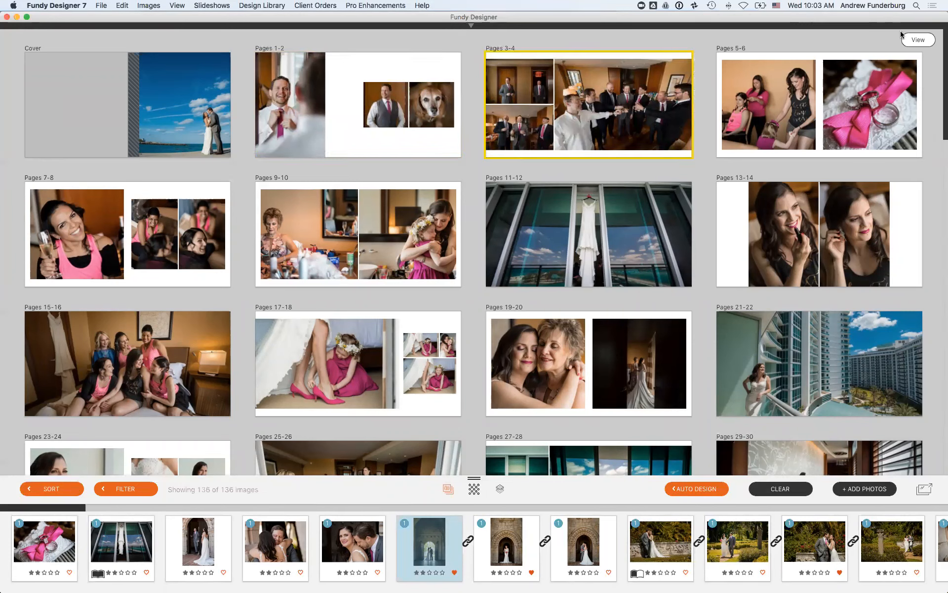
- Open the pages 3-4 spread for editing and review the software's keyboard shortcuts reference
{"action": "double_click", "coordinate": [610, 109]}
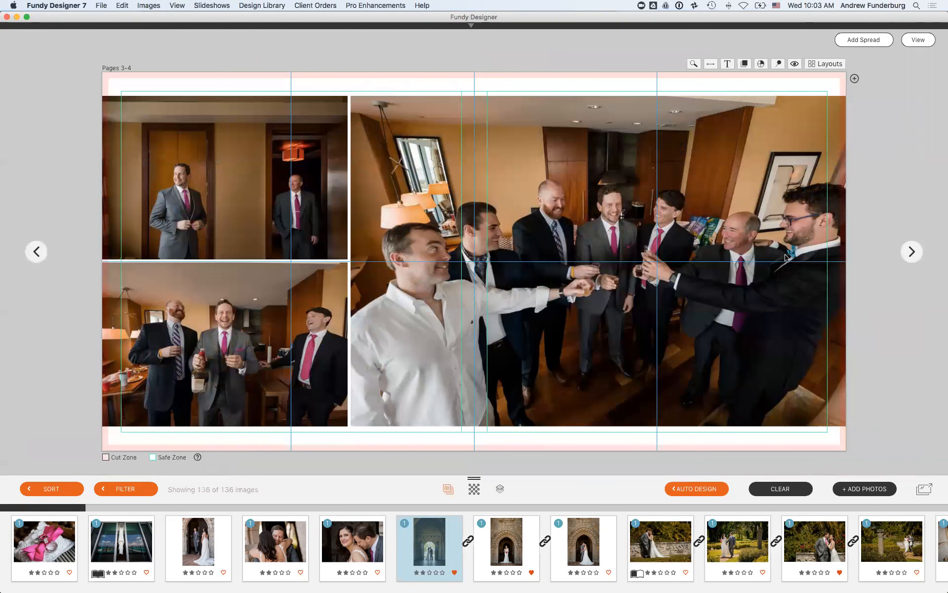
{"action": "left_click", "coordinate": [421, 5]}
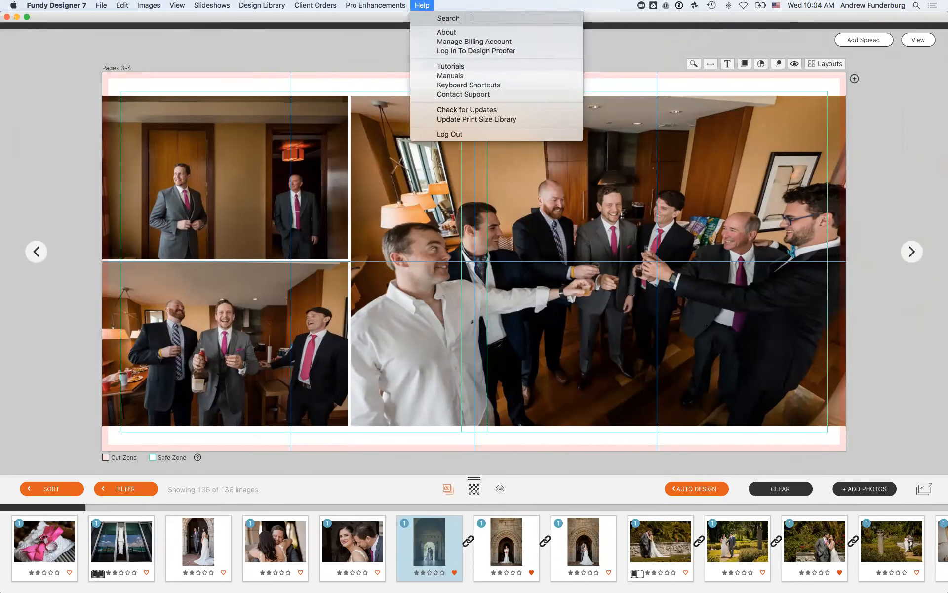
{"action": "left_click_drag", "start_coordinate": [0, 220], "coordinate": [351, 70]}
{"action": "scroll", "coordinate": [464, 243], "scroll_direction": "down", "scroll_amount": 10}
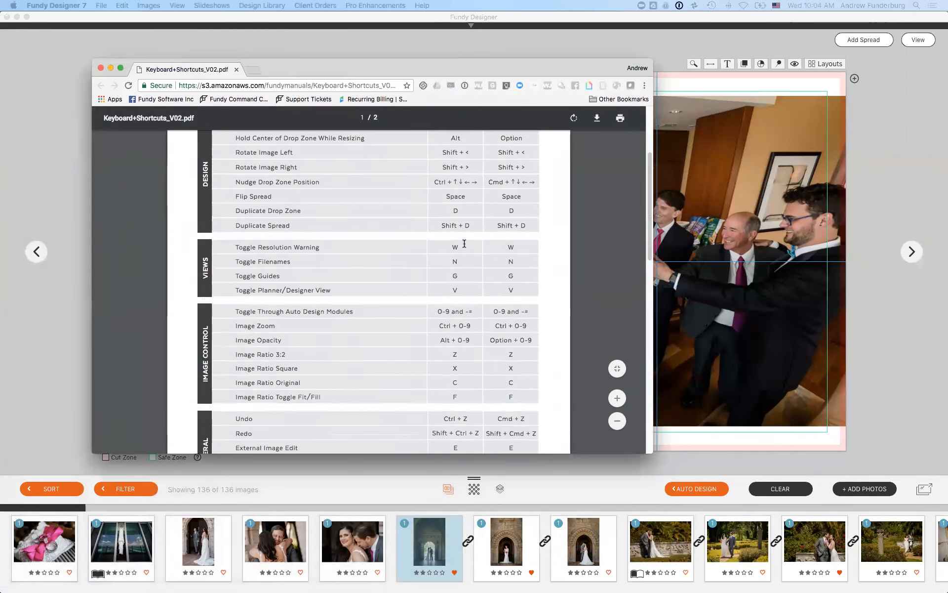
{"action": "scroll", "coordinate": [464, 243], "scroll_direction": "up", "scroll_amount": 10}
{"action": "scroll", "coordinate": [464, 243], "scroll_direction": "down", "scroll_amount": 2}
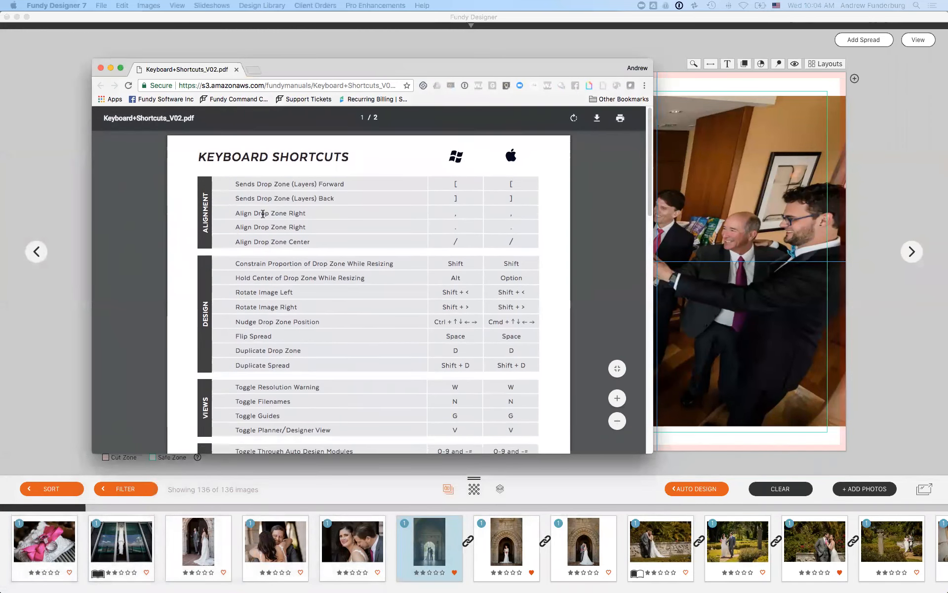
{"action": "scroll", "coordinate": [237, 215], "scroll_direction": "down", "scroll_amount": 4}
{"action": "scroll", "coordinate": [206, 272], "scroll_direction": "down", "scroll_amount": 15}
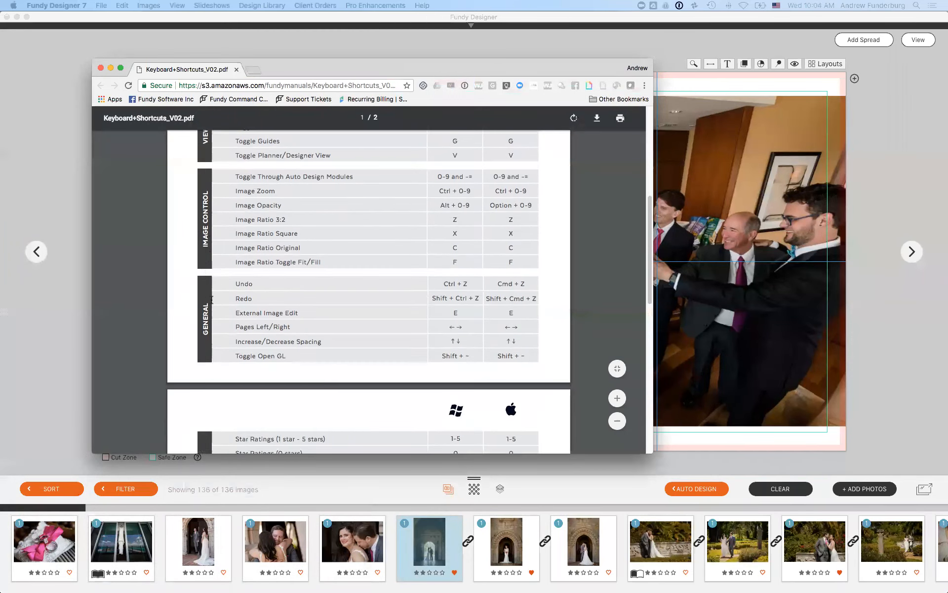
{"action": "scroll", "coordinate": [200, 280], "scroll_direction": "up", "scroll_amount": 10}
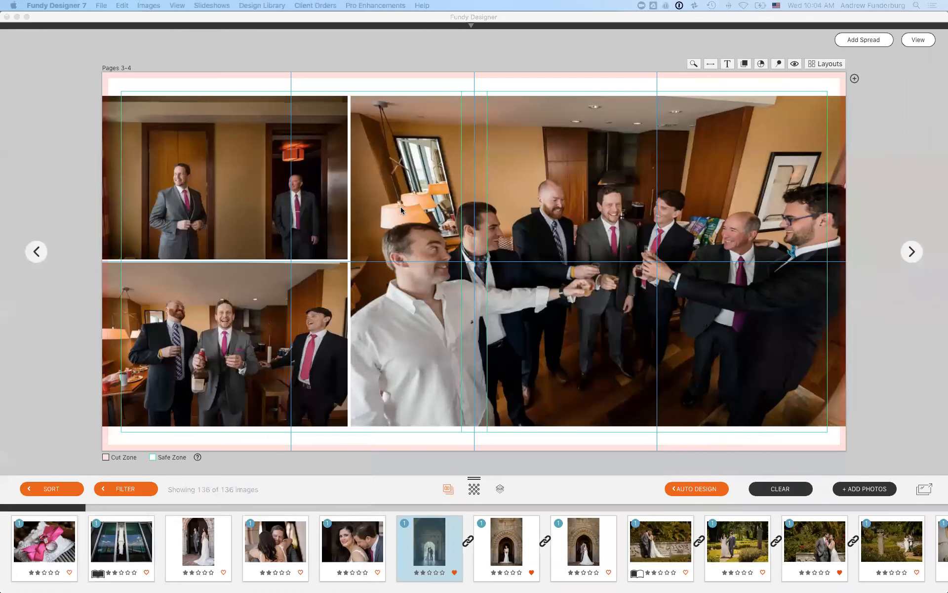
- Select the photo group on pages 3-4 and try resizing it from its corner and lower edge
{"action": "left_click", "coordinate": [401, 209]}
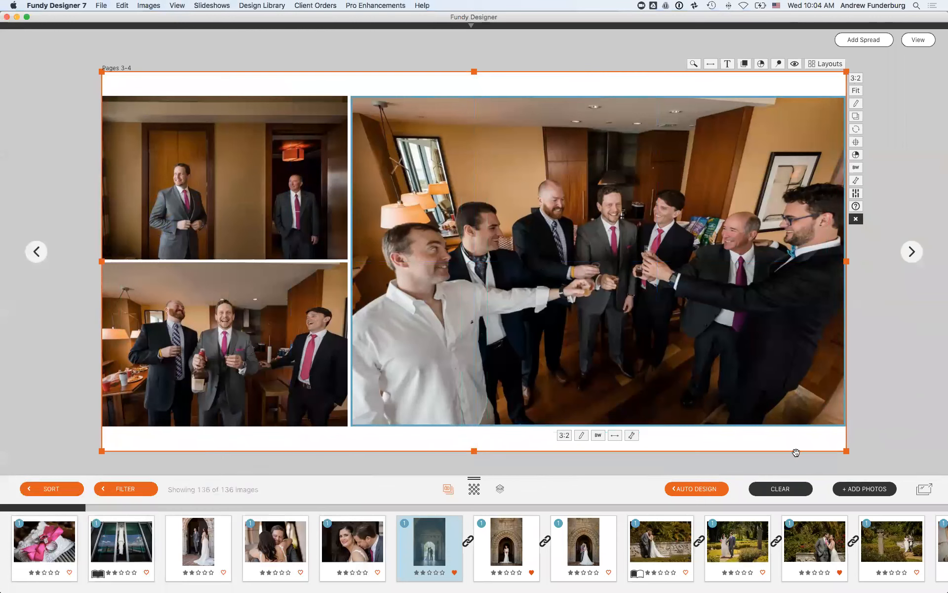
{"action": "mouse_move", "coordinate": [846, 451]}
{"action": "left_mouse_down"}
{"action": "mouse_move", "coordinate": [698, 407]}
{"action": "mouse_move", "coordinate": [334, 326]}
{"action": "mouse_move", "coordinate": [652, 409]}
{"action": "mouse_move", "coordinate": [860, 418]}
{"action": "mouse_move", "coordinate": [766, 449]}
{"action": "mouse_move", "coordinate": [318, 169]}
{"action": "mouse_move", "coordinate": [218, 349]}
{"action": "mouse_move", "coordinate": [340, 435]}
{"action": "mouse_move", "coordinate": [701, 286]}
{"action": "mouse_move", "coordinate": [800, 427]}
{"action": "mouse_move", "coordinate": [845, 448]}
{"action": "mouse_move", "coordinate": [691, 472]}
{"action": "mouse_move", "coordinate": [282, 217]}
{"action": "mouse_move", "coordinate": [371, 201]}
{"action": "mouse_move", "coordinate": [550, 418]}
{"action": "mouse_move", "coordinate": [827, 424]}
{"action": "mouse_move", "coordinate": [847, 451]}
{"action": "left_mouse_up"}
{"action": "mouse_move", "coordinate": [474, 451]}
{"action": "left_mouse_down"}
{"action": "mouse_move", "coordinate": [474, 248]}
{"action": "mouse_move", "coordinate": [470, 487]}
{"action": "mouse_move", "coordinate": [482, 457]}
{"action": "left_mouse_up"}
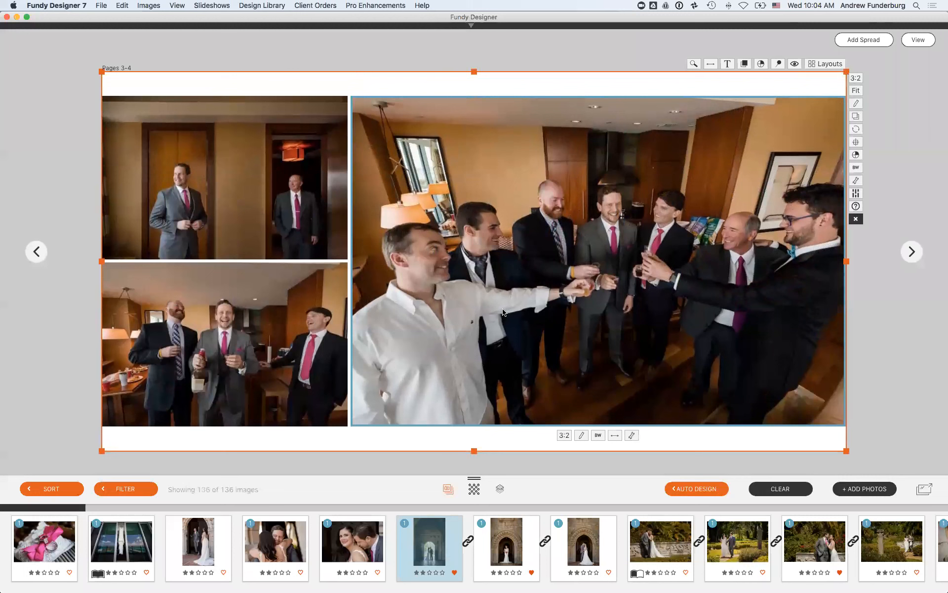
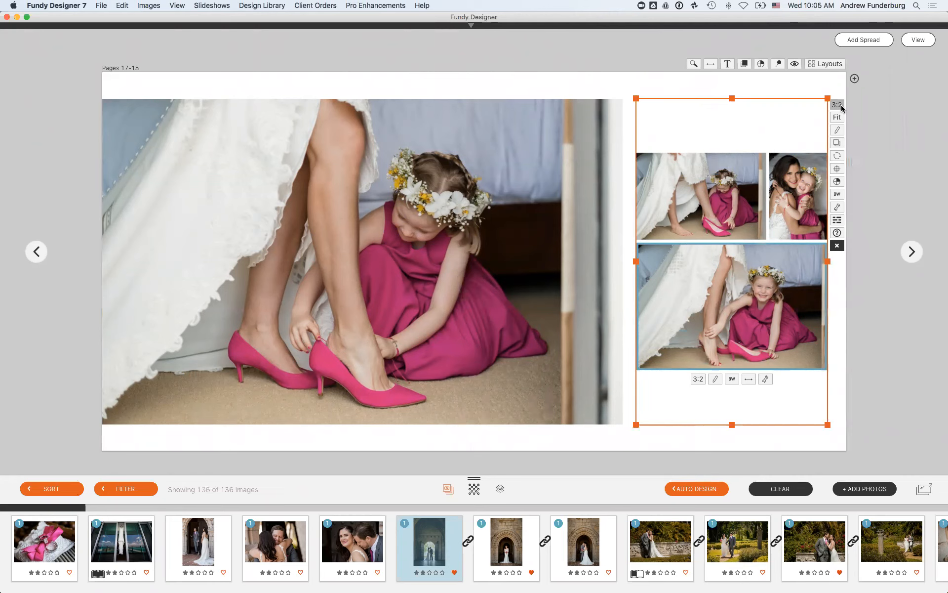
- Set the image ratio of the whole three-photo group on pages 17-18 to 1:1
{"action": "left_click", "coordinate": [842, 107]}
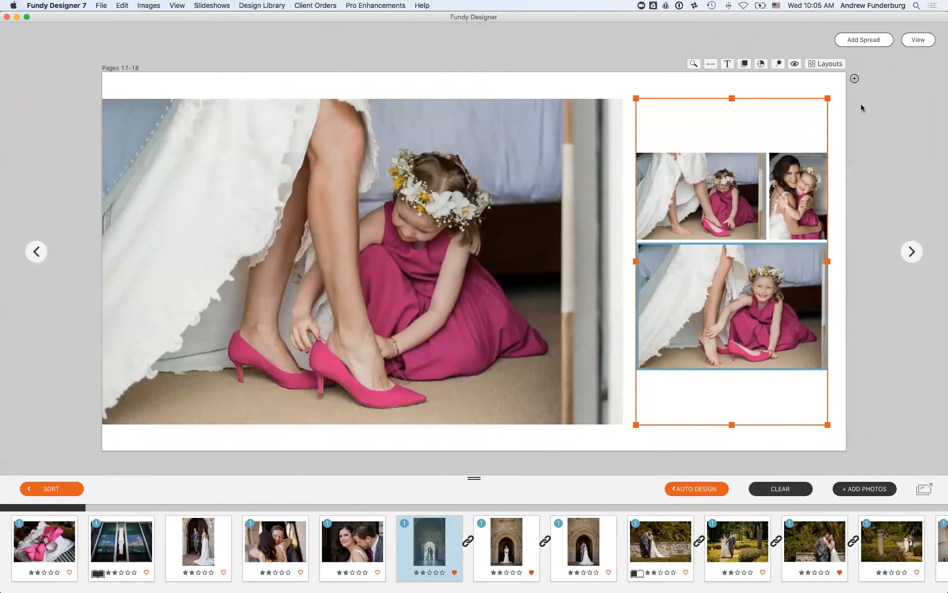
{"action": "left_click", "coordinate": [801, 121]}
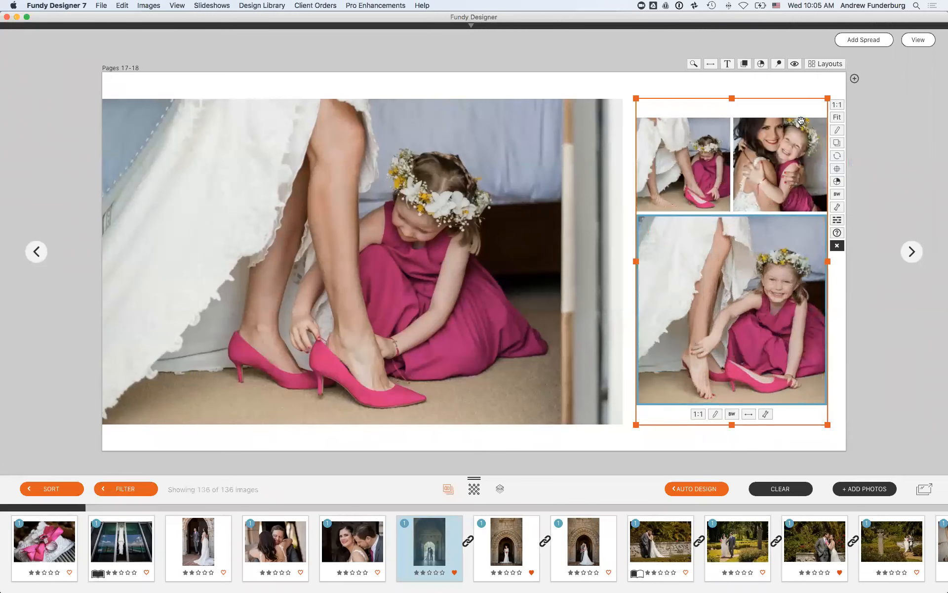
- Within the three-photo group, set only the photo of the bride hugging the flower girl to Vertical and back to 1:1
{"action": "left_click", "coordinate": [692, 147]}
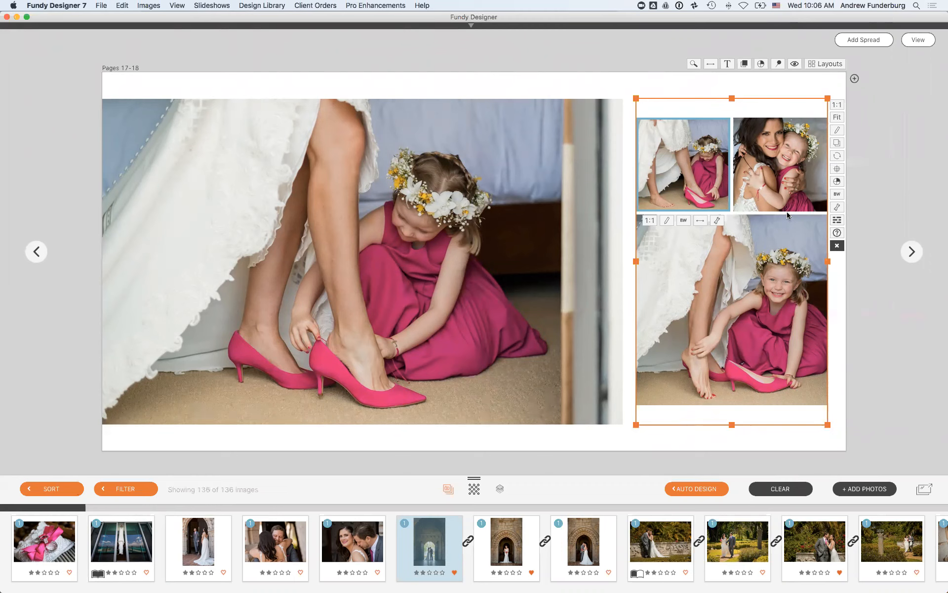
{"action": "left_click", "coordinate": [770, 178]}
{"action": "left_click", "coordinate": [706, 176]}
{"action": "left_click", "coordinate": [767, 179]}
{"action": "left_click", "coordinate": [698, 176]}
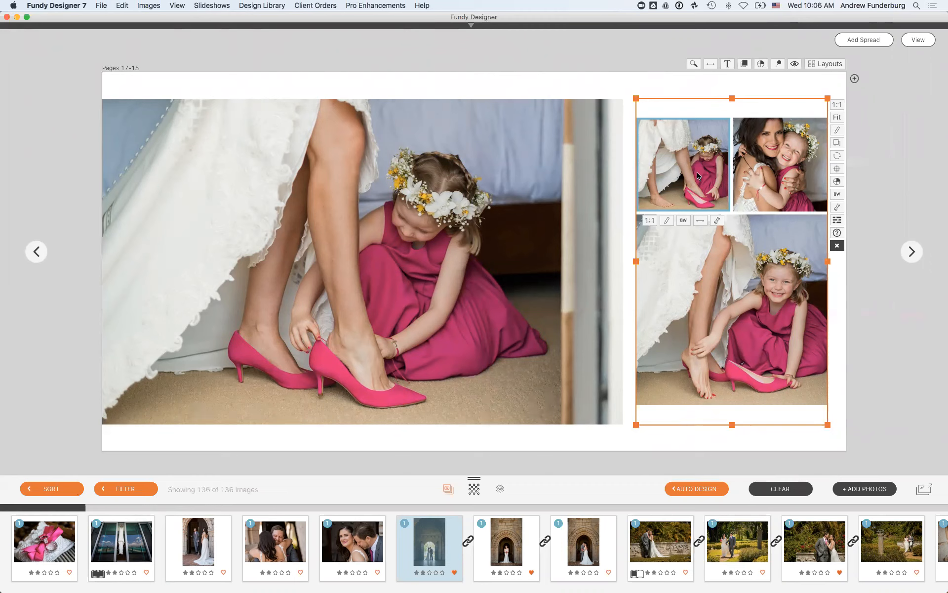
{"action": "left_click", "coordinate": [773, 174]}
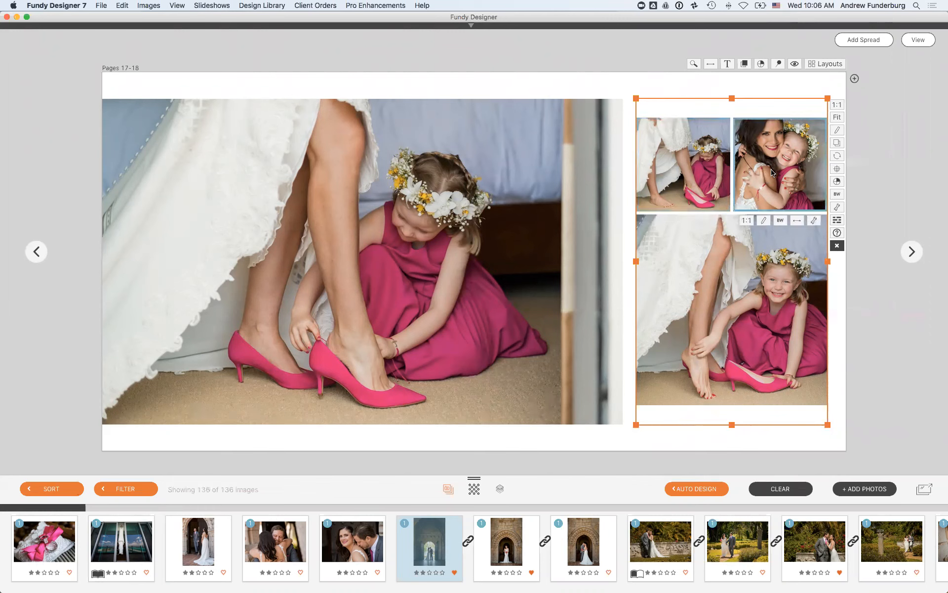
{"action": "left_click", "coordinate": [747, 221]}
{"action": "left_click", "coordinate": [777, 299]}
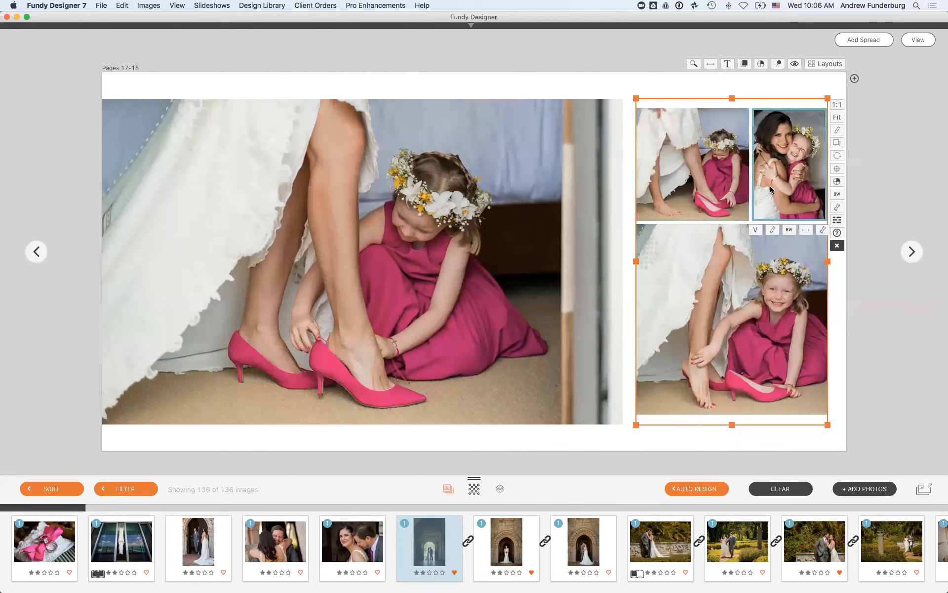
{"action": "left_click", "coordinate": [755, 230]}
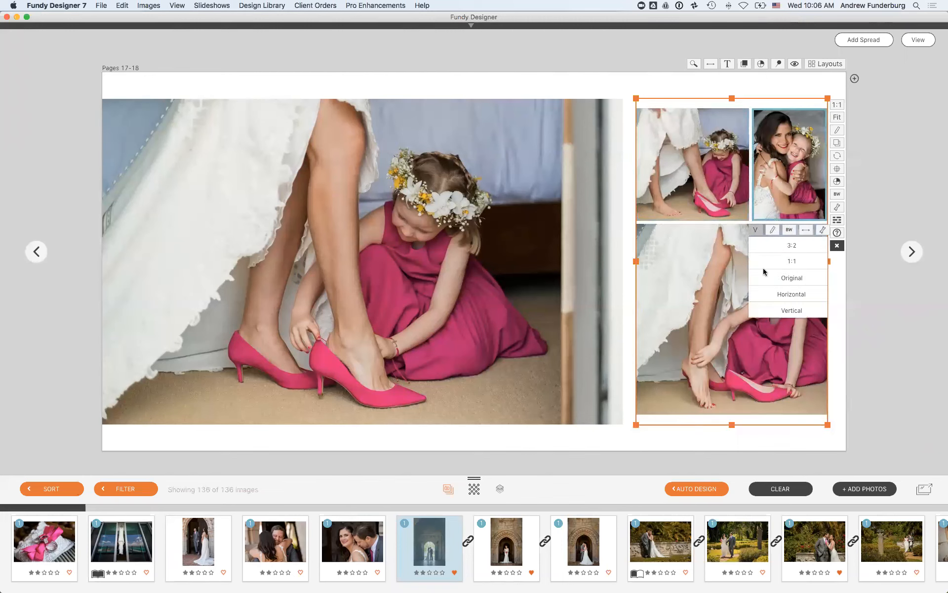
{"action": "left_click", "coordinate": [789, 262]}
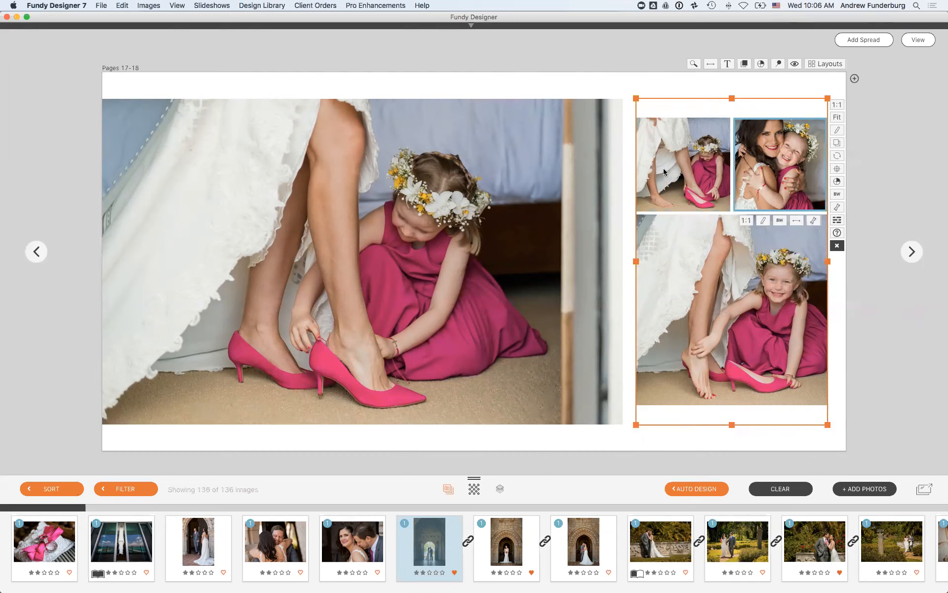
- Set only the photo of the bride hugging the flower girl to Vertical and deselect the photo group
{"action": "left_click", "coordinate": [747, 219]}
{"action": "left_click", "coordinate": [764, 296]}
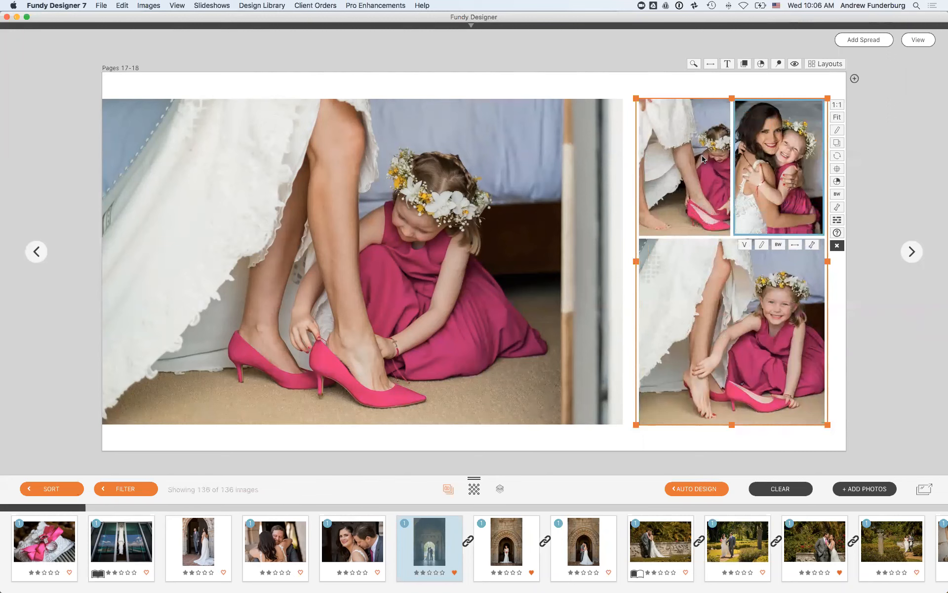
{"action": "left_click", "coordinate": [894, 312]}
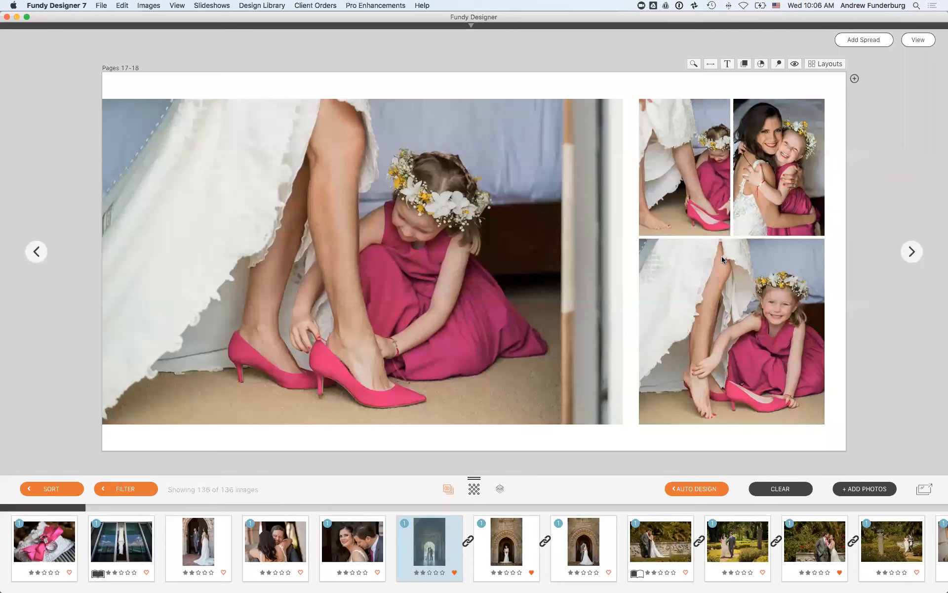
- Crop the large shoe photo inward from its outer edge, keeping its upper and lower edges aligned with the three-photo group
{"action": "left_click", "coordinate": [498, 262]}
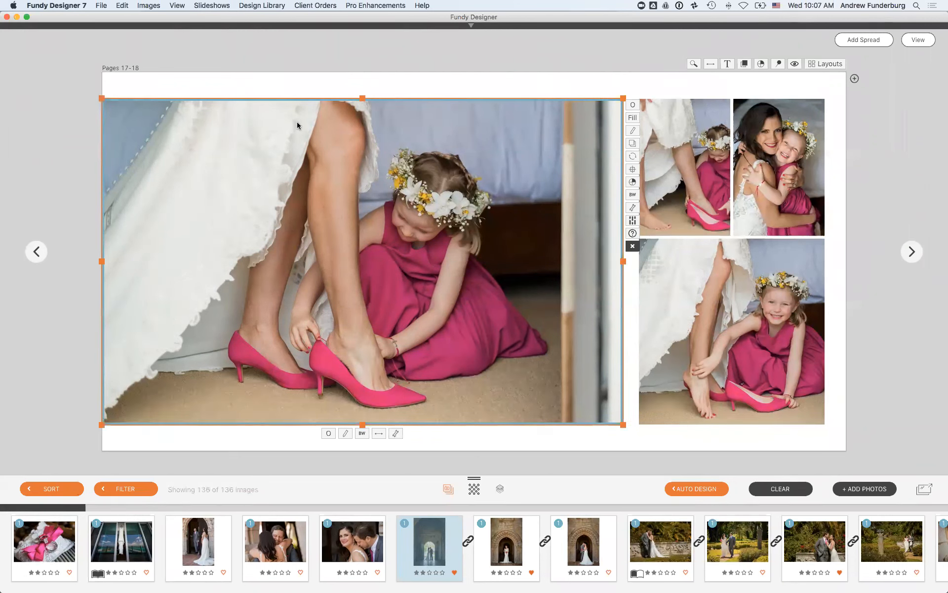
{"action": "left_click", "coordinate": [764, 146]}
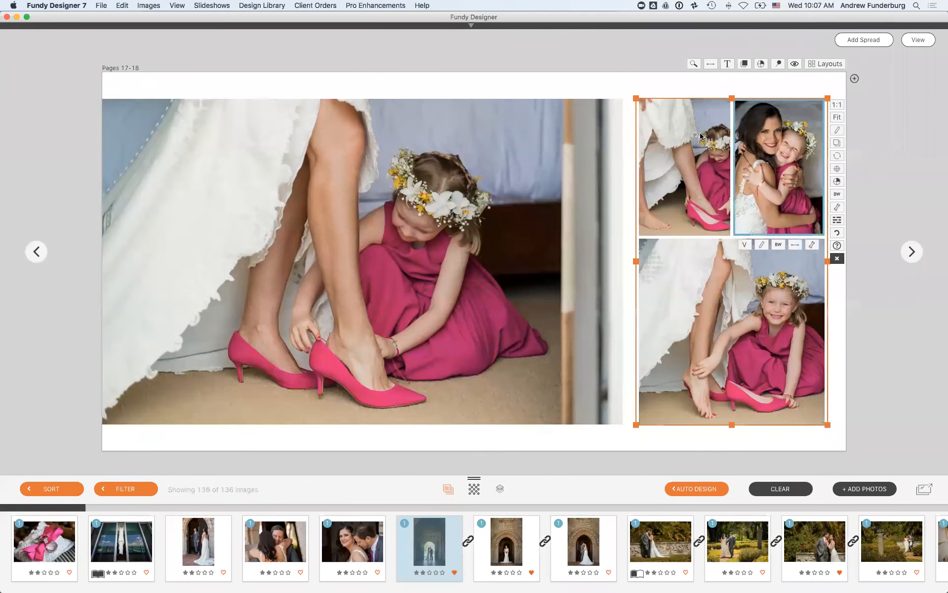
{"action": "left_click", "coordinate": [475, 100]}
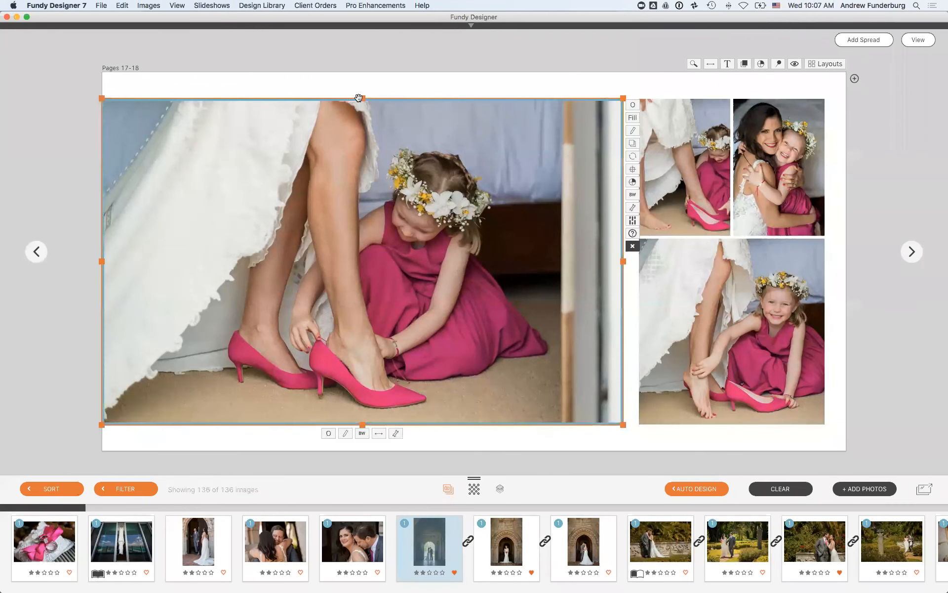
{"action": "mouse_move", "coordinate": [363, 98]}
{"action": "left_mouse_down"}
{"action": "mouse_move", "coordinate": [362, 81]}
{"action": "mouse_move", "coordinate": [362, 110]}
{"action": "mouse_move", "coordinate": [364, 95]}
{"action": "left_mouse_up"}
{"action": "left_click_drag", "start_coordinate": [101, 262], "coordinate": [130, 262]}
{"action": "mouse_move", "coordinate": [378, 97]}
{"action": "left_mouse_down"}
{"action": "mouse_move", "coordinate": [379, 107]}
{"action": "mouse_move", "coordinate": [375, 85]}
{"action": "mouse_move", "coordinate": [376, 98]}
{"action": "left_mouse_up"}
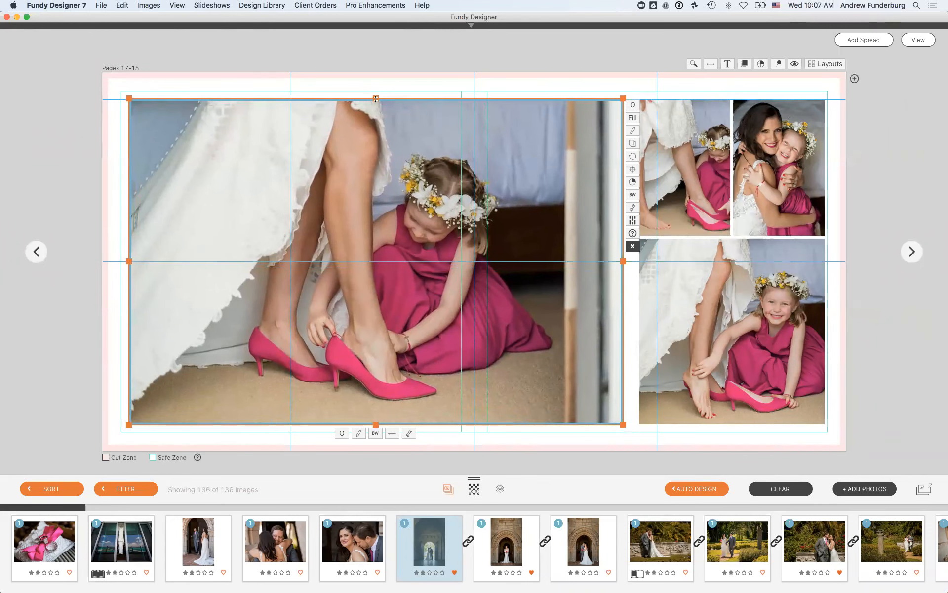
{"action": "mouse_move", "coordinate": [375, 425]}
{"action": "left_mouse_down"}
{"action": "mouse_move", "coordinate": [376, 397]}
{"action": "mouse_move", "coordinate": [375, 425]}
{"action": "left_mouse_up"}
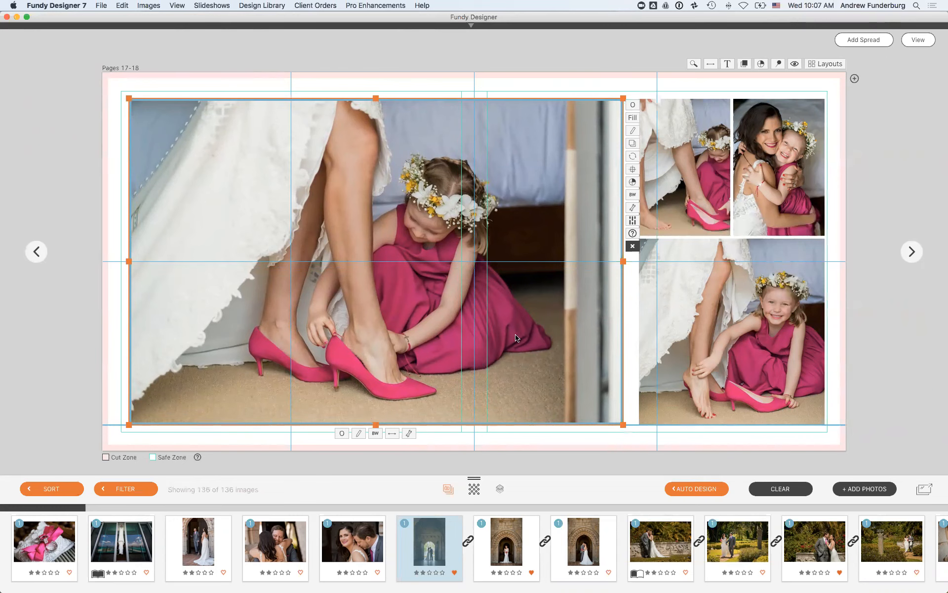
- Narrow the large shoe photo from its inner edge, shift it slightly upward and centre it on page 17
{"action": "left_click_drag", "start_coordinate": [624, 261], "coordinate": [426, 261]}
{"action": "left_click_drag", "start_coordinate": [207, 104], "coordinate": [208, 90]}
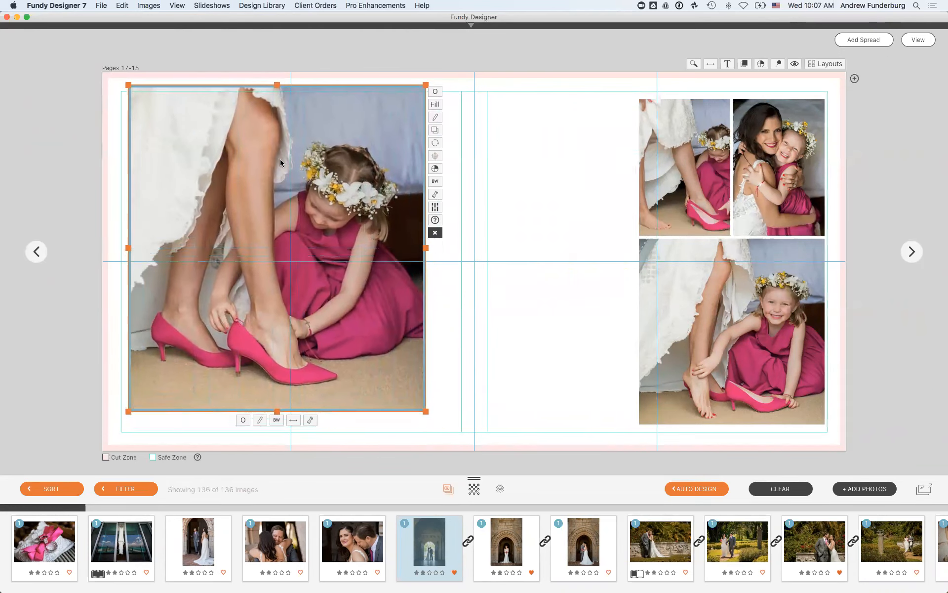
{"action": "left_click", "coordinate": [437, 157]}
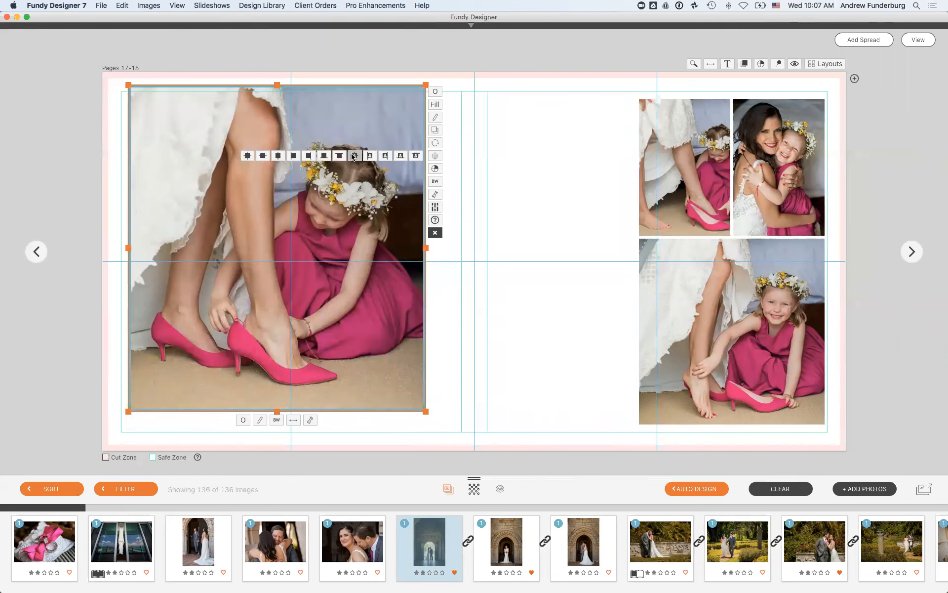
{"action": "left_click", "coordinate": [248, 156]}
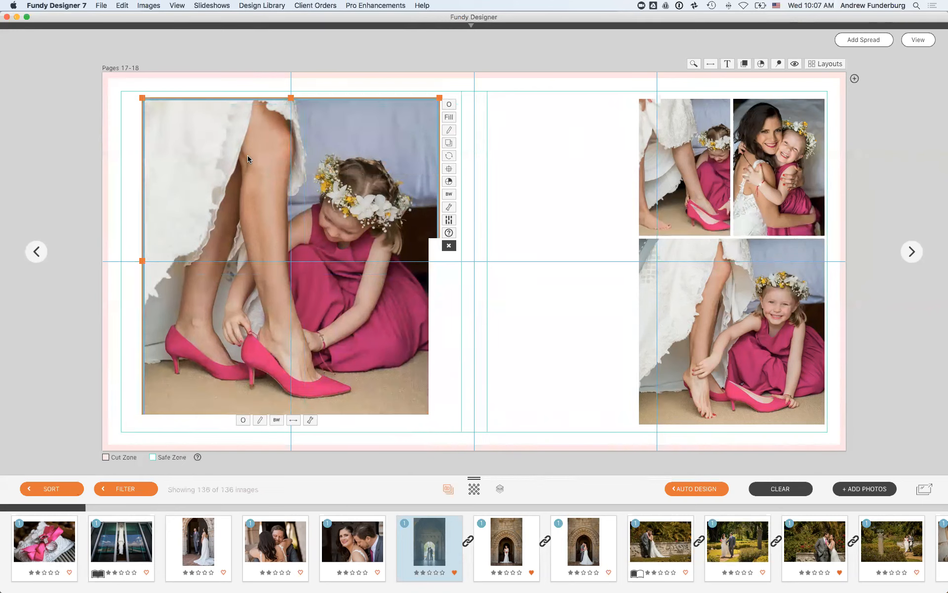
{"action": "left_click", "coordinate": [545, 295]}
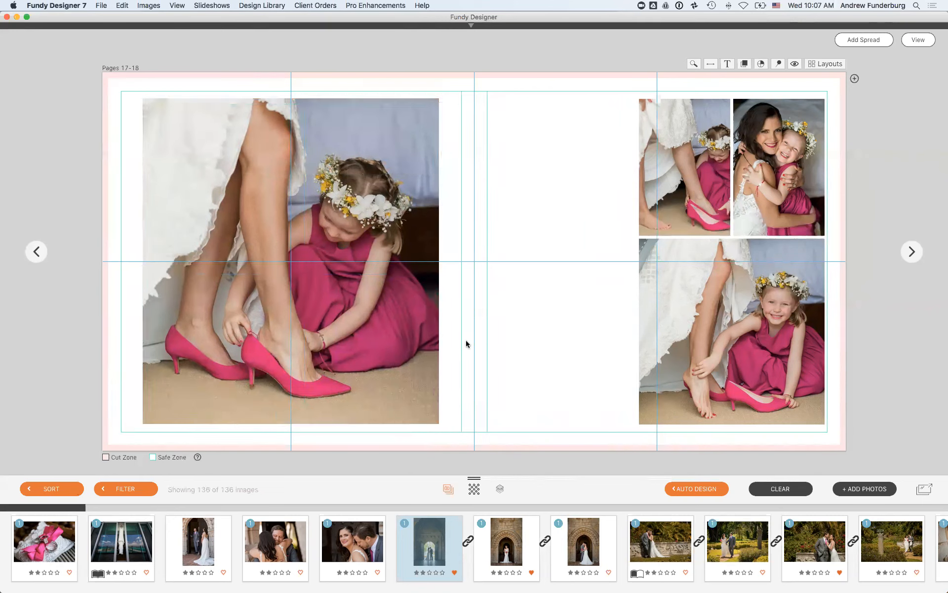
- Widen the large shoe photo to the safe zone and toward the three-photo group, nudge it upward and centre it in the available space
{"action": "left_click", "coordinate": [352, 179]}
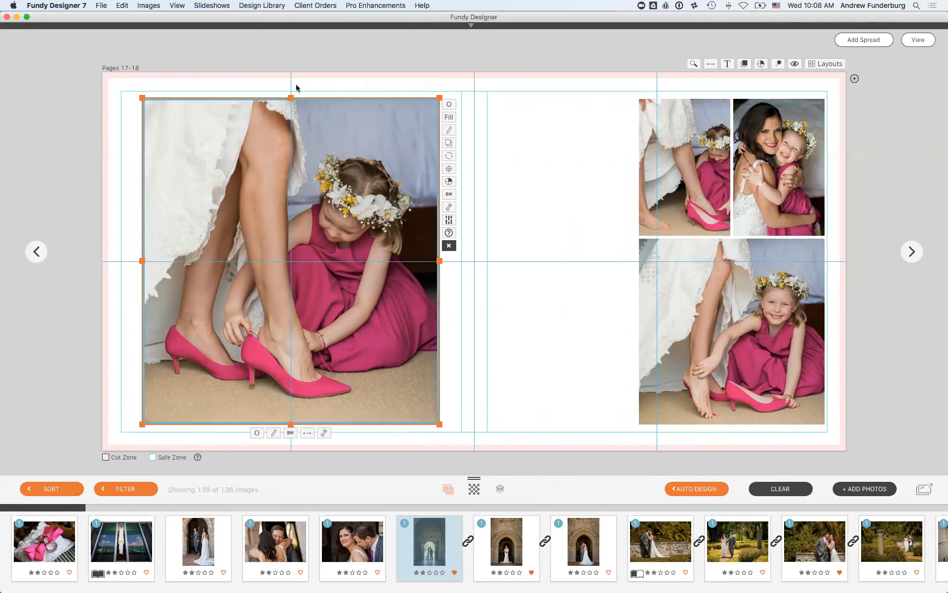
{"action": "left_click_drag", "start_coordinate": [142, 260], "coordinate": [123, 262]}
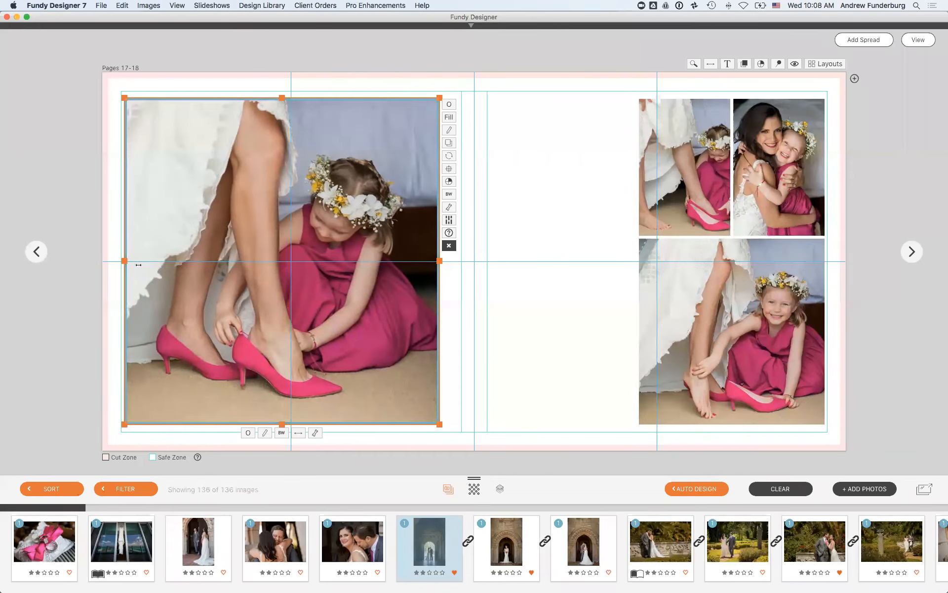
{"action": "left_click_drag", "start_coordinate": [437, 262], "coordinate": [627, 264]}
{"action": "left_click_drag", "start_coordinate": [482, 93], "coordinate": [484, 79]}
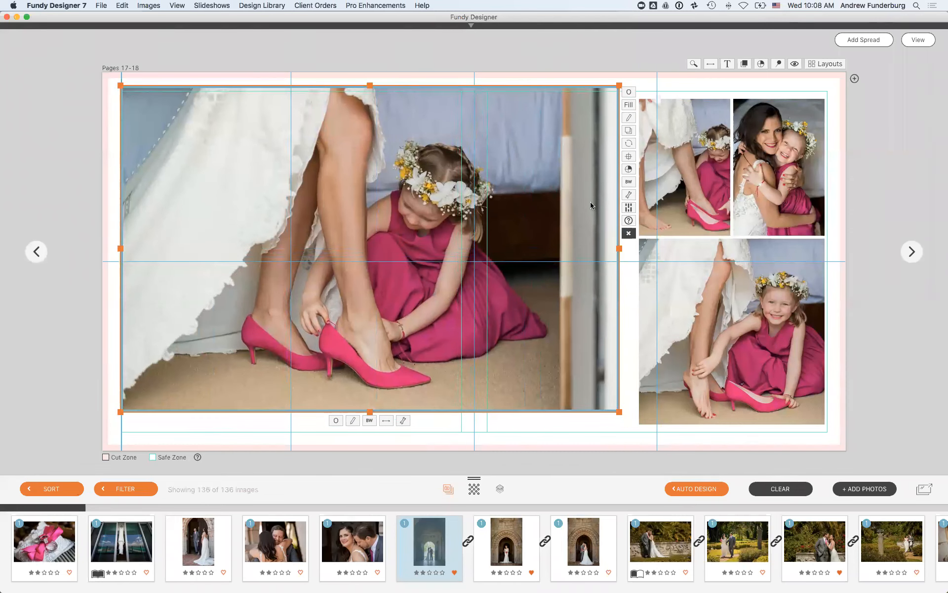
{"action": "left_click", "coordinate": [630, 157]}
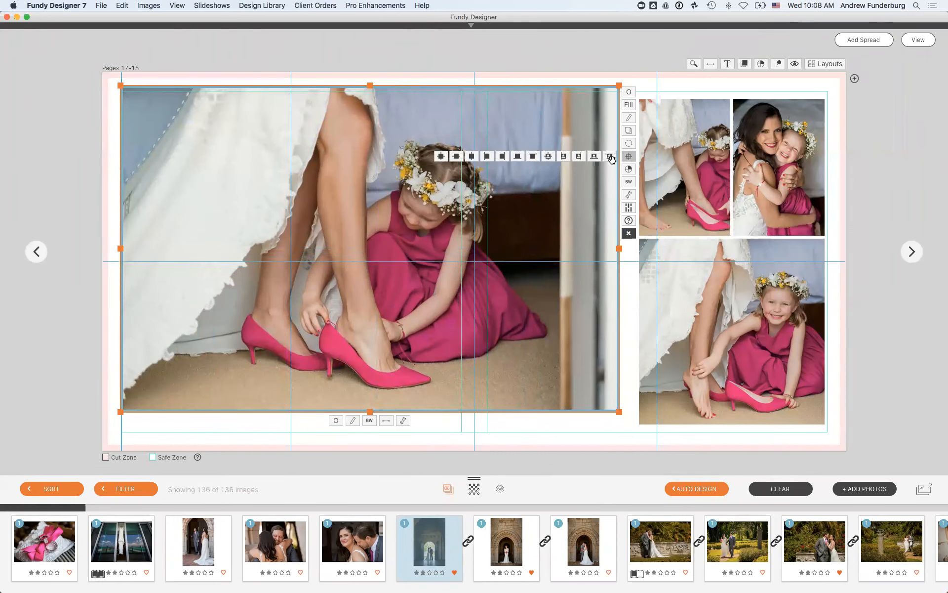
{"action": "left_click", "coordinate": [441, 156]}
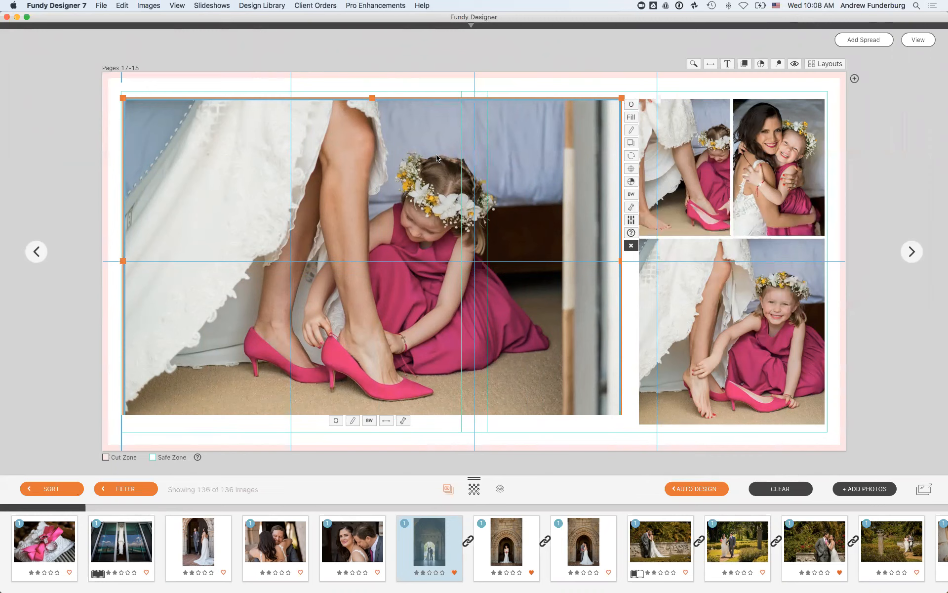
- Deselect the photo, then hide the spread's guides and show them again
{"action": "left_click", "coordinate": [242, 47]}
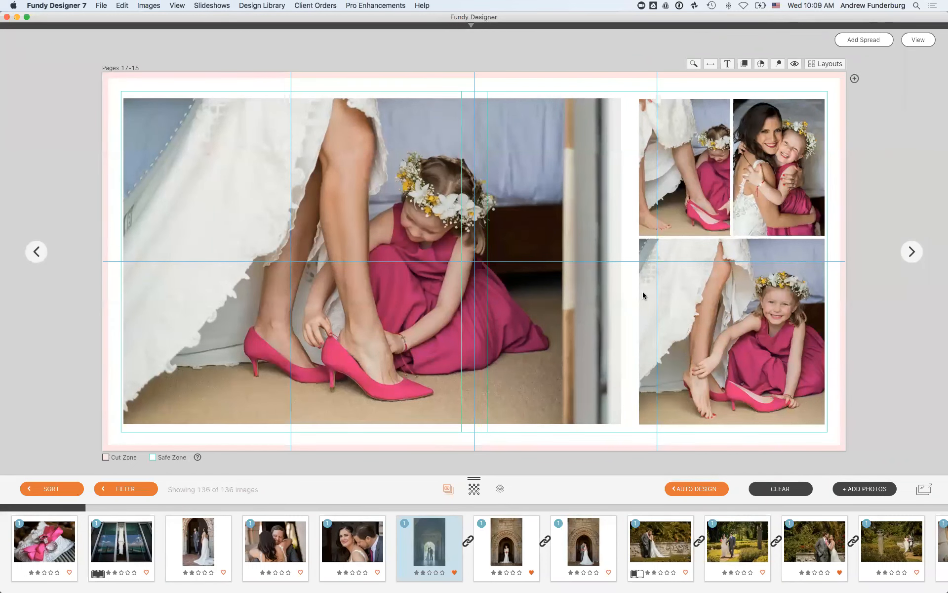
{"action": "key", "text": "g"}
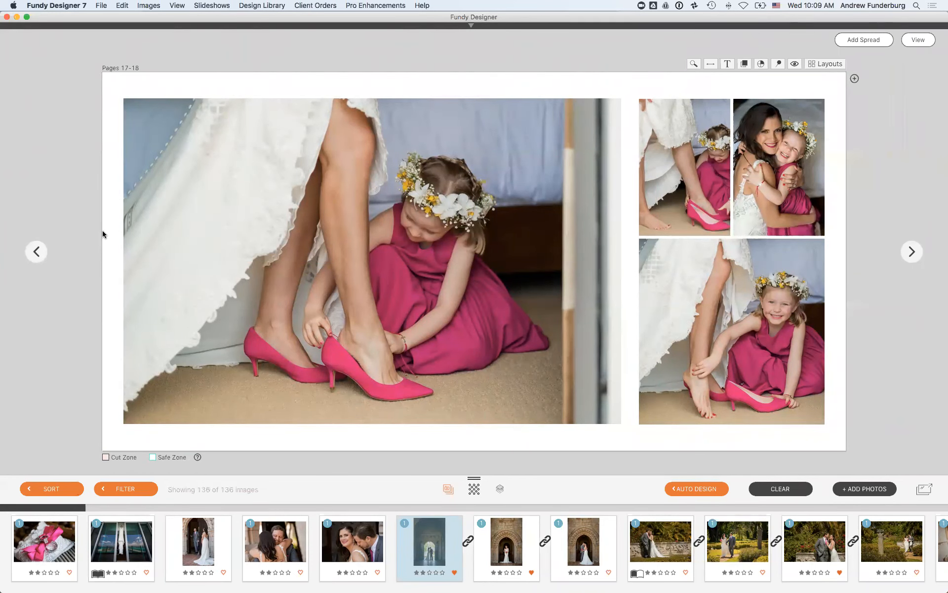
{"action": "key", "text": "g"}
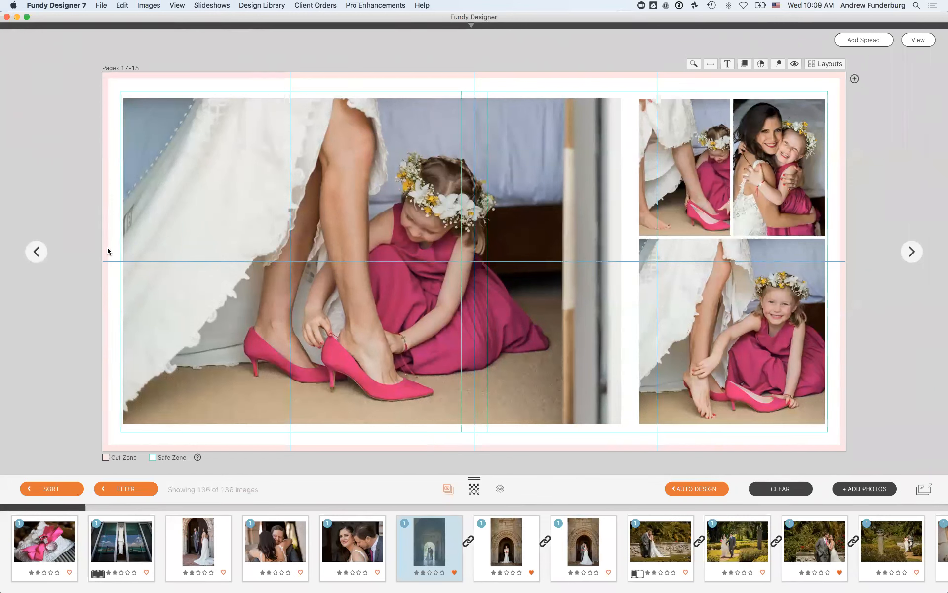
- Return to the overview of all spreads and open the reception spread on pages 85-86 for editing
{"action": "left_click", "coordinate": [931, 42]}
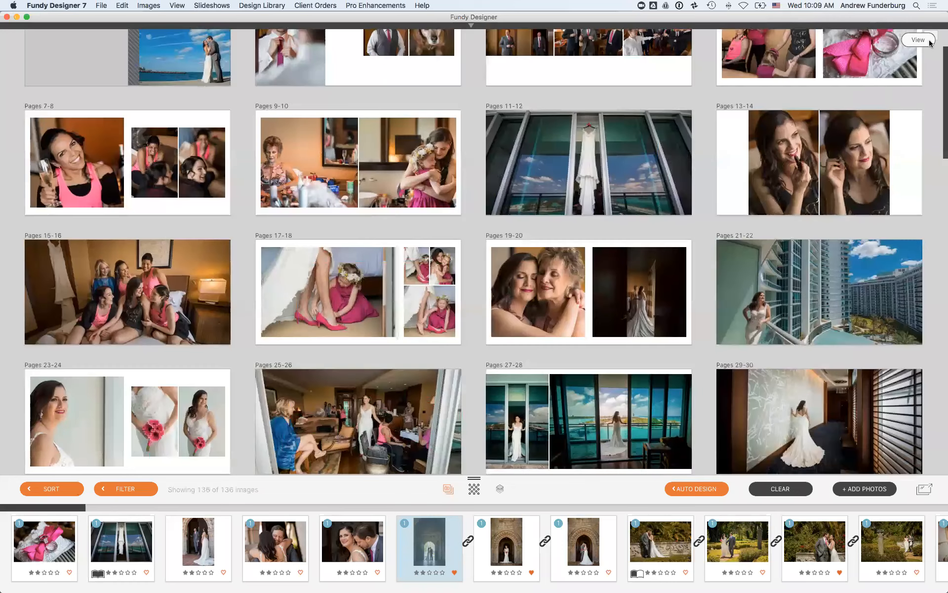
{"action": "scroll", "coordinate": [608, 199], "scroll_direction": "down", "scroll_amount": 2}
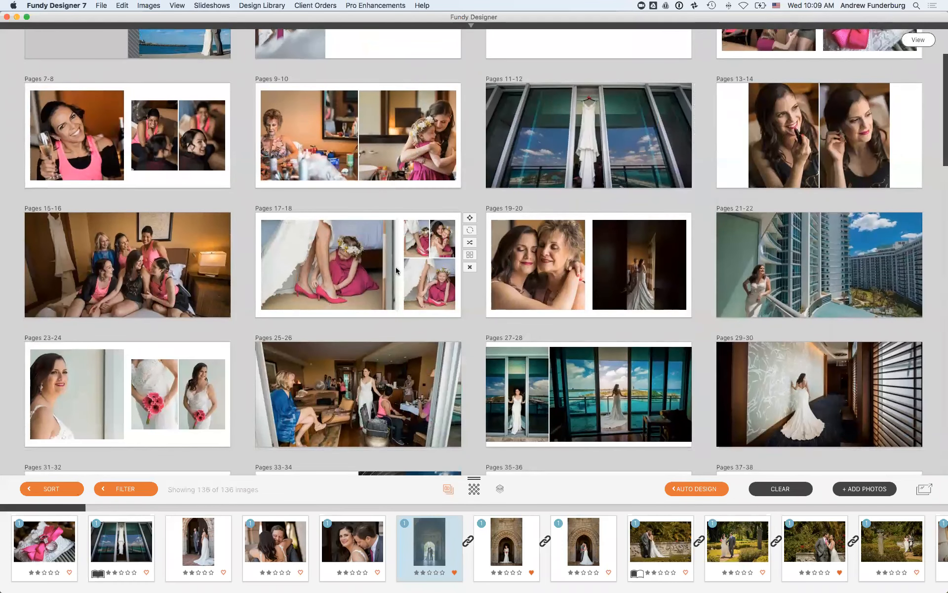
{"action": "scroll", "coordinate": [396, 269], "scroll_direction": "down", "scroll_amount": 5}
{"action": "scroll", "coordinate": [396, 269], "scroll_direction": "down", "scroll_amount": 6}
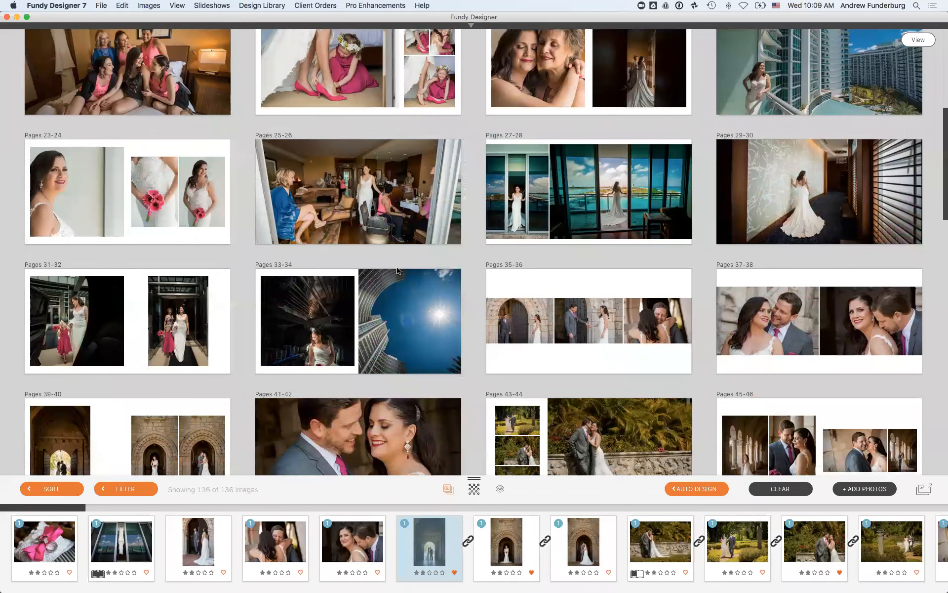
{"action": "scroll", "coordinate": [397, 269], "scroll_direction": "down", "scroll_amount": 20}
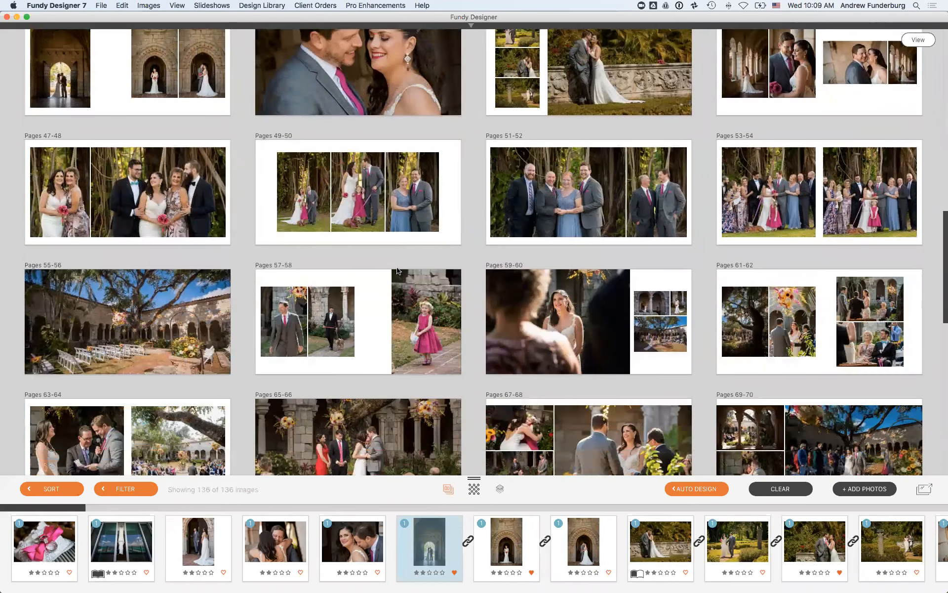
{"action": "scroll", "coordinate": [397, 269], "scroll_direction": "down", "scroll_amount": 5}
{"action": "scroll", "coordinate": [397, 270], "scroll_direction": "down", "scroll_amount": 19}
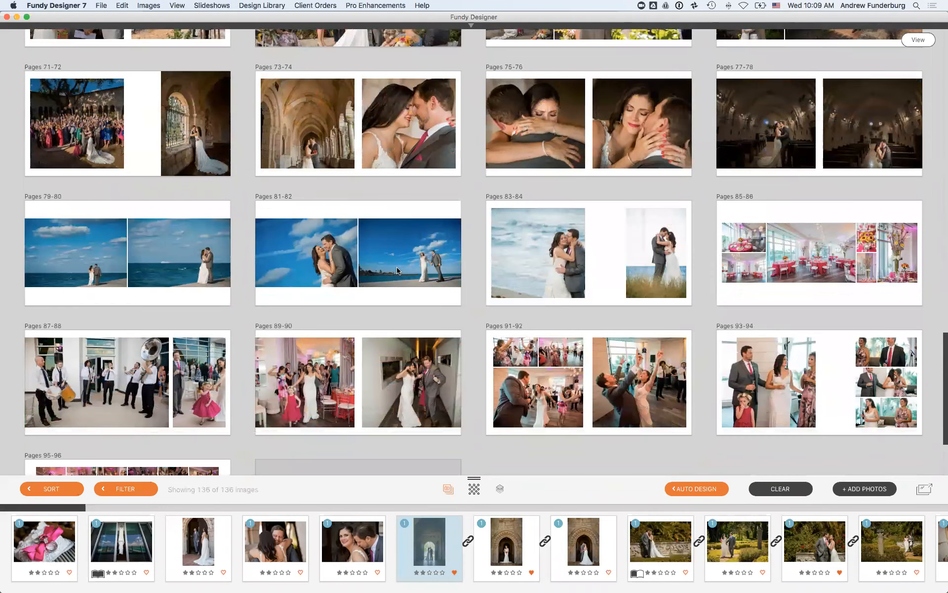
{"action": "mouse_move", "coordinate": [791, 261]}
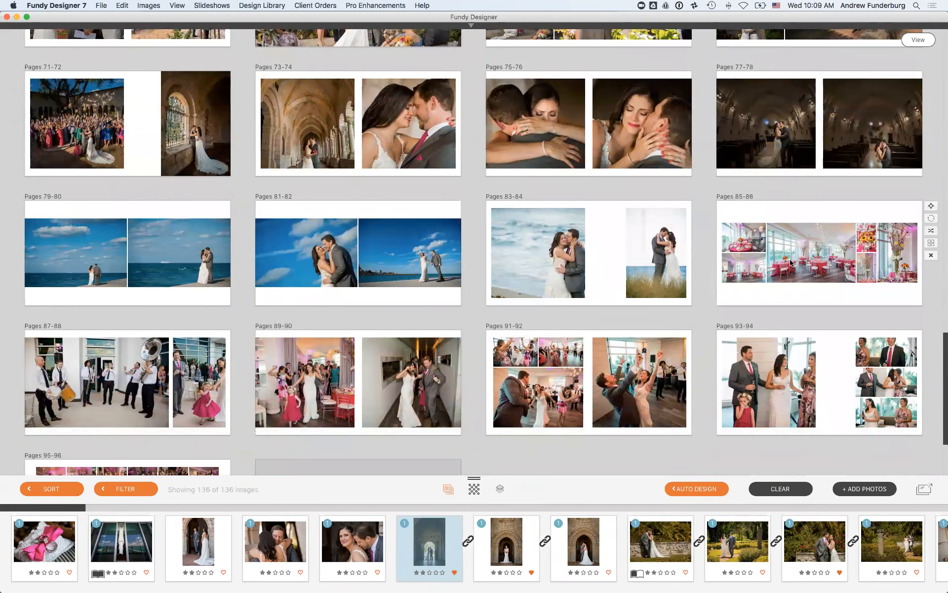
{"action": "double_click", "coordinate": [843, 248]}
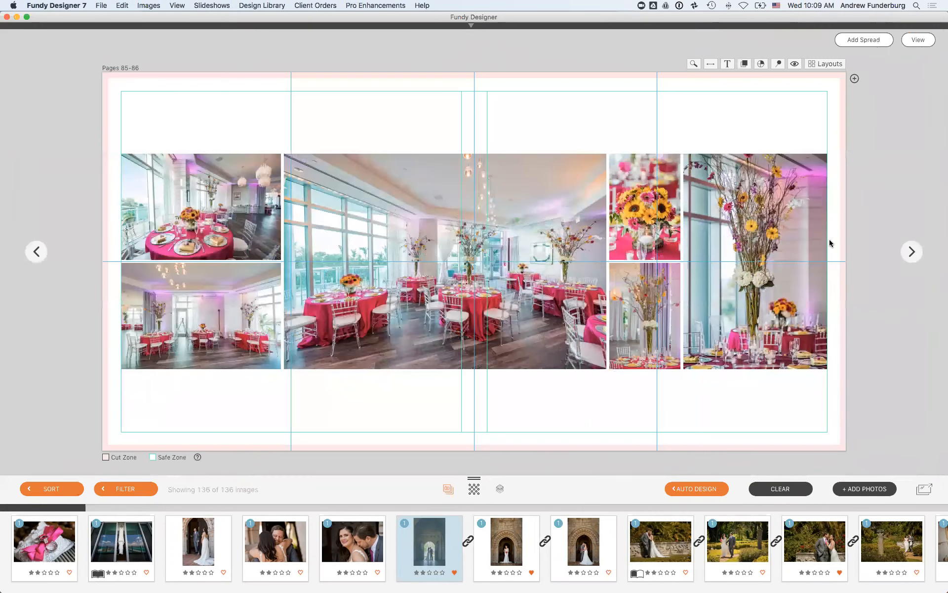
- Try swapping the two stacked centerpiece photos within the reception photo group
{"action": "left_click", "coordinate": [444, 274]}
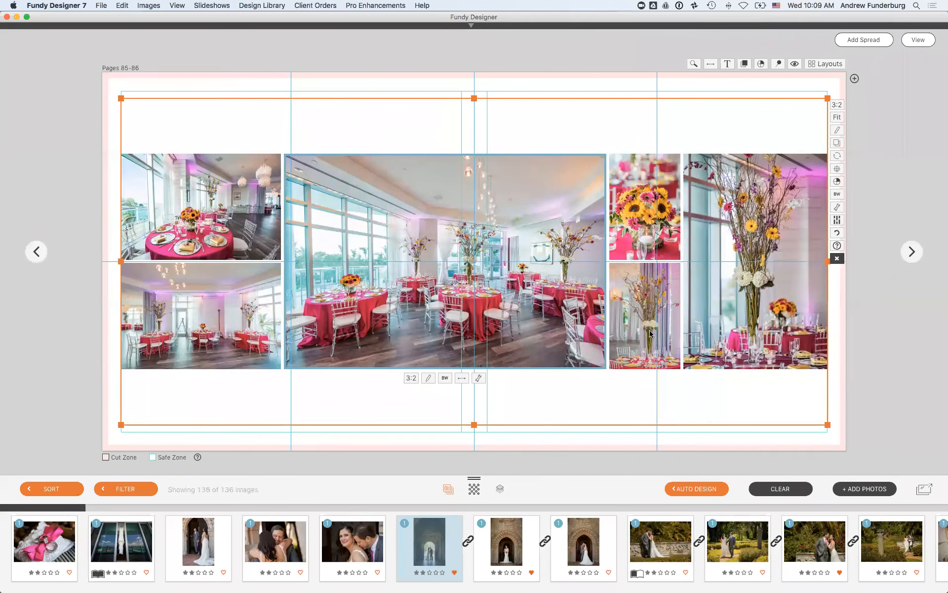
{"action": "left_click_drag", "start_coordinate": [514, 261], "coordinate": [556, 280]}
{"action": "left_click_drag", "start_coordinate": [663, 306], "coordinate": [653, 212]}
{"action": "left_click_drag", "start_coordinate": [653, 325], "coordinate": [644, 225]}
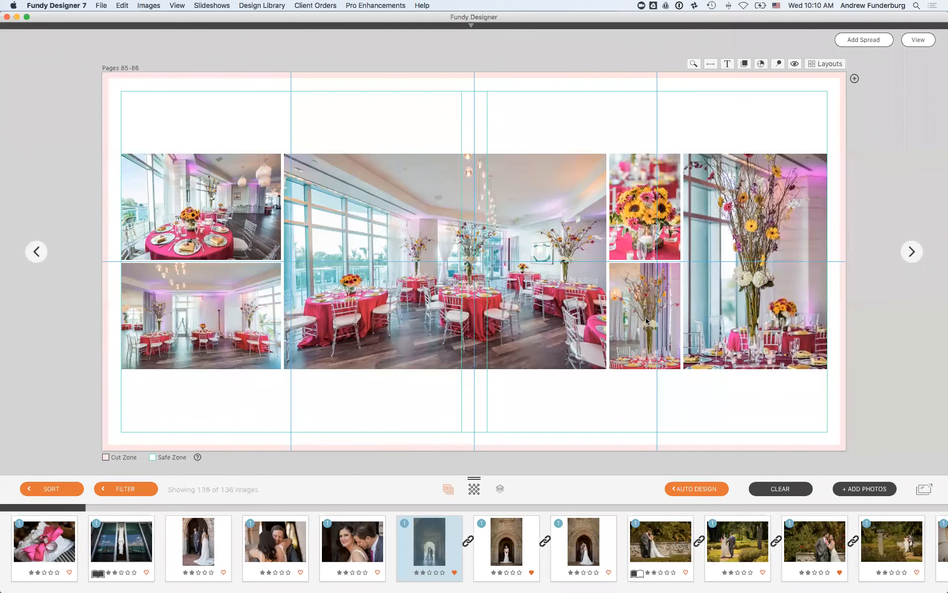
- Swap the small tall-vase photo with the table photo in the outer column, and place the table photo above the sunflower centerpiece
{"action": "left_click", "coordinate": [651, 330]}
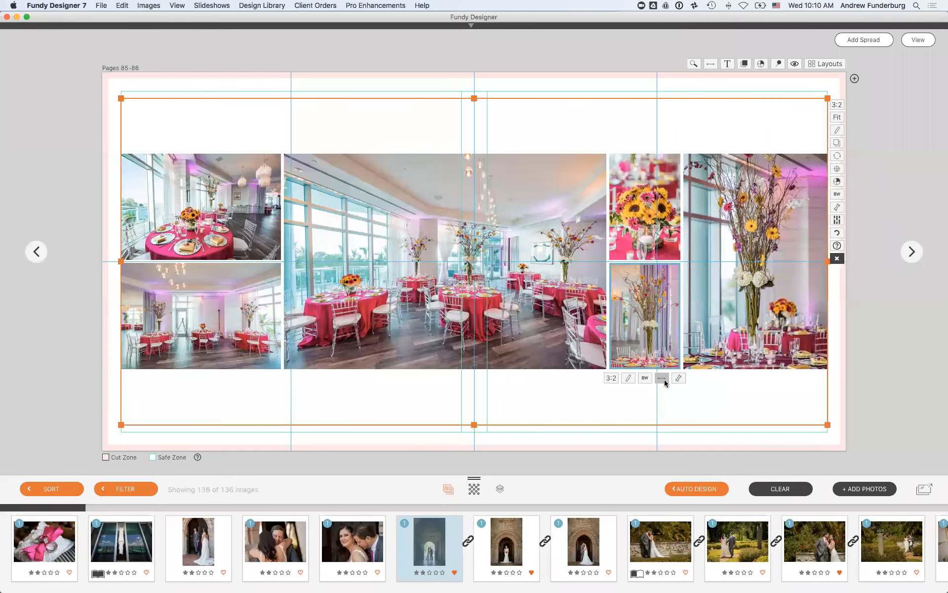
{"action": "left_click", "coordinate": [612, 379]}
{"action": "left_click", "coordinate": [613, 378]}
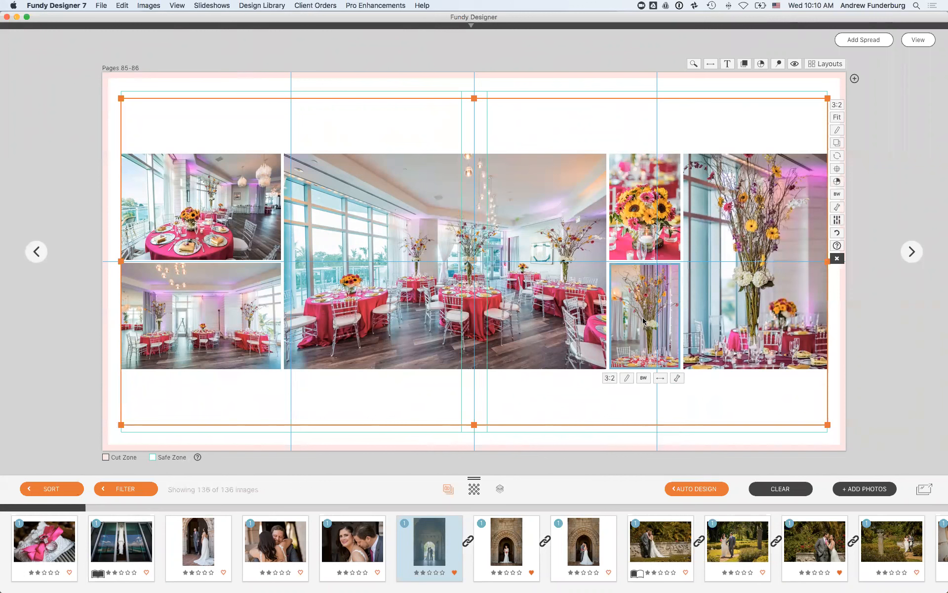
{"action": "left_click_drag", "start_coordinate": [645, 321], "coordinate": [235, 223]}
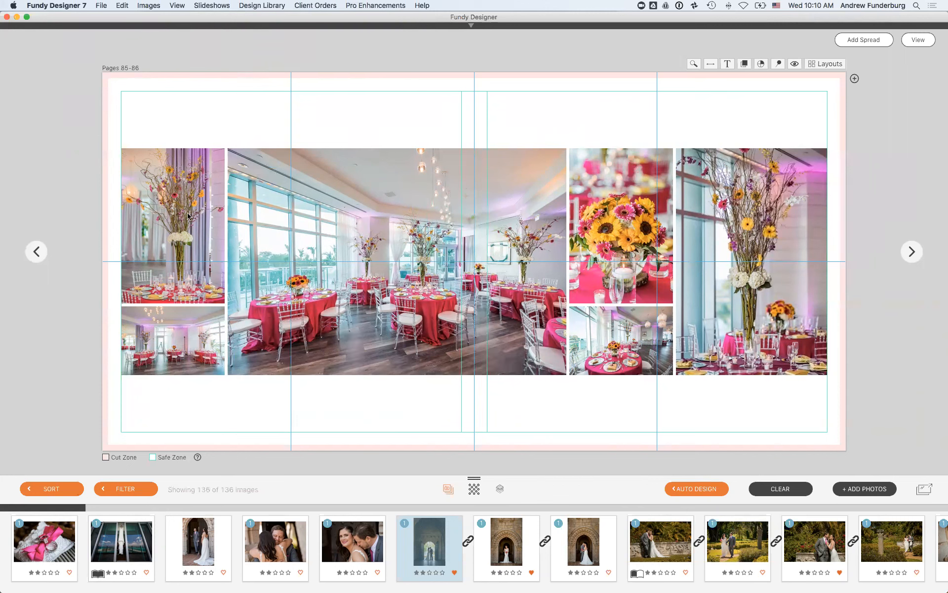
{"action": "left_click_drag", "start_coordinate": [623, 342], "coordinate": [622, 269]}
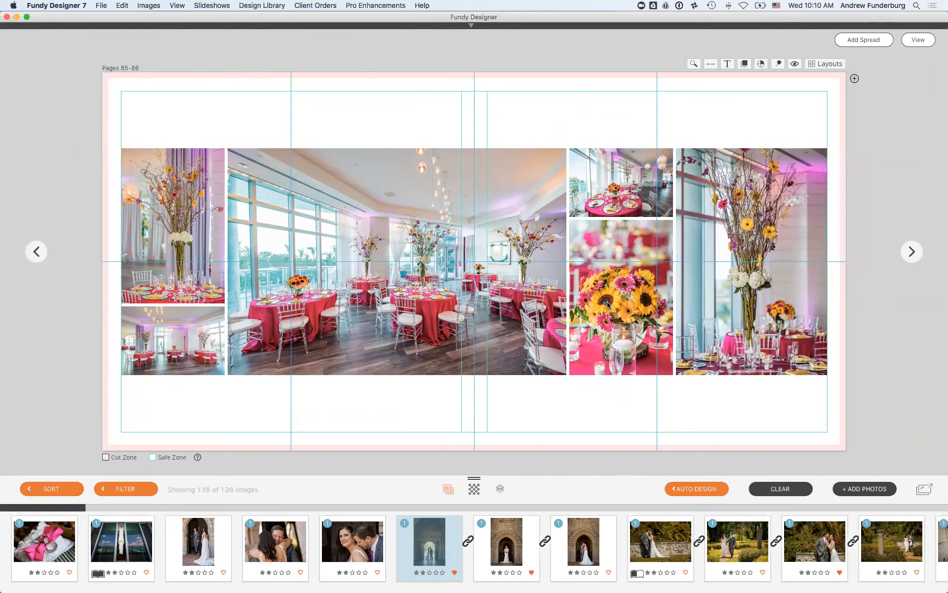
- Try moving the small reception room photo beneath the sunflower centerpiece, and undo the move
{"action": "left_click", "coordinate": [173, 338]}
{"action": "left_click_drag", "start_coordinate": [168, 334], "coordinate": [410, 288]}
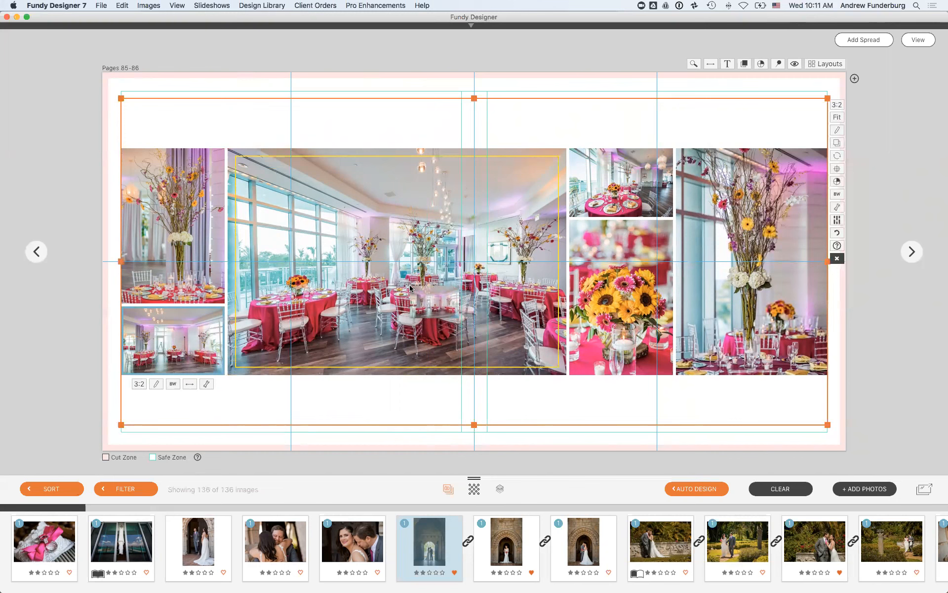
{"action": "left_click_drag", "start_coordinate": [410, 288], "coordinate": [606, 368]}
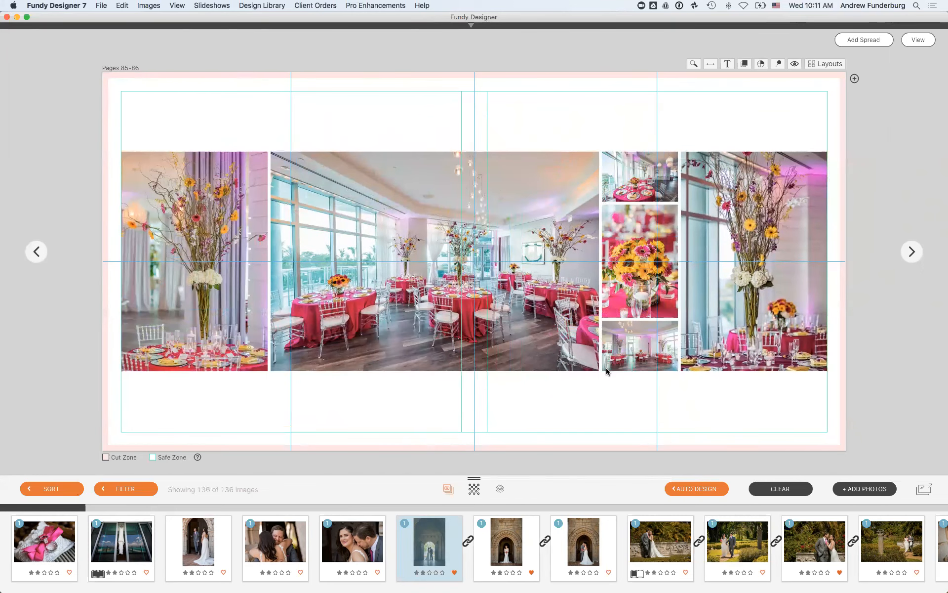
{"action": "key", "text": "super+z"}
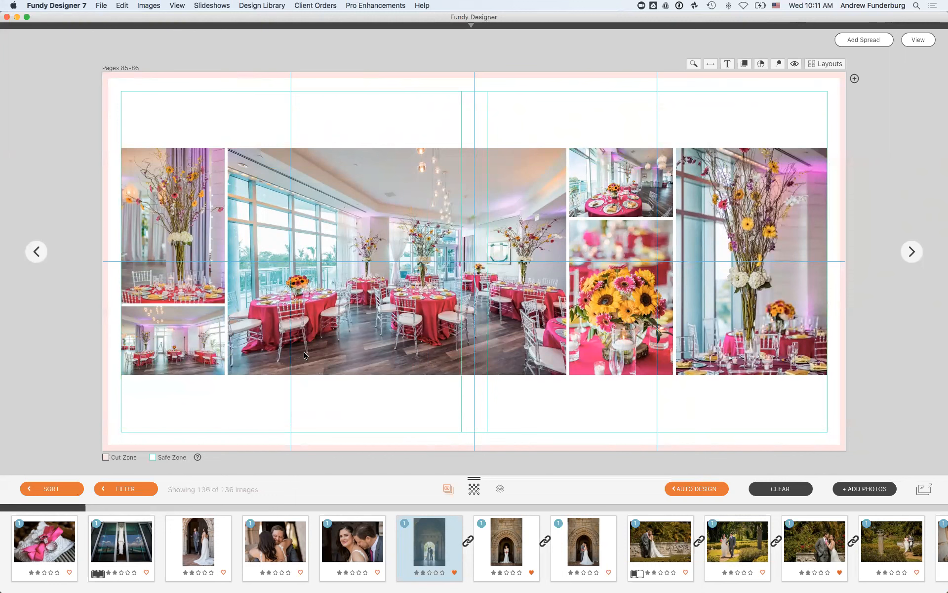
- Redo the move of the small reception room photo beneath the sunflower centerpiece, and remove that photo from the spread
{"action": "key", "text": "super+shift+z"}
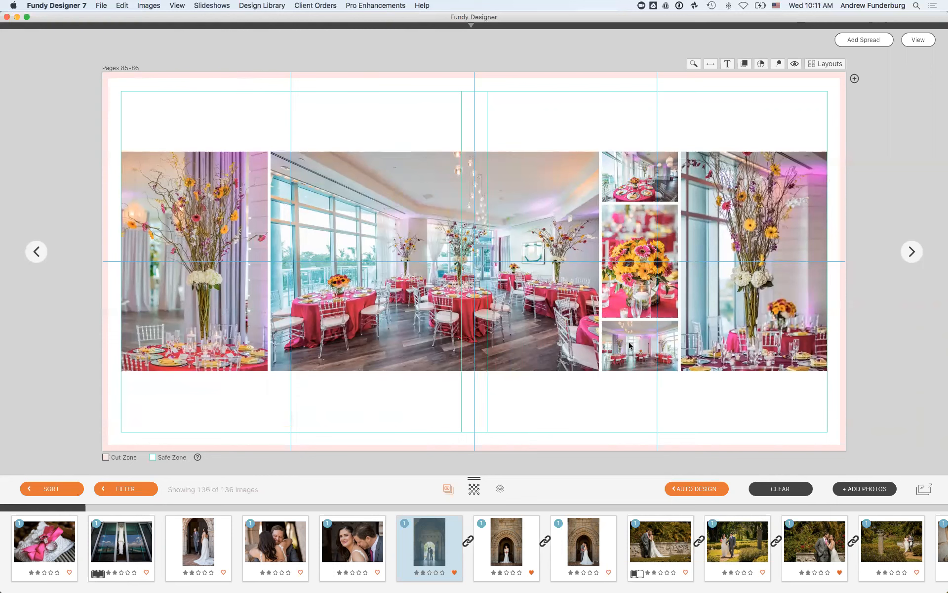
{"action": "right_click", "coordinate": [630, 345]}
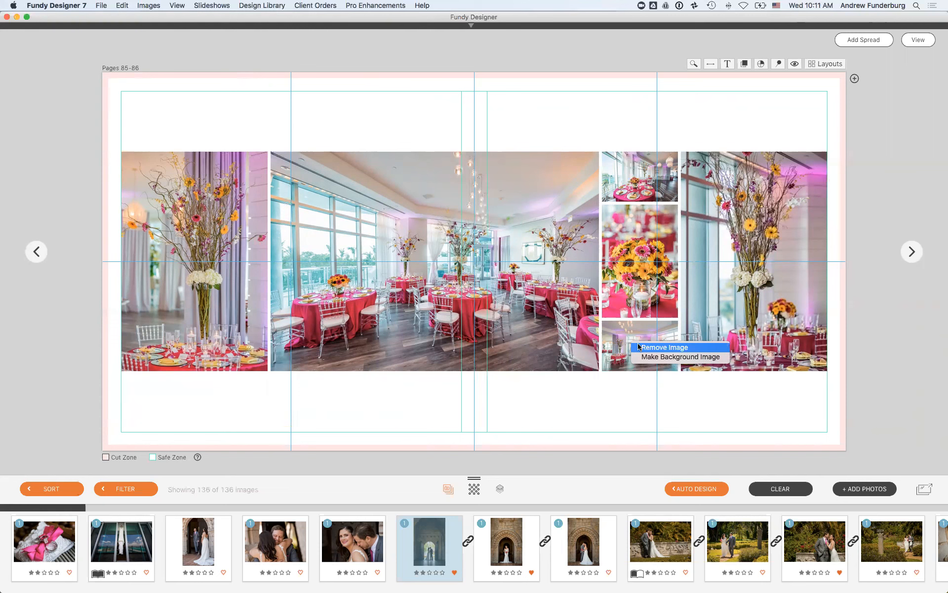
{"action": "left_click", "coordinate": [664, 348]}
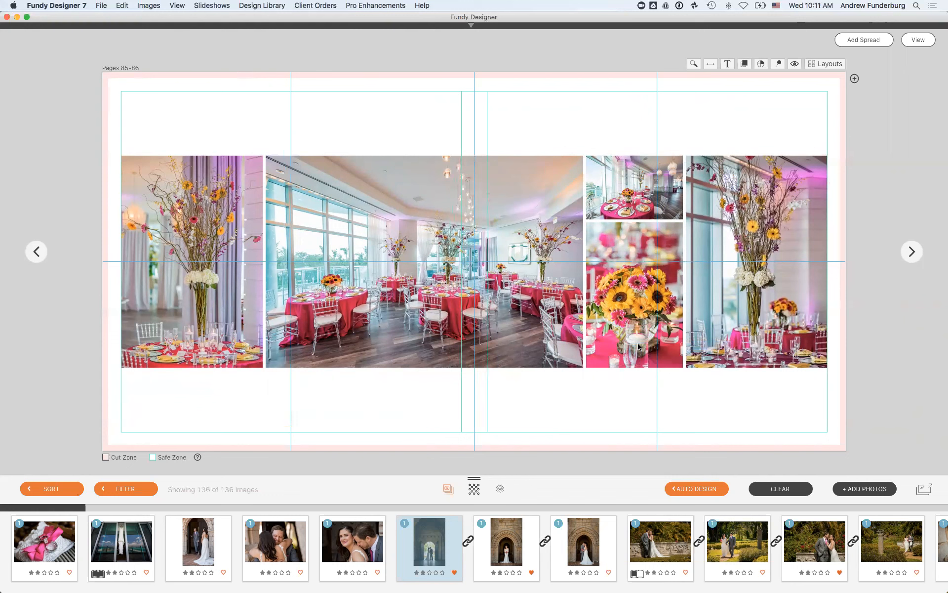
- Add the photo of the rings on pink ribbon beneath the sunflower centerpiece in the reception photo group
{"action": "left_click", "coordinate": [445, 243]}
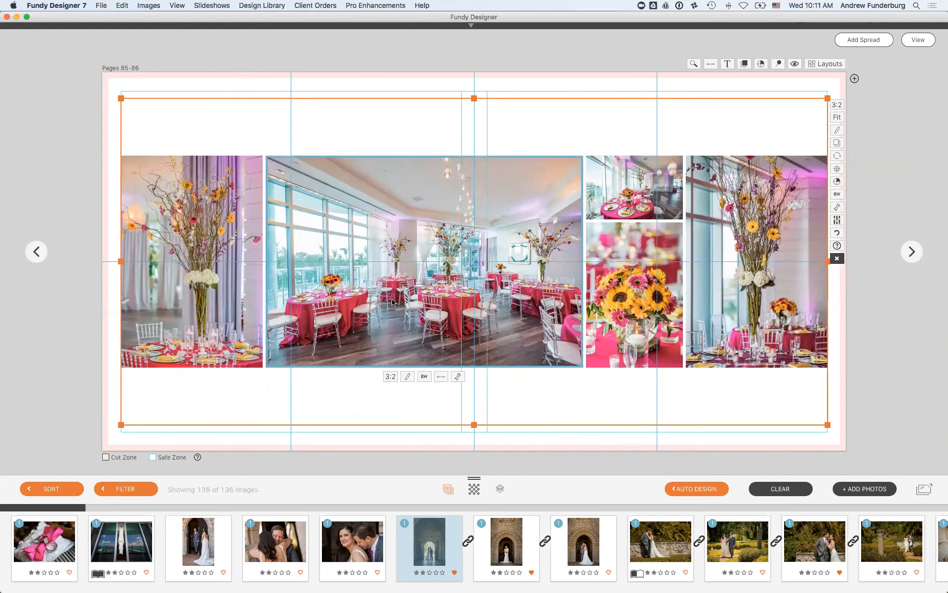
{"action": "left_click", "coordinate": [44, 543]}
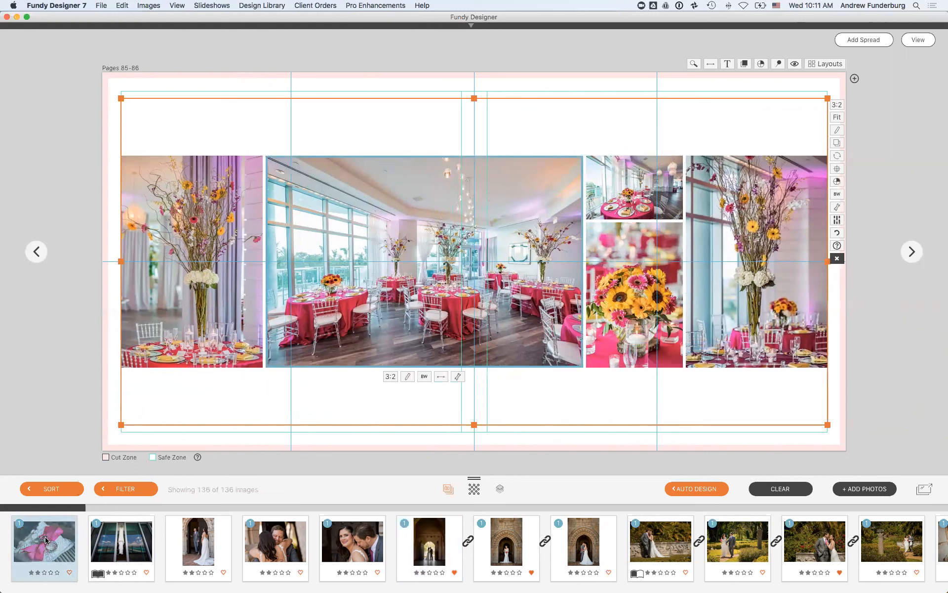
{"action": "left_click_drag", "start_coordinate": [45, 540], "coordinate": [636, 368]}
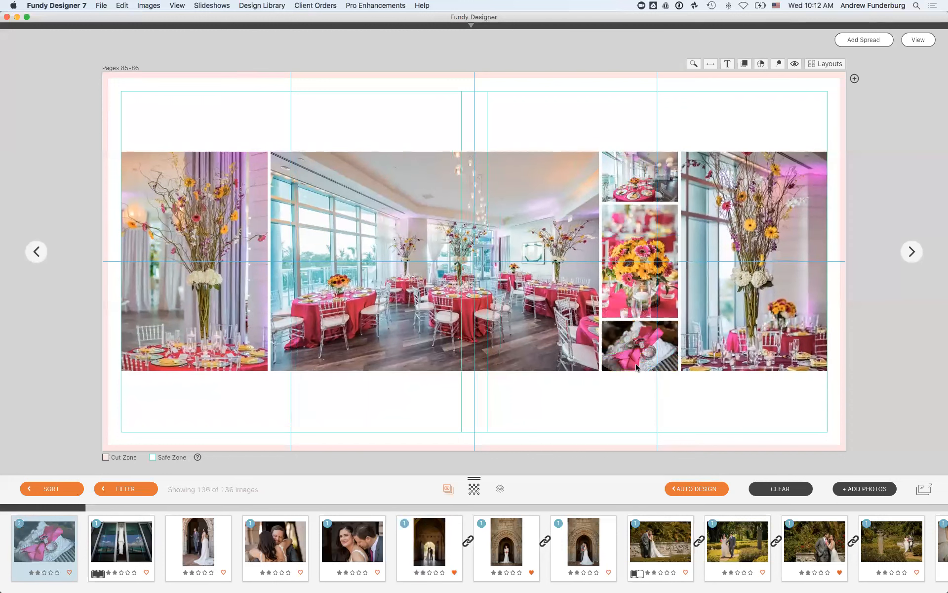
- Return to the overview of all spreads and open the toast spread on pages 93-94 for editing
{"action": "left_click", "coordinate": [912, 42]}
{"action": "scroll", "coordinate": [633, 301], "scroll_direction": "down", "scroll_amount": 2}
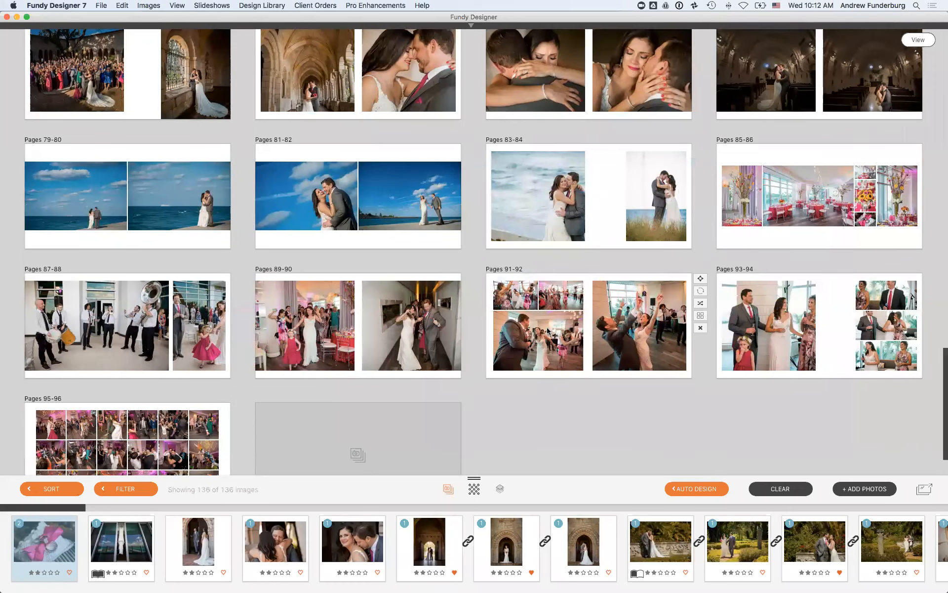
{"action": "scroll", "coordinate": [547, 331], "scroll_direction": "down", "scroll_amount": 2}
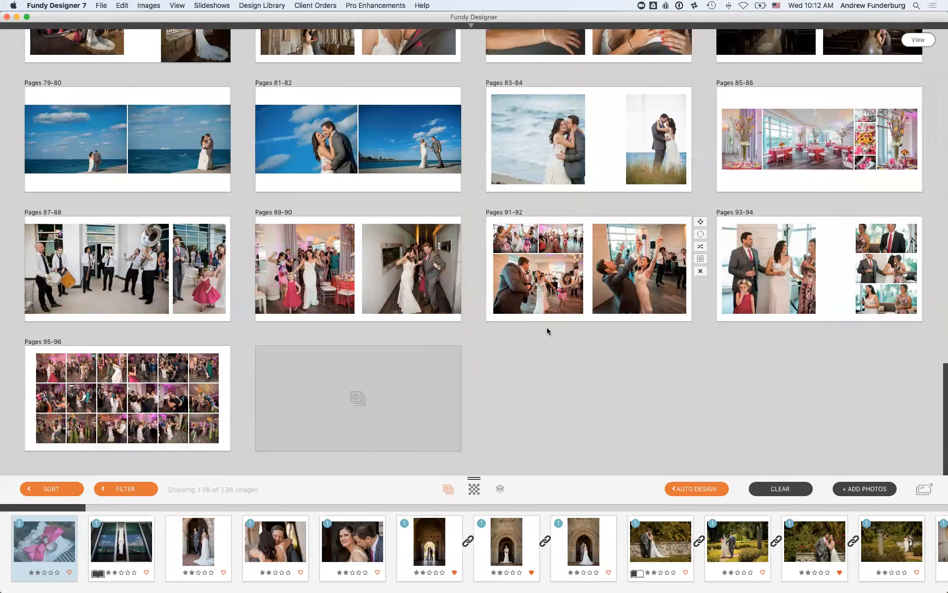
{"action": "left_click", "coordinate": [867, 276]}
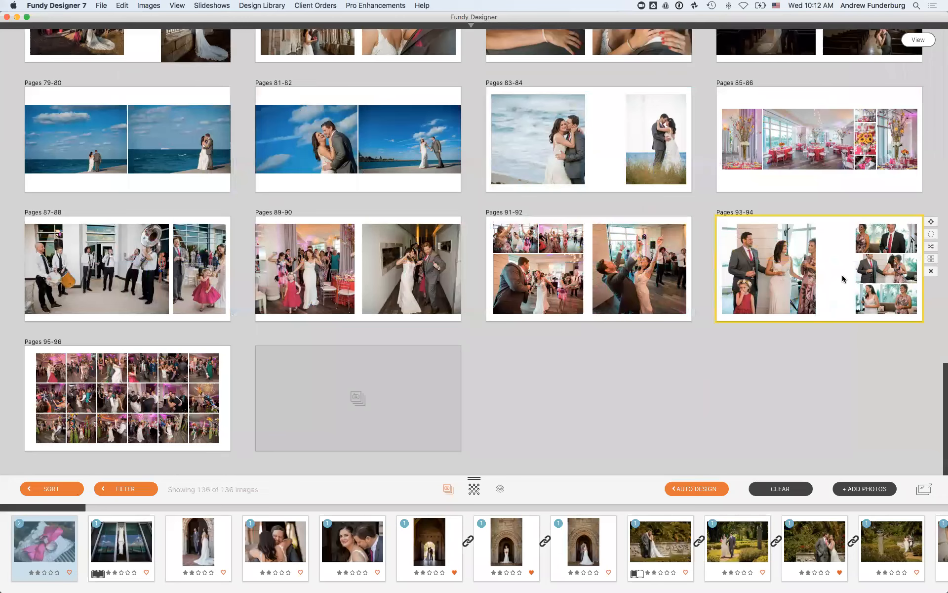
{"action": "double_click", "coordinate": [843, 279]}
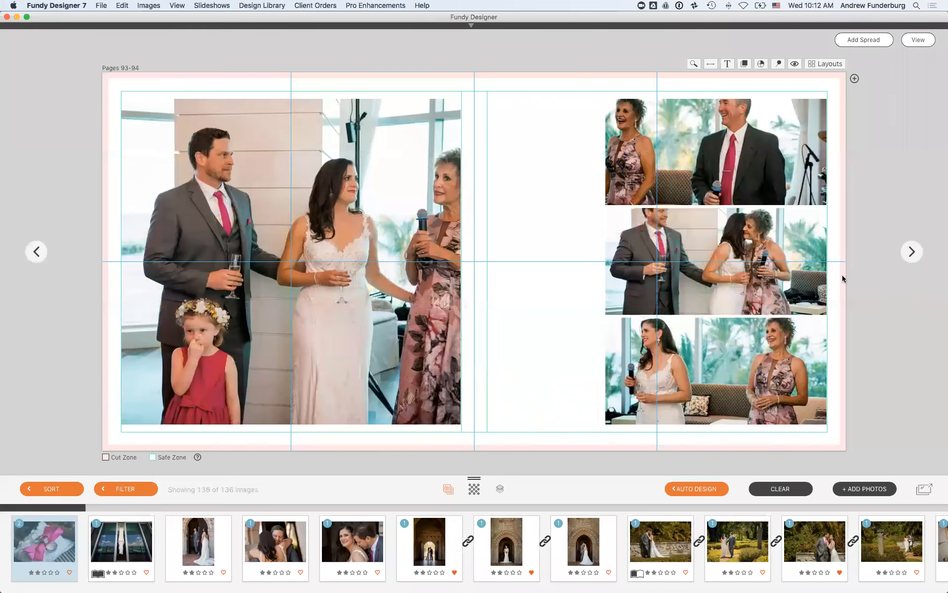
- Set the three stacked toast photos to Fit their image ratio, and align them to the outer edge of their drop zone
{"action": "left_click", "coordinate": [689, 188]}
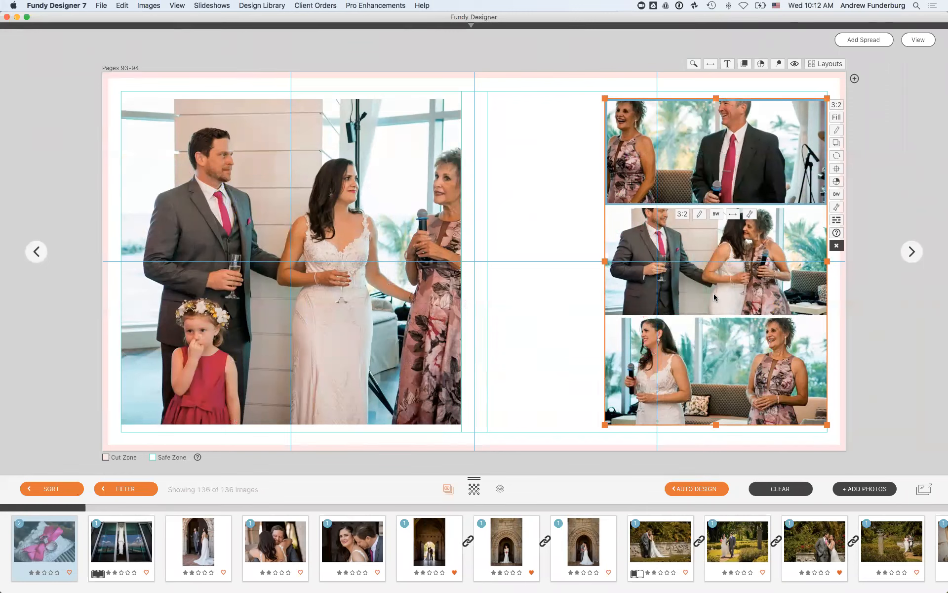
{"action": "left_click", "coordinate": [837, 118]}
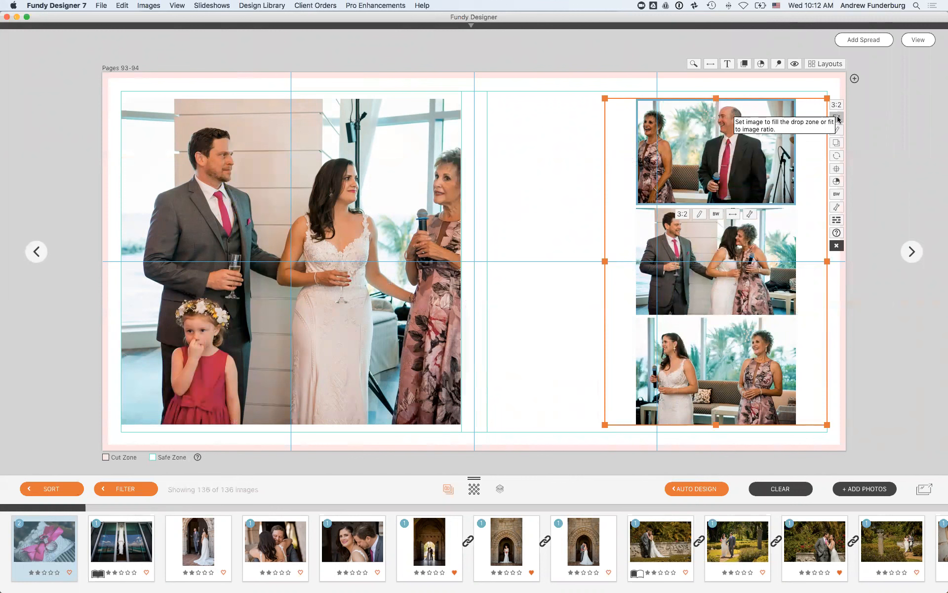
{"action": "mouse_move", "coordinate": [838, 171]}
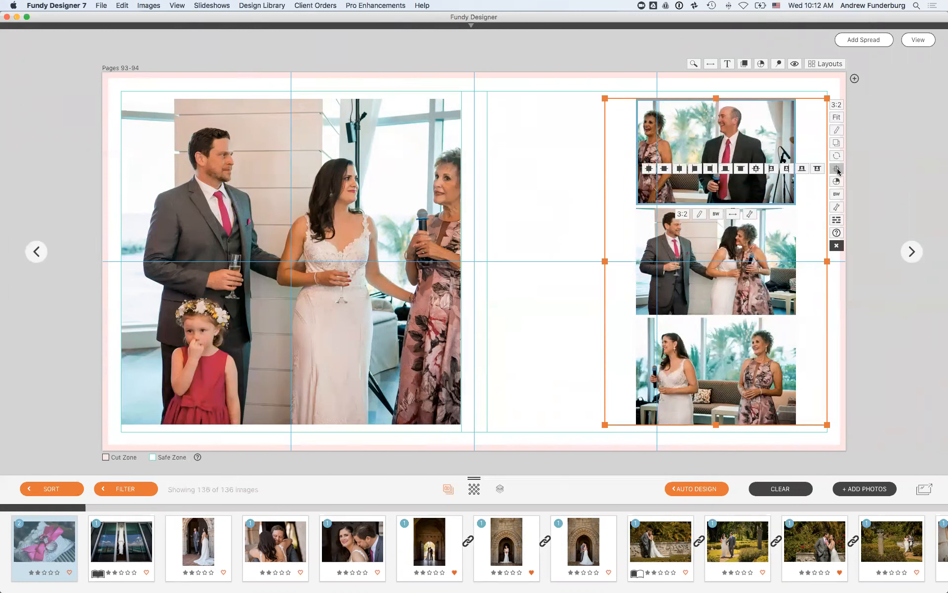
{"action": "left_click", "coordinate": [787, 170]}
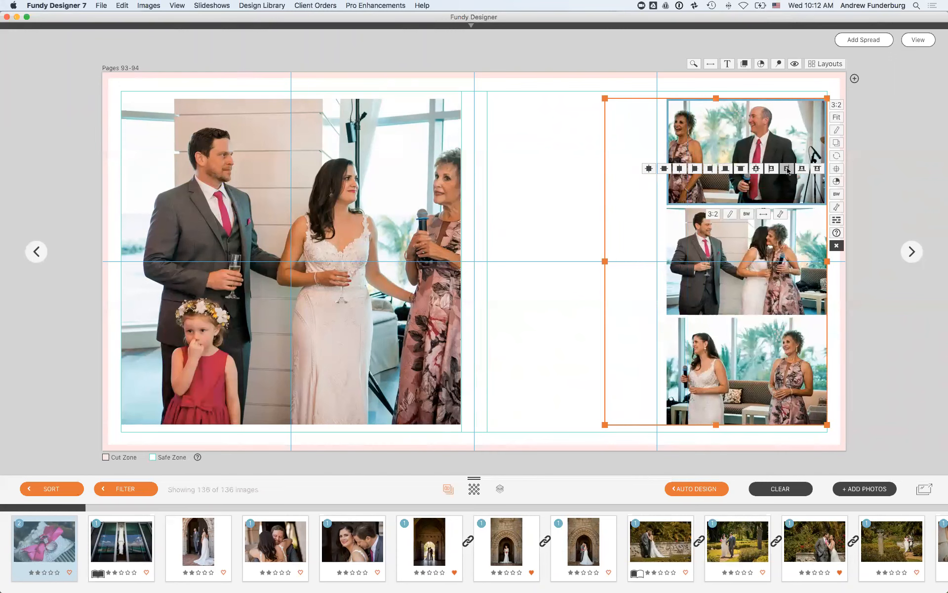
{"action": "left_click", "coordinate": [906, 297]}
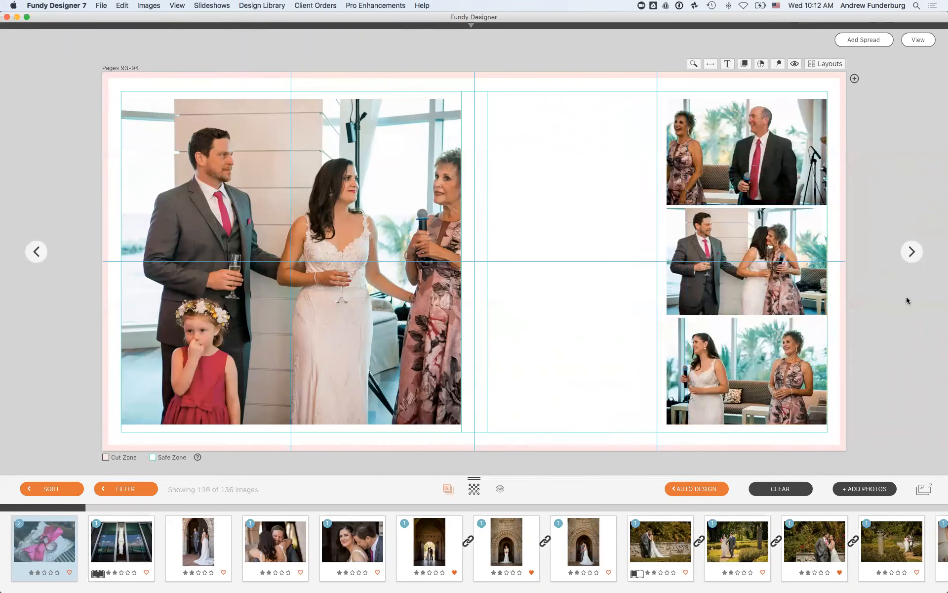
- Widen the drop zone of the three toast photos toward the gutter so it spans nearly the whole right-hand page
{"action": "left_click", "coordinate": [707, 285]}
{"action": "left_click_drag", "start_coordinate": [604, 261], "coordinate": [494, 263]}
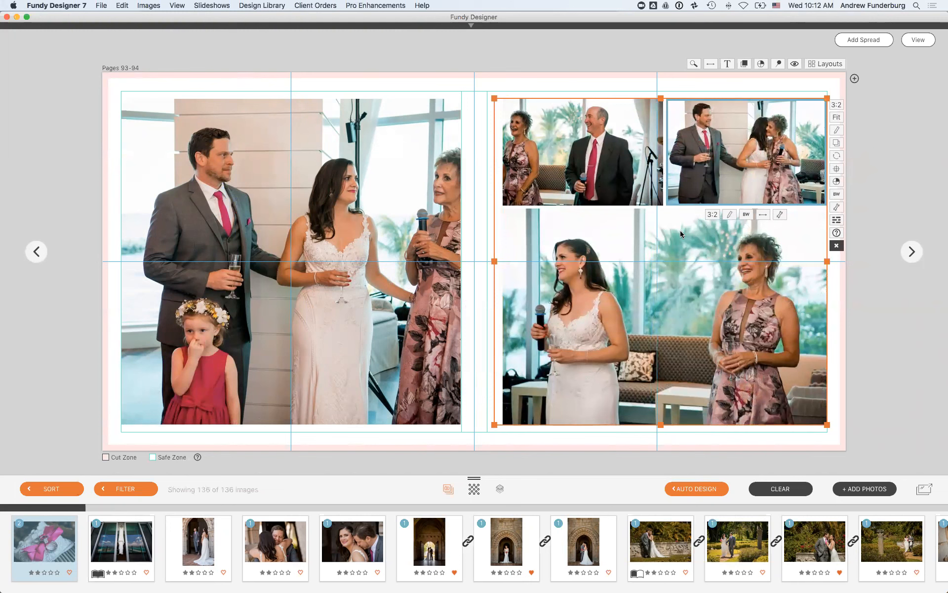
{"action": "left_click_drag", "start_coordinate": [617, 168], "coordinate": [627, 149]}
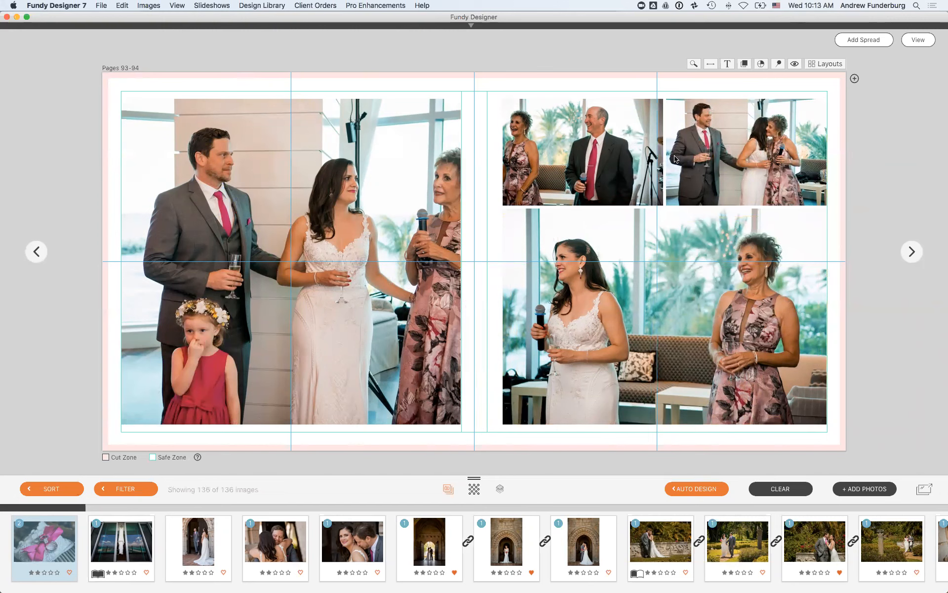
- Try a 1:1 ratio on the hug photo in the upper row, and reposition the image within its square crop
{"action": "left_click", "coordinate": [771, 157]}
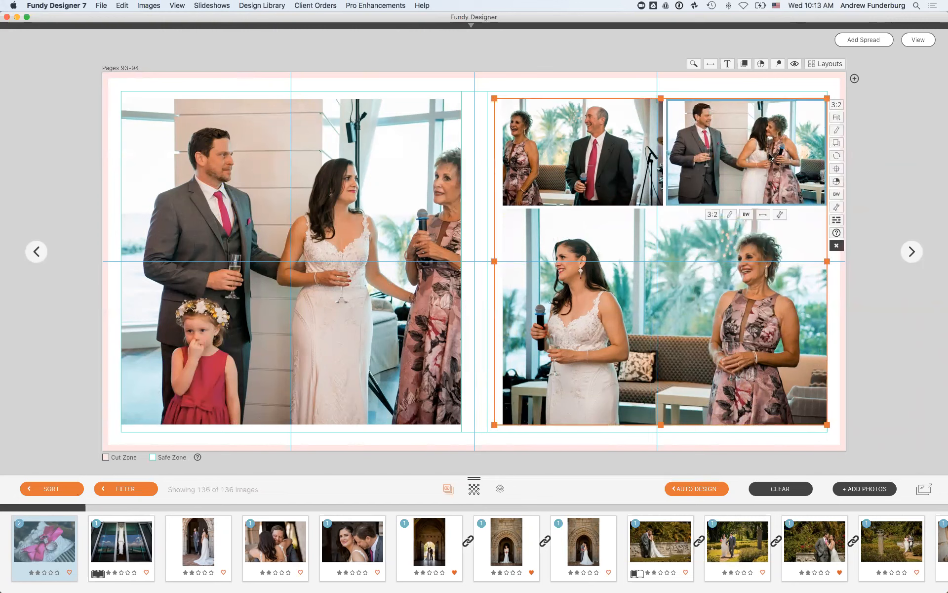
{"action": "left_click", "coordinate": [712, 214]}
{"action": "left_click", "coordinate": [736, 244]}
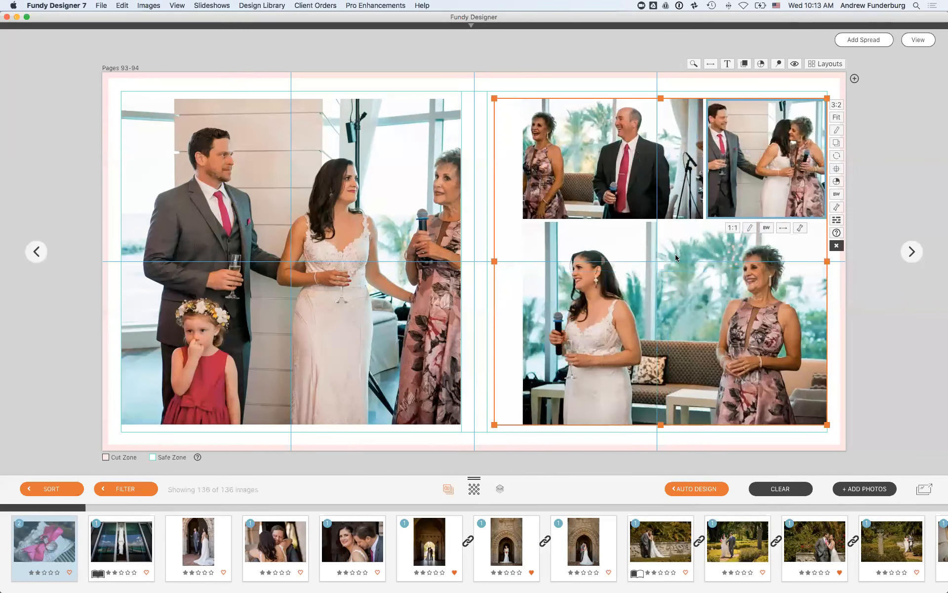
{"action": "left_click_drag", "start_coordinate": [748, 170], "coordinate": [757, 144]}
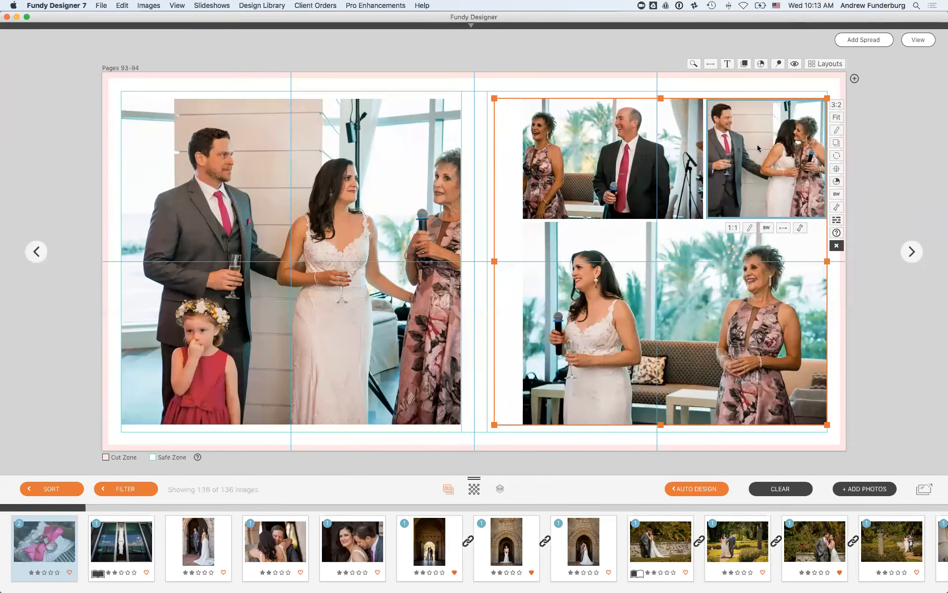
{"action": "mouse_move", "coordinate": [651, 233]}
{"action": "left_mouse_down"}
{"action": "mouse_move", "coordinate": [649, 243]}
{"action": "mouse_move", "coordinate": [638, 223]}
{"action": "mouse_move", "coordinate": [639, 248]}
{"action": "mouse_move", "coordinate": [641, 220]}
{"action": "left_mouse_up"}
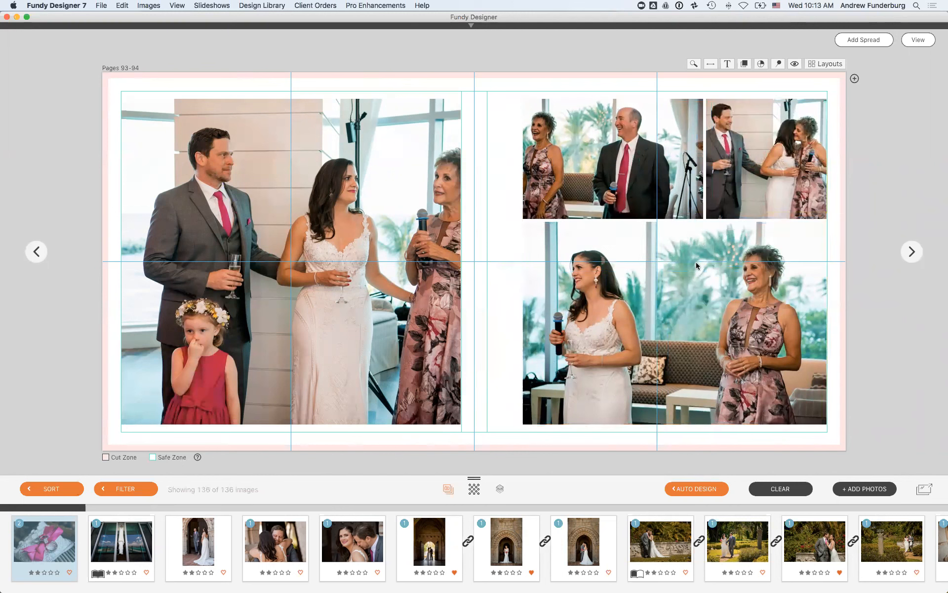
- Organize the toast photo group into columns, and swap the small hug photo with the large photo of the bride holding the microphone
{"action": "left_click", "coordinate": [696, 261]}
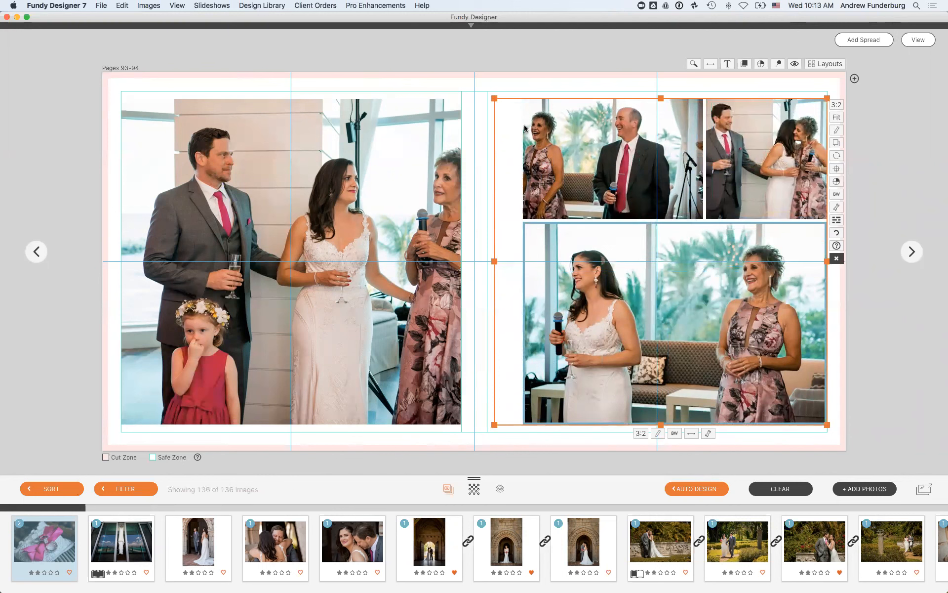
{"action": "left_click", "coordinate": [836, 220]}
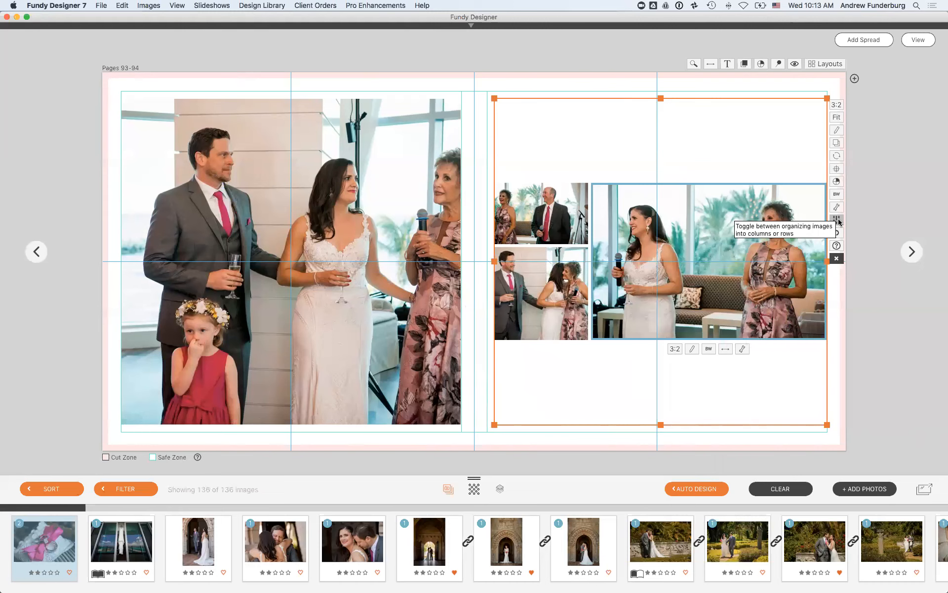
{"action": "left_click_drag", "start_coordinate": [550, 287], "coordinate": [665, 270]}
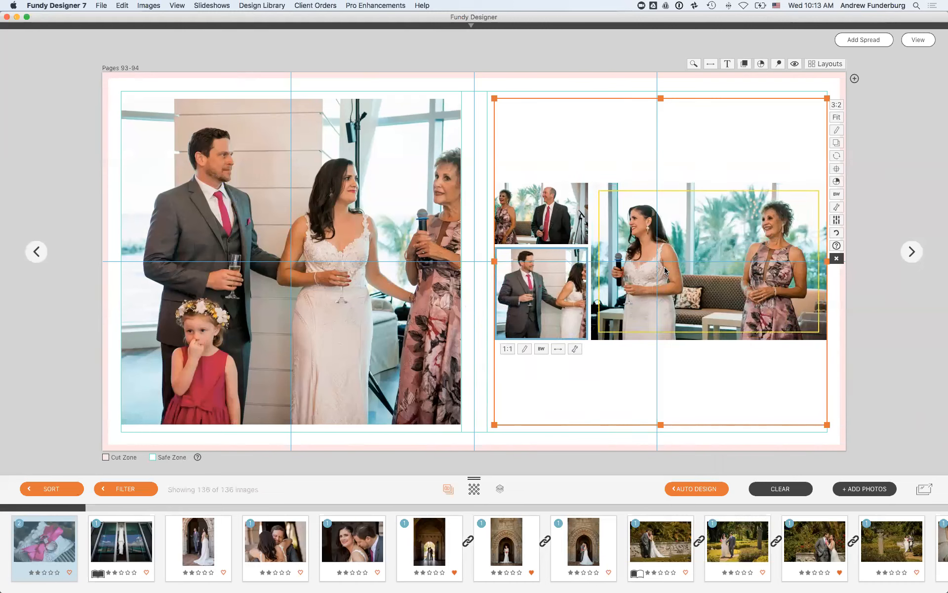
{"action": "left_click", "coordinate": [665, 270]}
{"action": "left_click", "coordinate": [547, 305]}
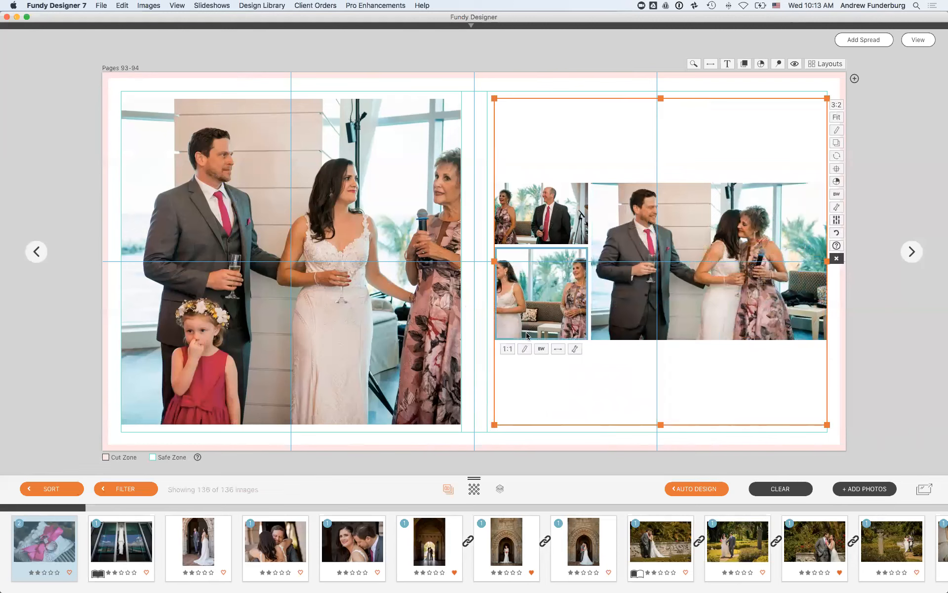
- Set the small photo of the bride with the microphone to Original ratio, and try the large hug photo at 1:1
{"action": "left_click", "coordinate": [508, 349]}
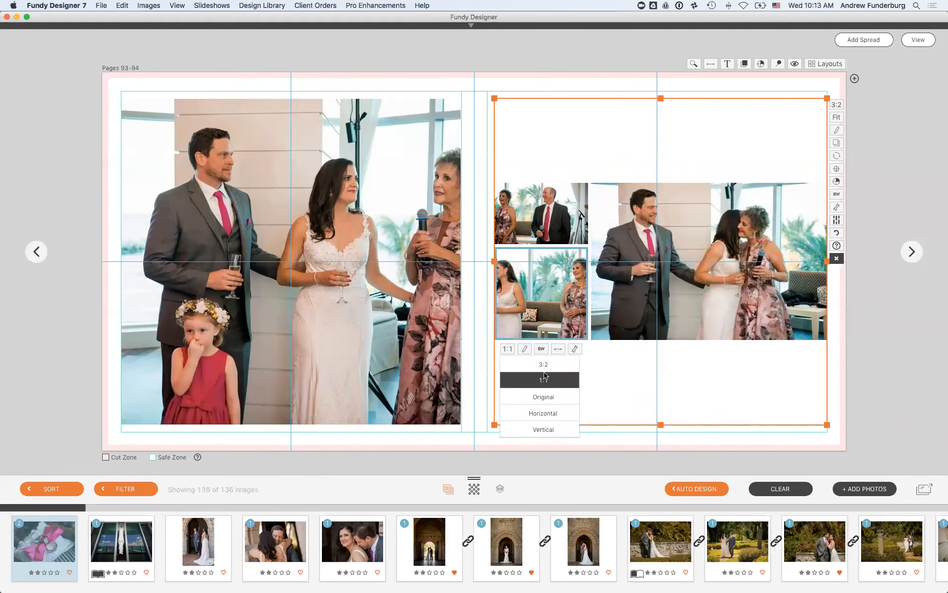
{"action": "left_click", "coordinate": [550, 398]}
{"action": "left_click", "coordinate": [663, 297]}
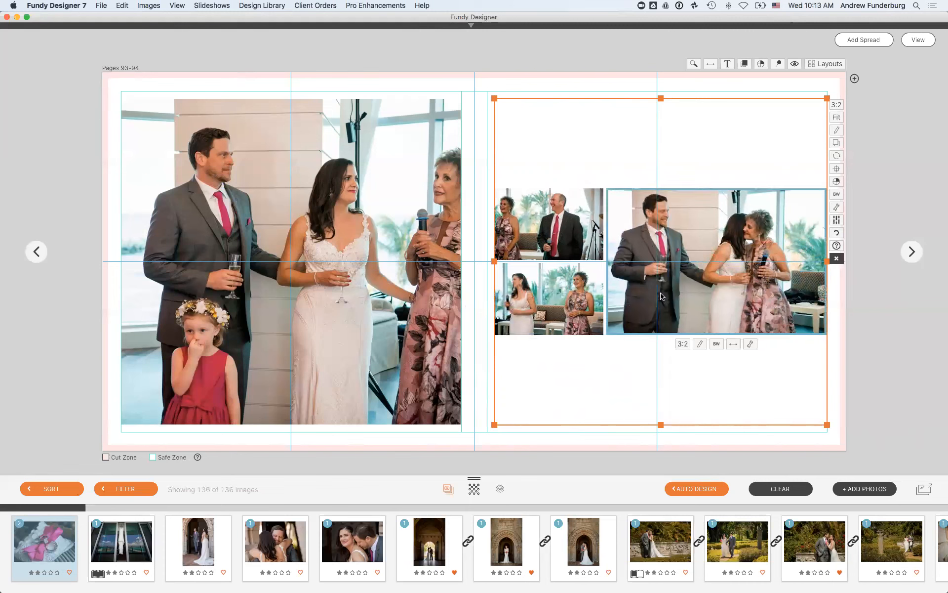
{"action": "left_click", "coordinate": [684, 346]}
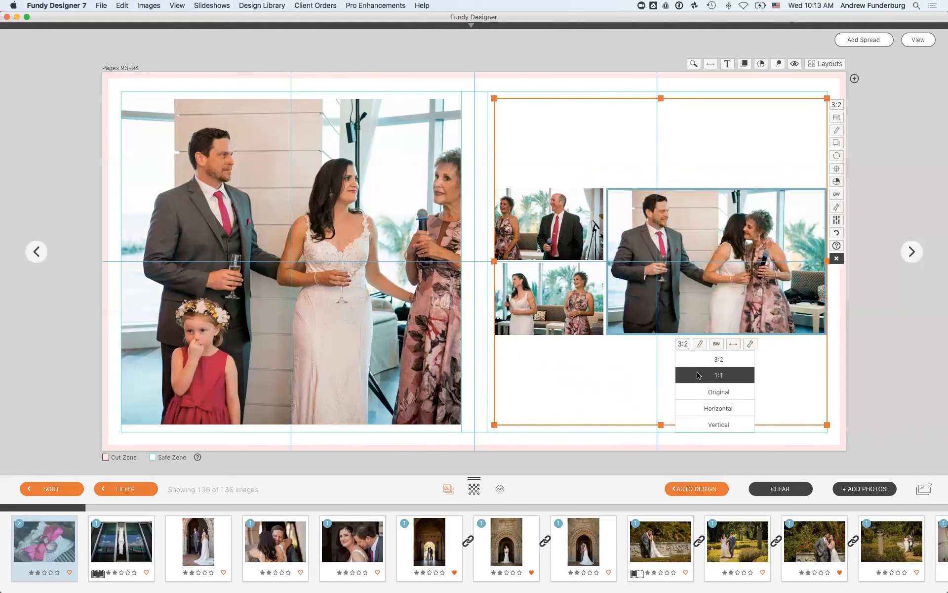
{"action": "left_click", "coordinate": [714, 375]}
{"action": "left_click_drag", "start_coordinate": [744, 257], "coordinate": [752, 256]}
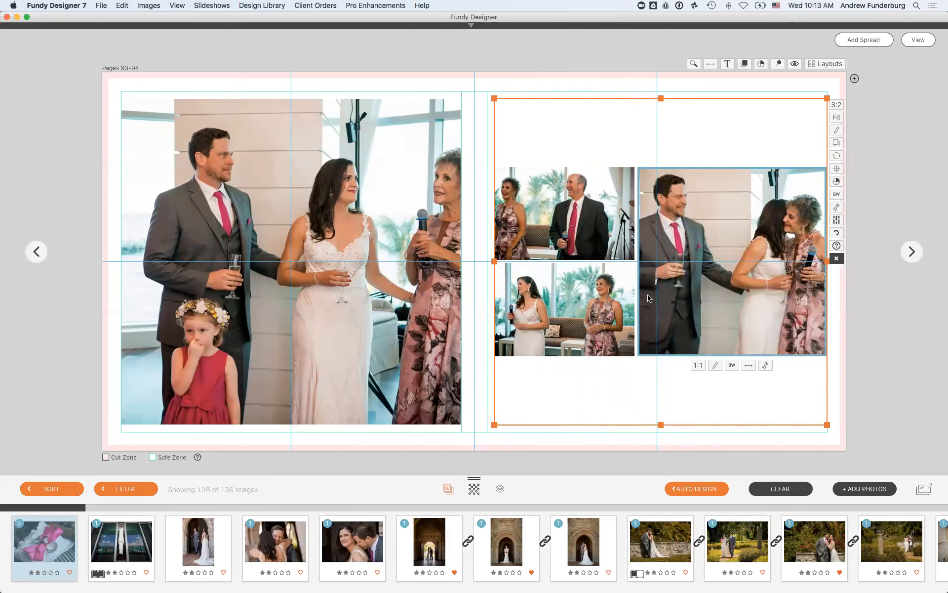
- Alternate the toast photo group between column and row arrangements, and leave it organized in rows
{"action": "left_click", "coordinate": [840, 220]}
{"action": "left_click", "coordinate": [837, 221]}
{"action": "left_click", "coordinate": [836, 220]}
{"action": "left_click", "coordinate": [837, 220]}
{"action": "left_click", "coordinate": [836, 221]}
{"action": "left_click", "coordinate": [839, 221]}
{"action": "left_click", "coordinate": [838, 220]}
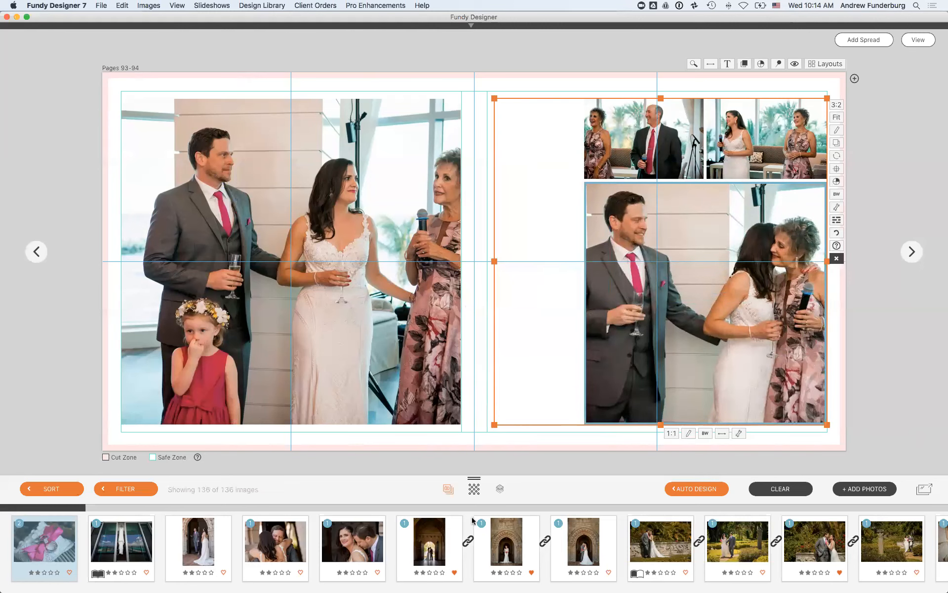
- Add the close-up couple portrait between the two small toast photos, and reset the group's arrangement to two rows of two
{"action": "left_click_drag", "start_coordinate": [347, 543], "coordinate": [705, 170]}
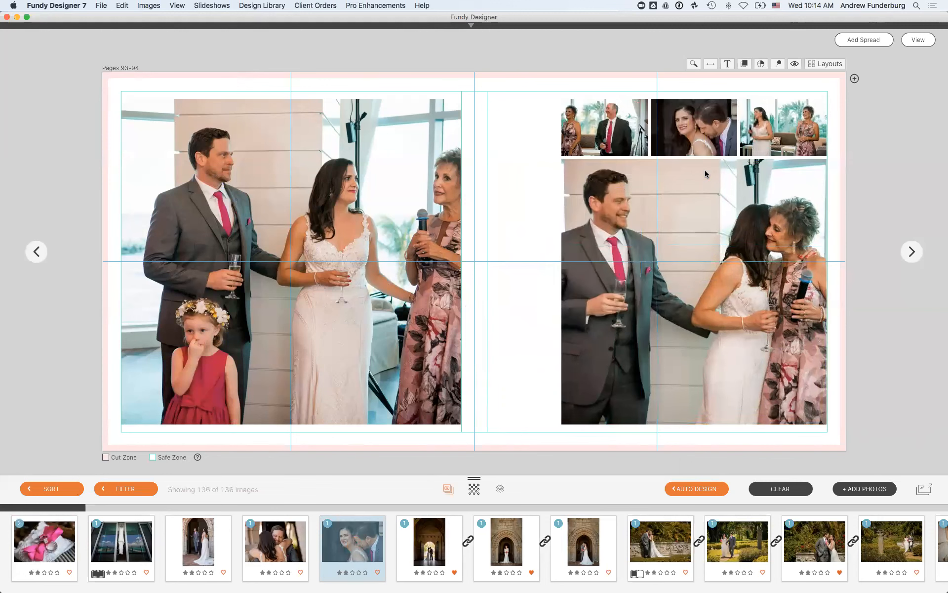
{"action": "left_click", "coordinate": [778, 272]}
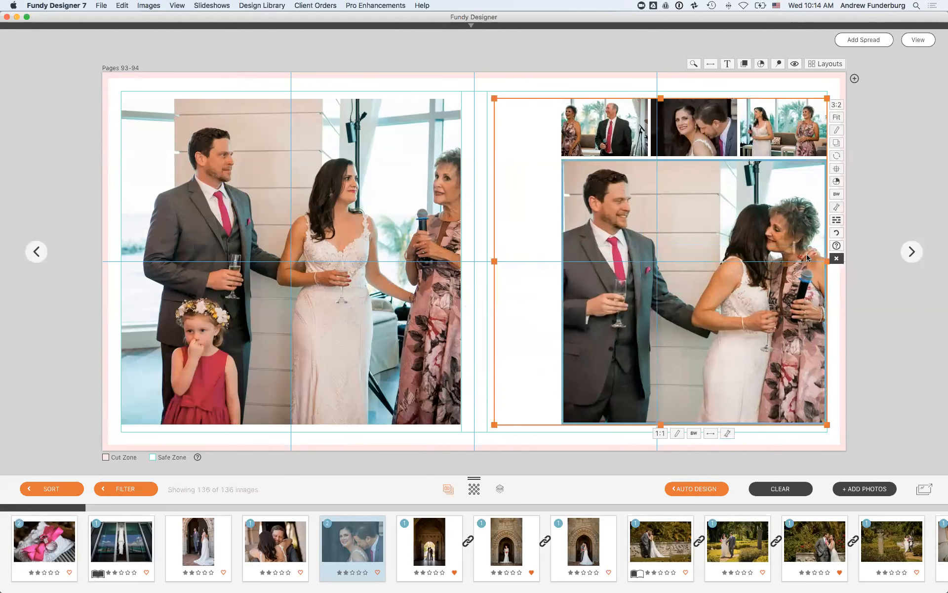
{"action": "left_click", "coordinate": [838, 234]}
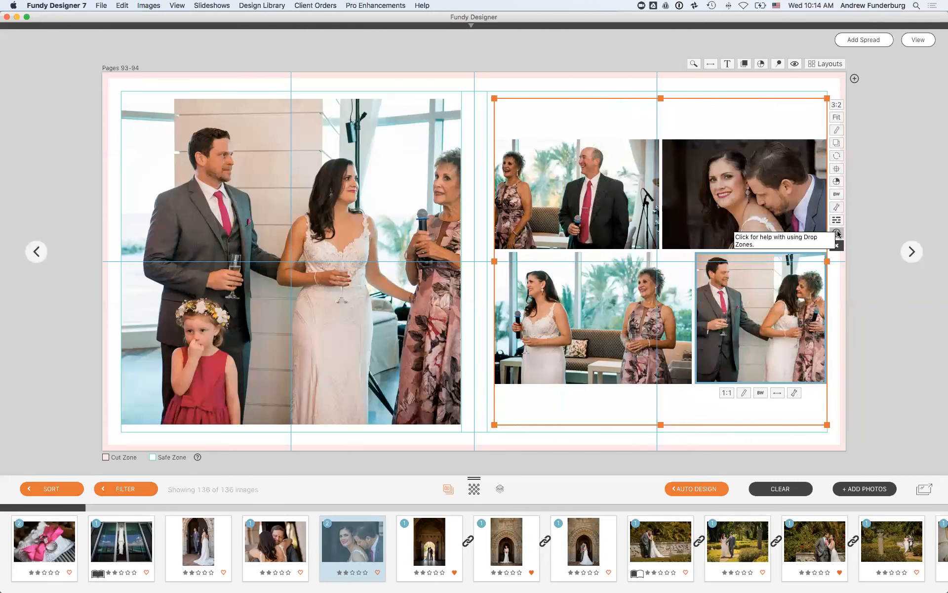
- Set the hug photo's ratio to 3:2, and place it as one large photo beneath a row of the other three
{"action": "left_click", "coordinate": [727, 394]}
{"action": "left_click", "coordinate": [731, 420]}
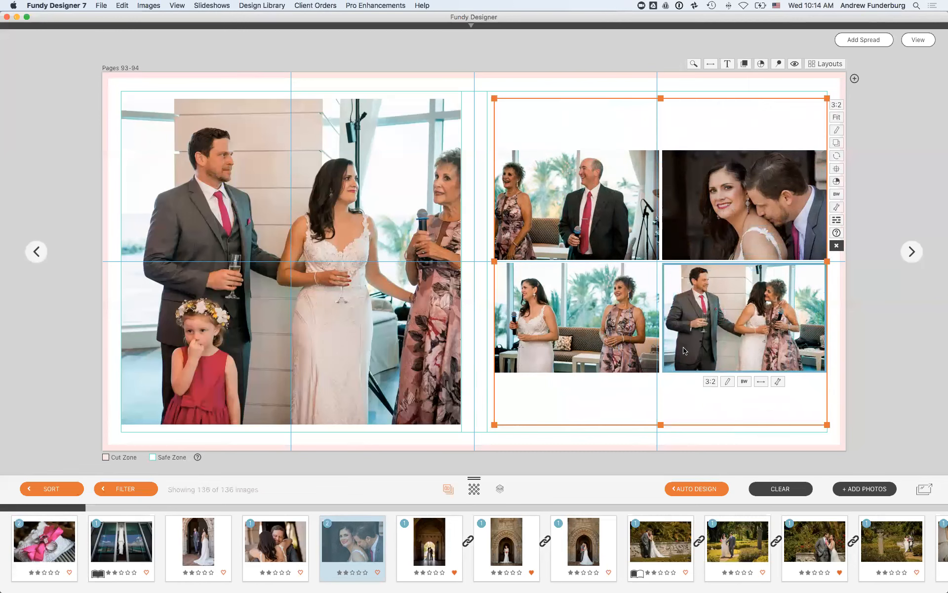
{"action": "left_click_drag", "start_coordinate": [694, 349], "coordinate": [665, 229]}
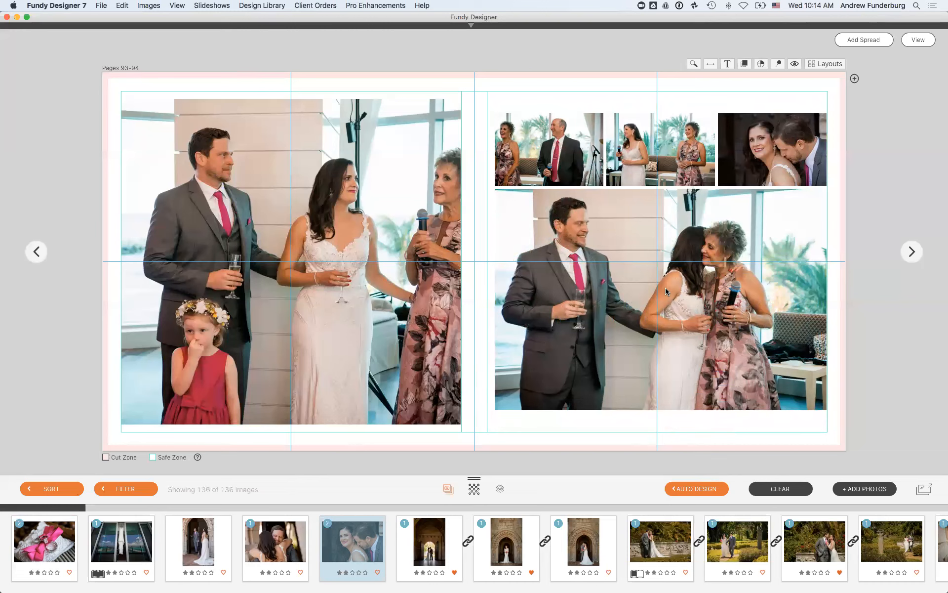
- Shrink the four-photo group around its centre on the right-hand page, keeping its arrangement, and deselect it
{"action": "left_click", "coordinate": [648, 221]}
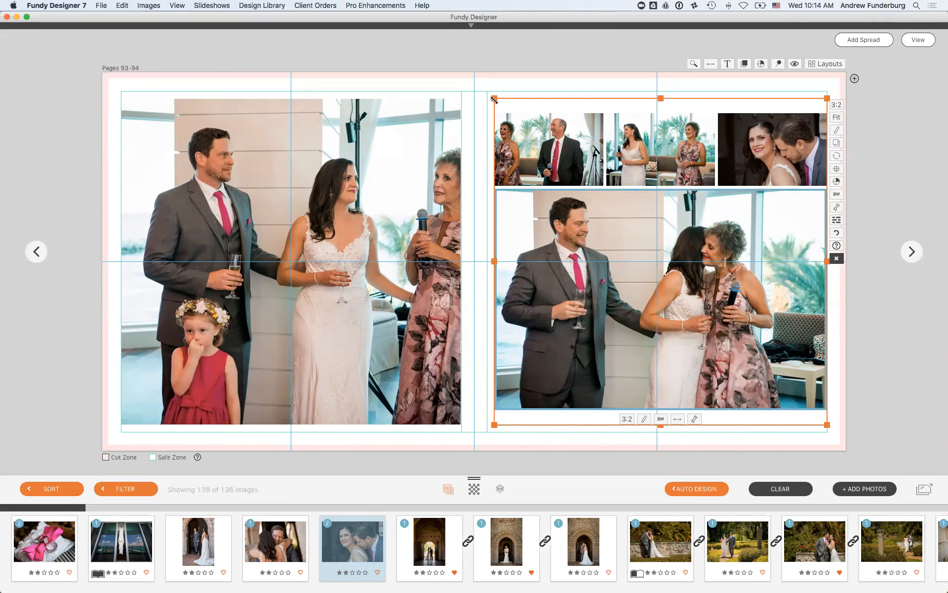
{"action": "left_click_drag", "start_coordinate": [494, 99], "coordinate": [562, 148]}
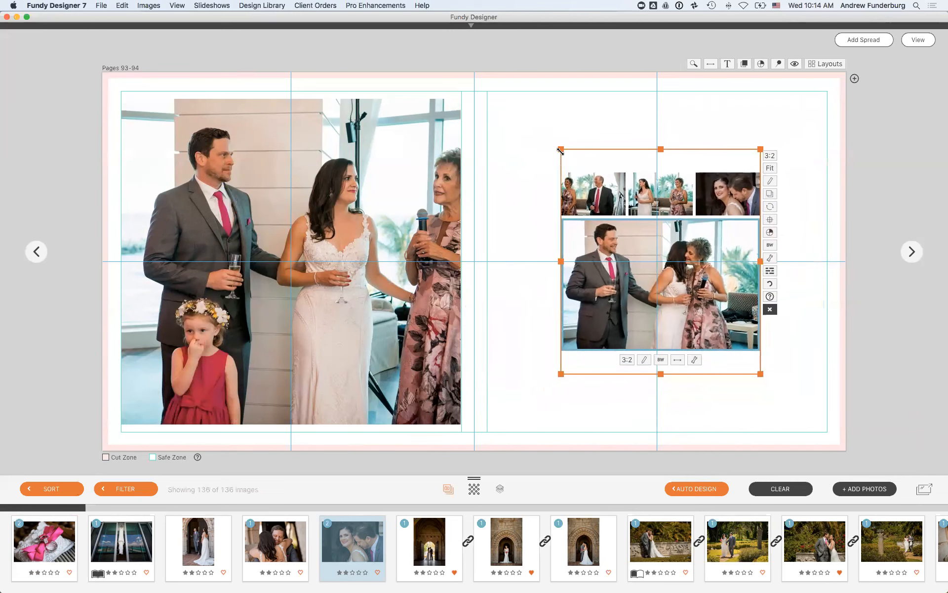
{"action": "left_click", "coordinate": [546, 110]}
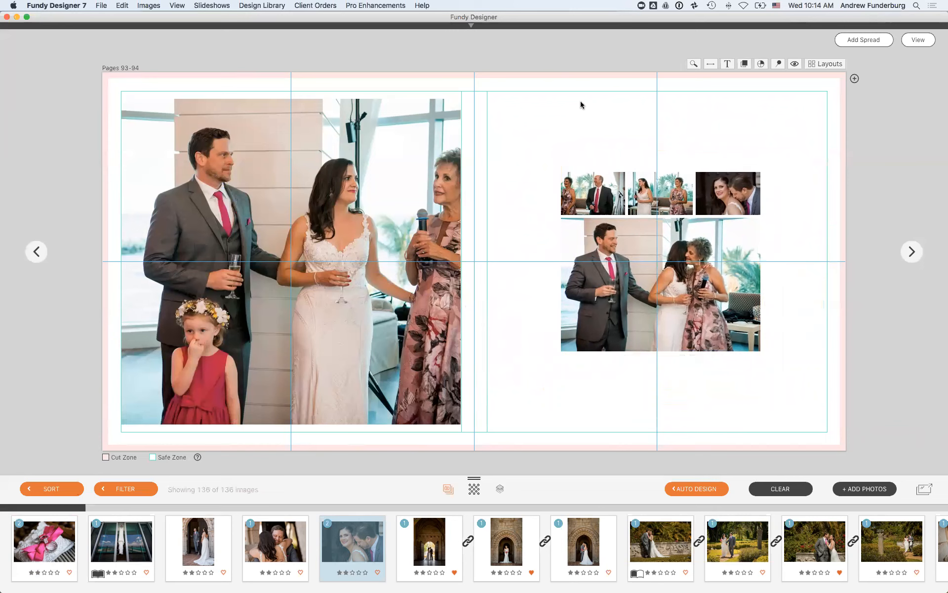
- Convert the whole four-photo group to Black & White 1 with a contrast of 8
{"action": "left_click", "coordinate": [717, 230]}
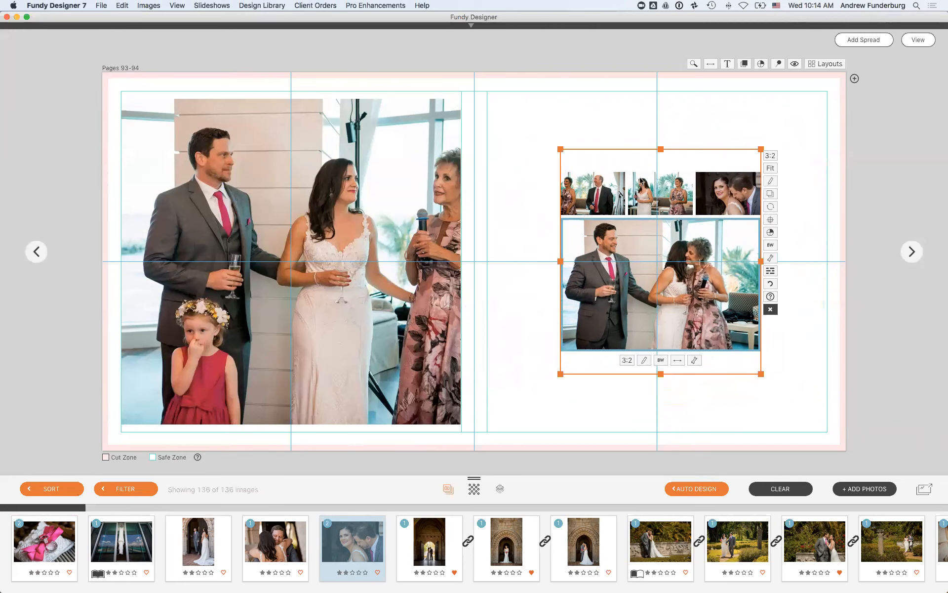
{"action": "left_click", "coordinate": [771, 245]}
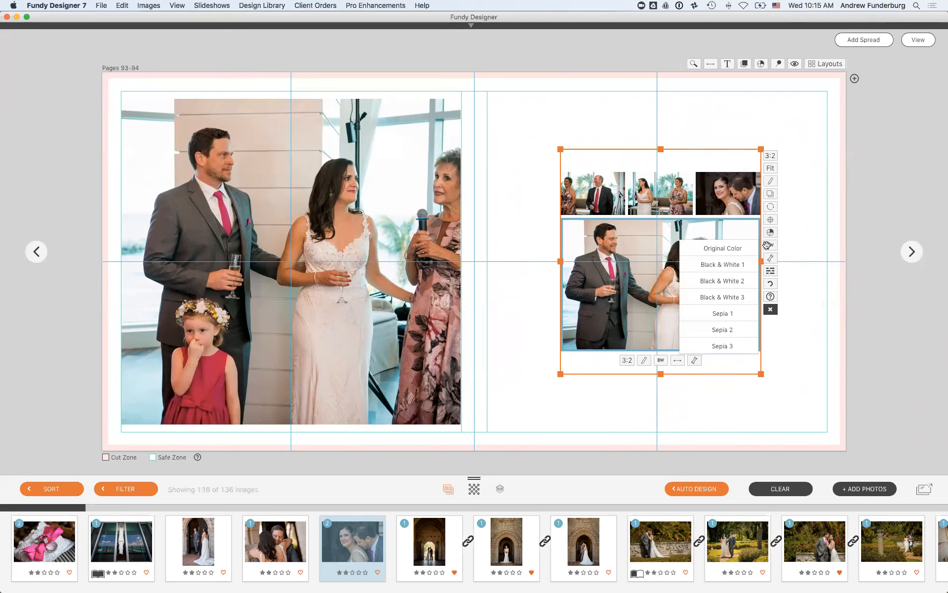
{"action": "left_click", "coordinate": [741, 260]}
{"action": "left_click_drag", "start_coordinate": [700, 378], "coordinate": [703, 377]}
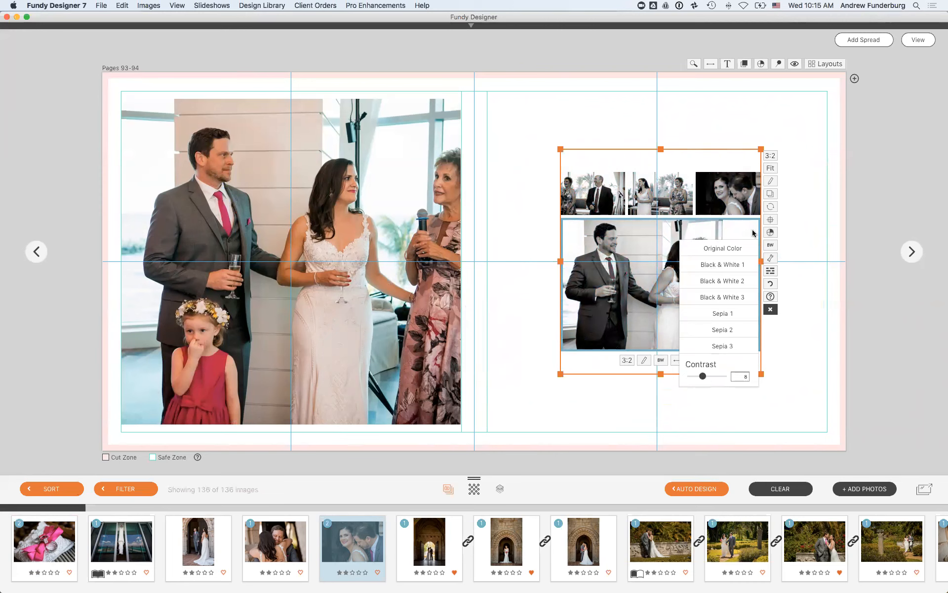
{"action": "left_click", "coordinate": [634, 242]}
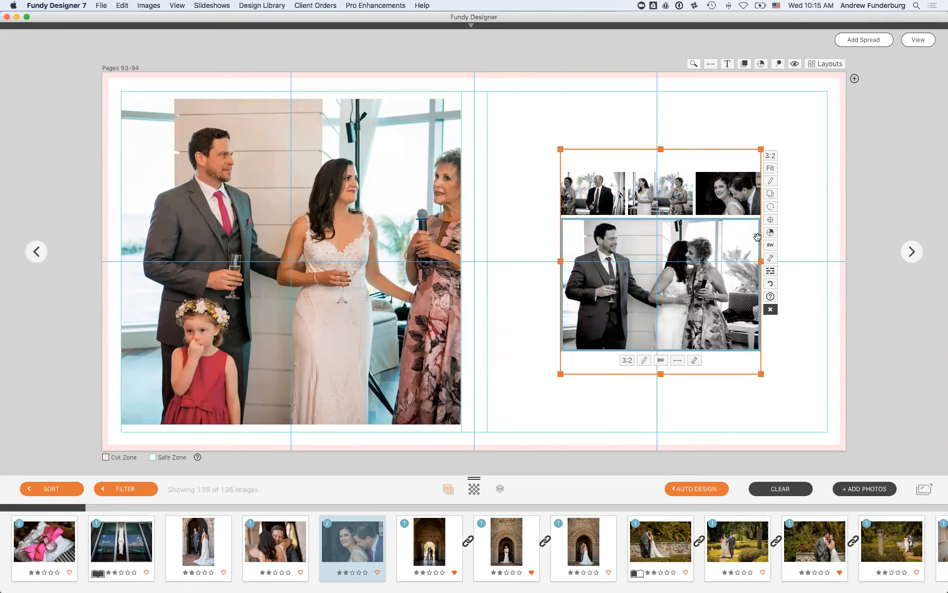
- Return only the large hug photo to Original Color, and apply Sepia 1 to it
{"action": "left_click", "coordinate": [627, 362]}
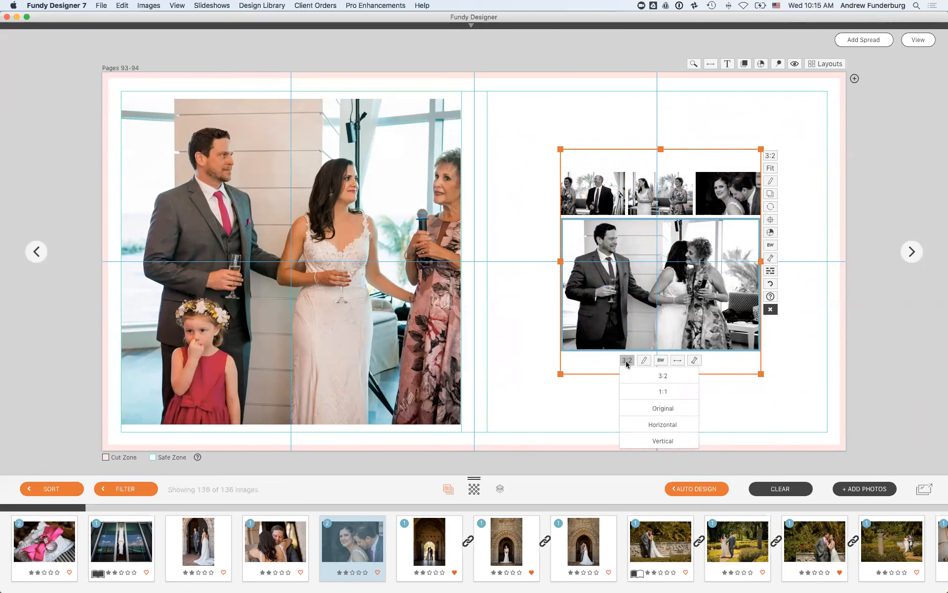
{"action": "left_click", "coordinate": [661, 360]}
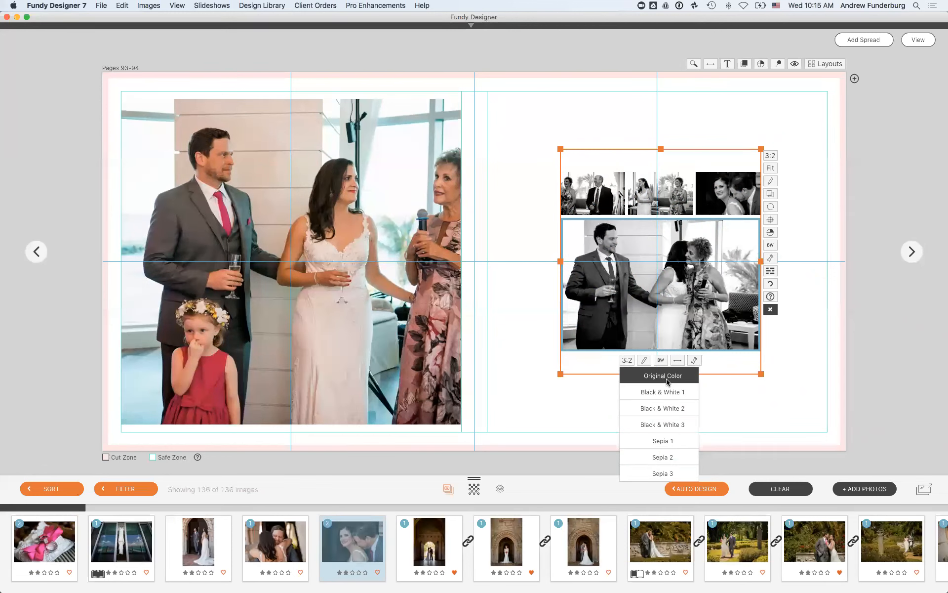
{"action": "left_click", "coordinate": [669, 377]}
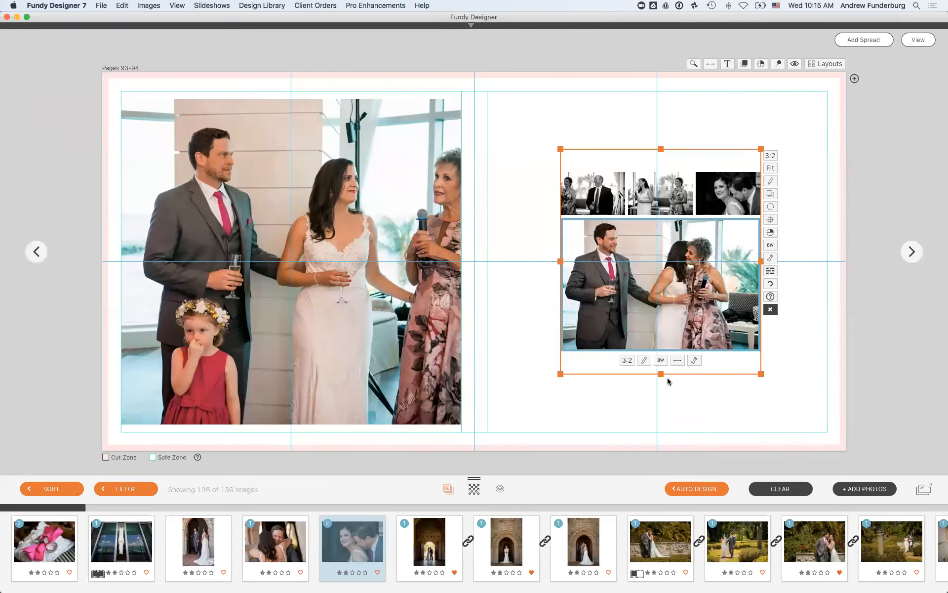
{"action": "left_click", "coordinate": [662, 361]}
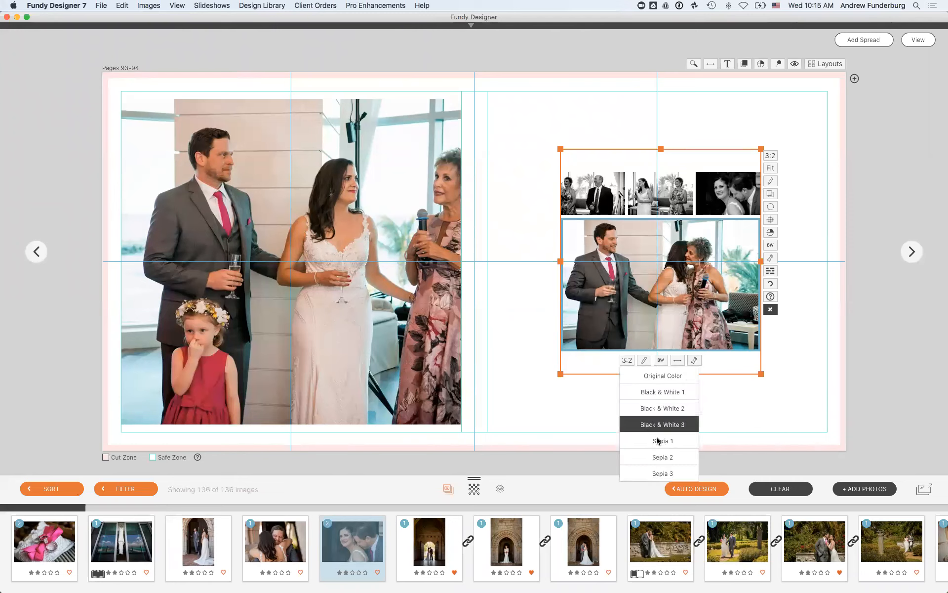
{"action": "left_click", "coordinate": [662, 441]}
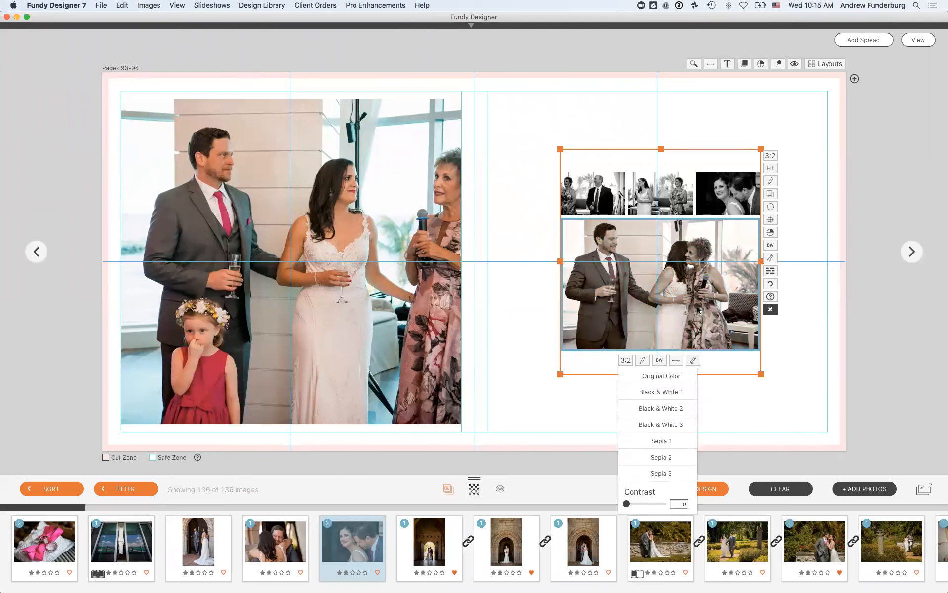
{"action": "left_click", "coordinate": [648, 278]}
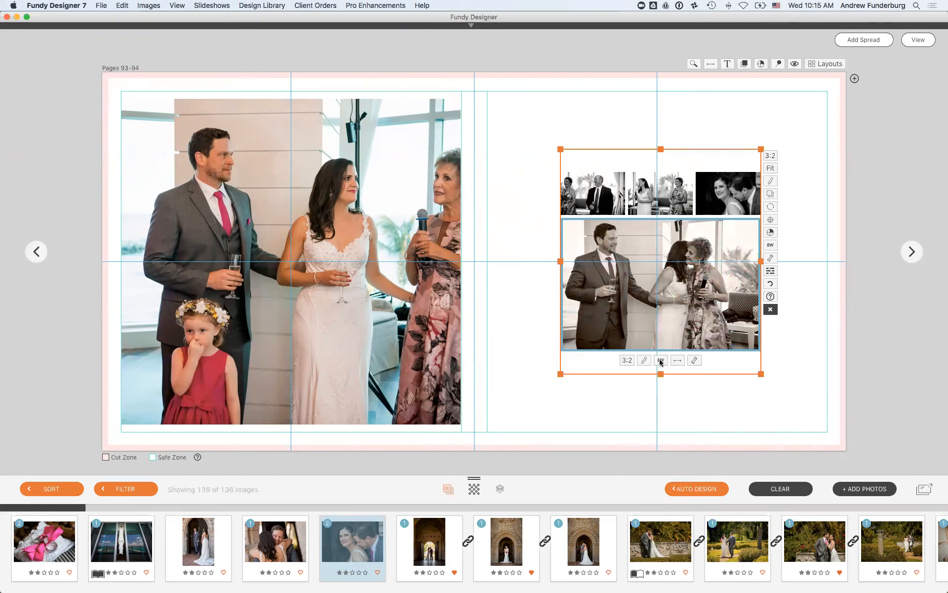
- Return the whole four-photo group to Original Color, and enlarge it to fill the right-hand page's safe zone
{"action": "left_click", "coordinate": [653, 204]}
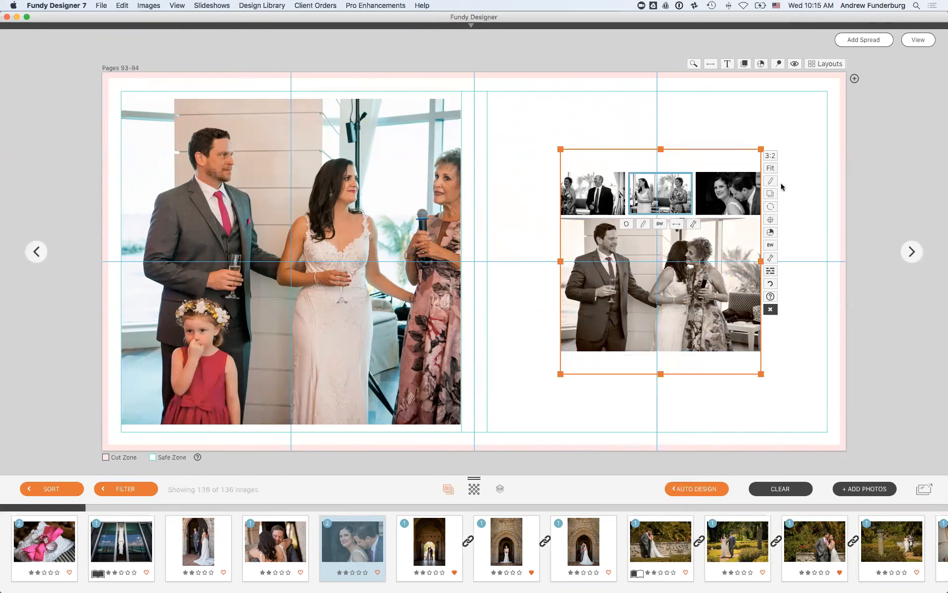
{"action": "mouse_move", "coordinate": [773, 250]}
{"action": "left_click", "coordinate": [721, 248]}
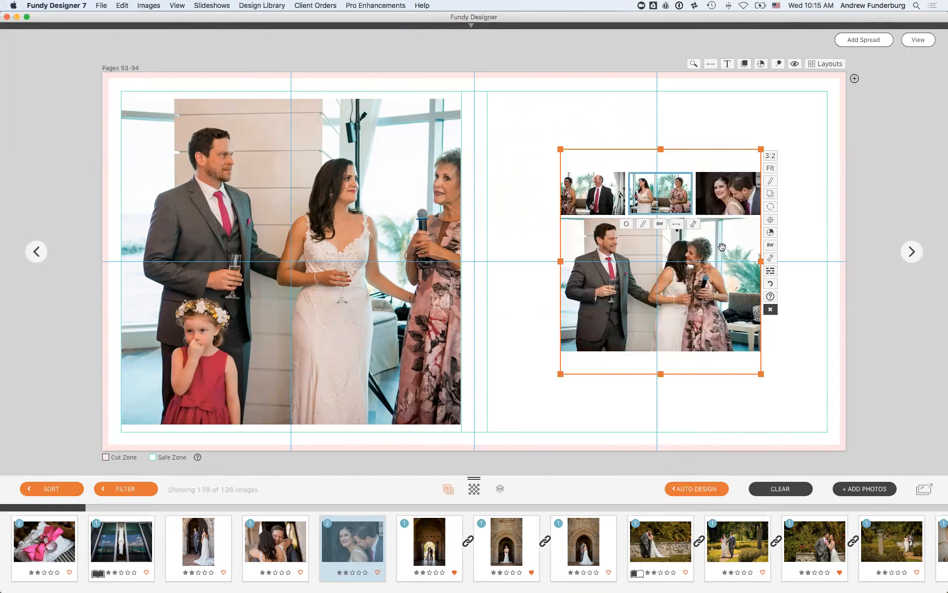
{"action": "left_click_drag", "start_coordinate": [561, 149], "coordinate": [486, 90]}
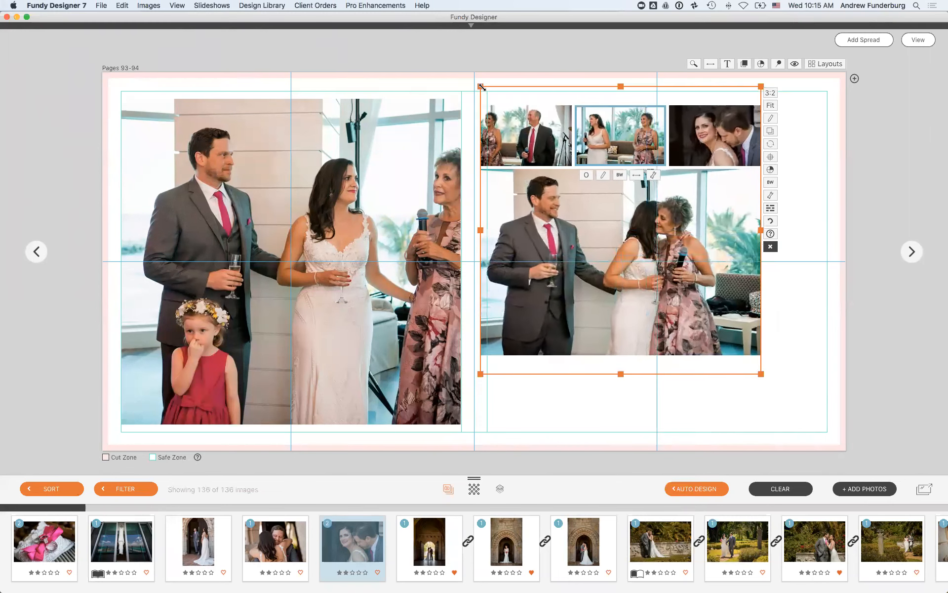
{"action": "left_click_drag", "start_coordinate": [761, 374], "coordinate": [827, 437]}
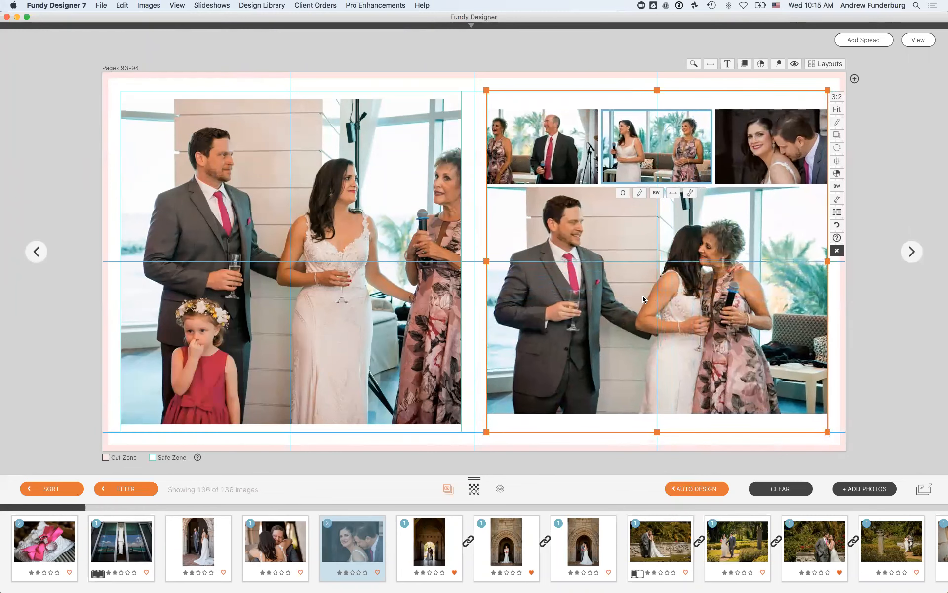
- Shift the large left-hand toast photo within its frame to show the whole woman with the microphone, and try flipping it horizontally
{"action": "left_click", "coordinate": [352, 216]}
{"action": "left_click_drag", "start_coordinate": [379, 250], "coordinate": [360, 252]}
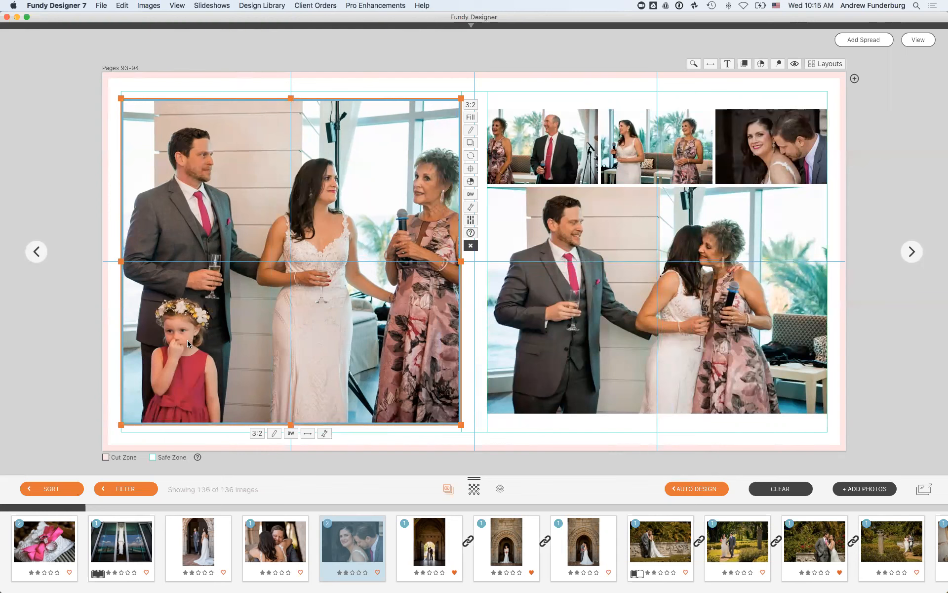
{"action": "left_click", "coordinate": [308, 433]}
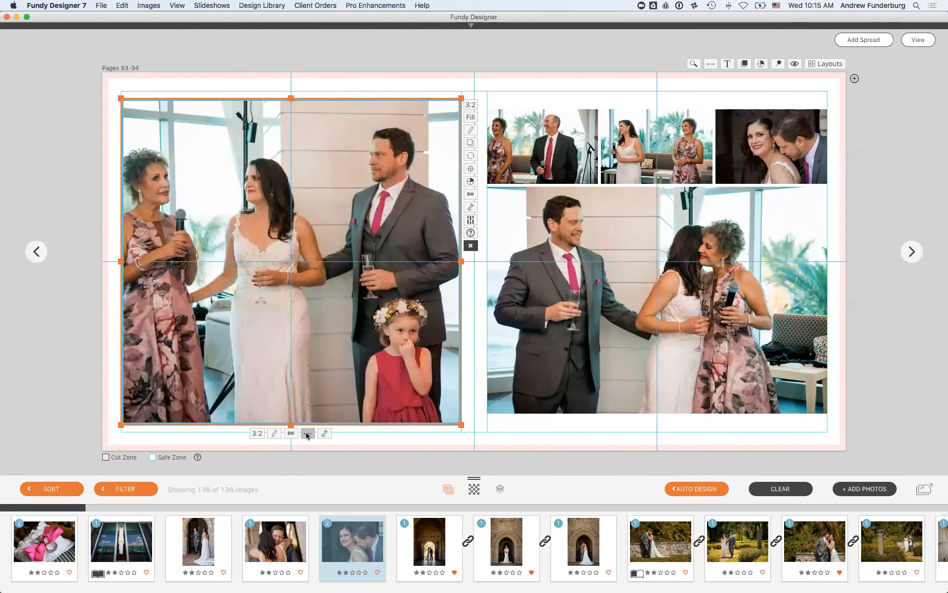
{"action": "left_click", "coordinate": [307, 434]}
{"action": "left_click", "coordinate": [308, 434]}
{"action": "left_click", "coordinate": [307, 434]}
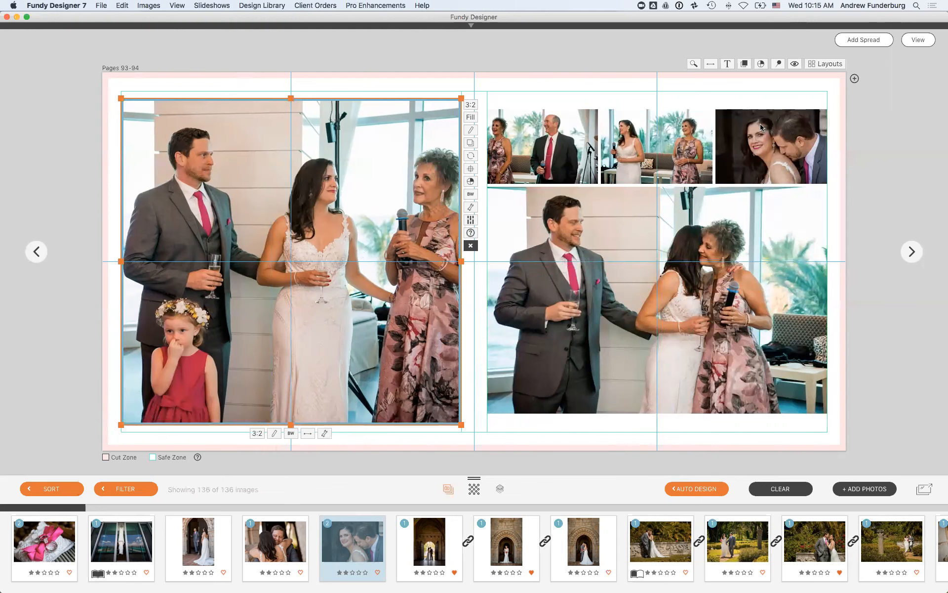
- Go back to the album overview, open the spread on pages 83-84, and flip its design horizontally
{"action": "left_click", "coordinate": [930, 41]}
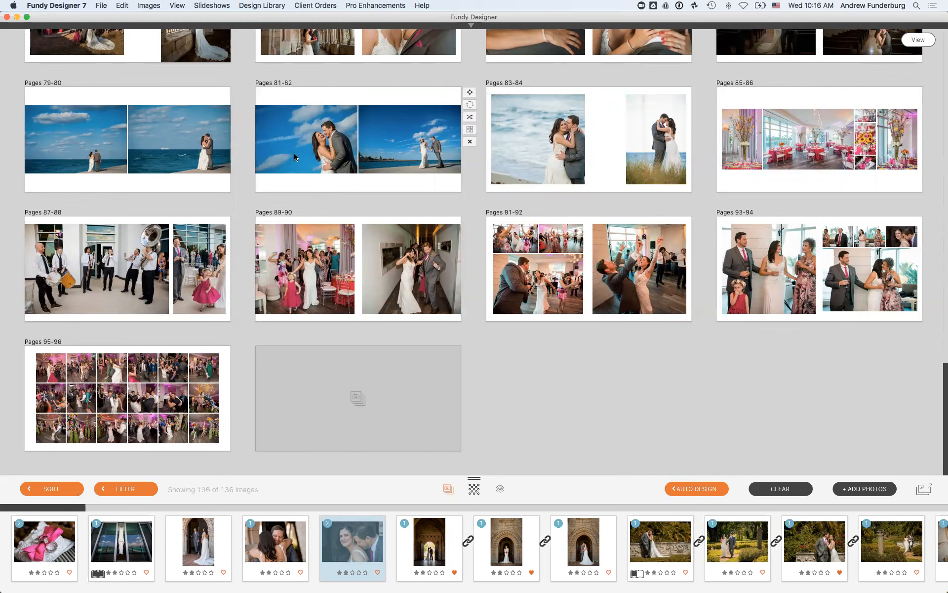
{"action": "left_click", "coordinate": [557, 162]}
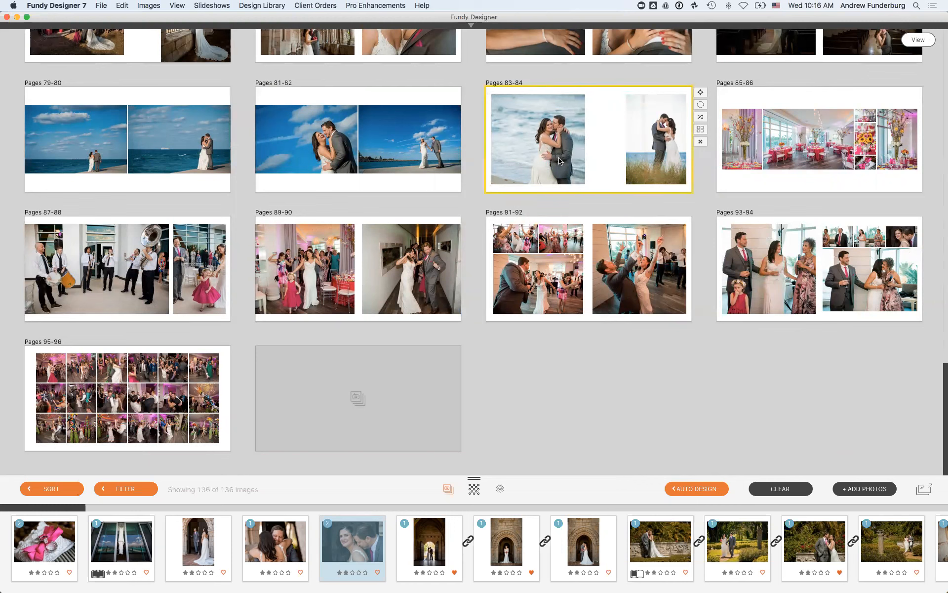
{"action": "left_click", "coordinate": [619, 157]}
{"action": "double_click", "coordinate": [580, 134]}
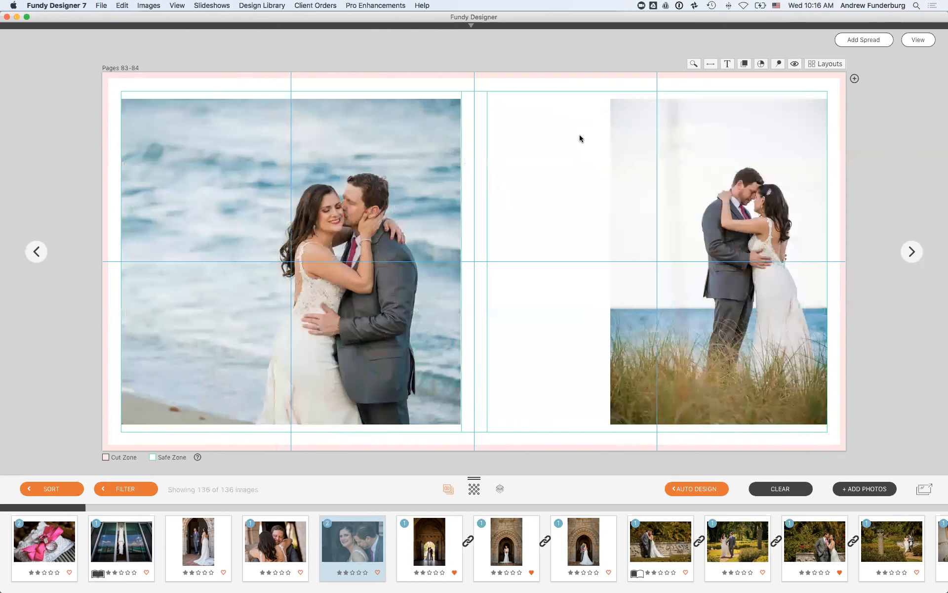
{"action": "left_click", "coordinate": [709, 65]}
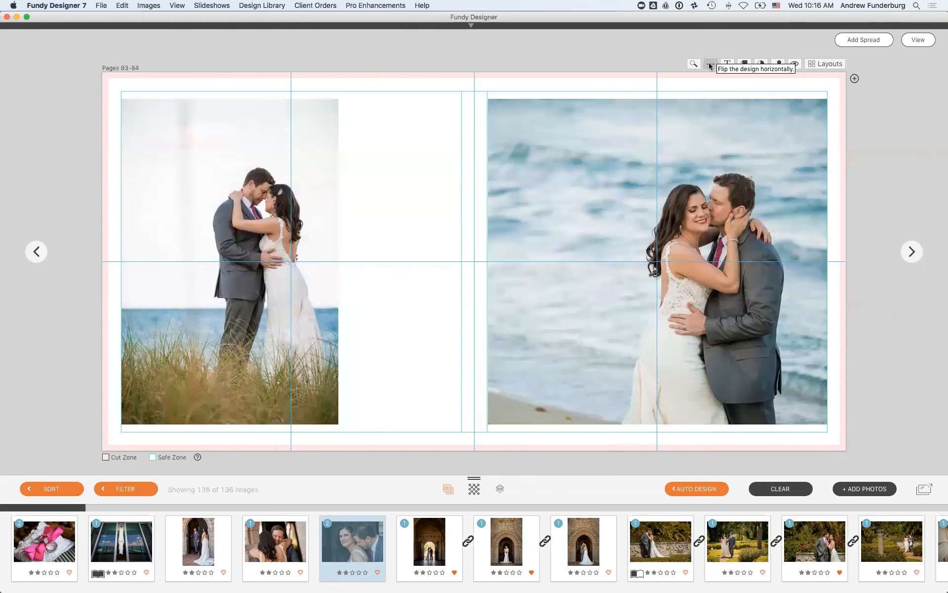
- Try flipping the ocean kiss photo horizontally, and flip the photo of the couple in the beach grass horizontally
{"action": "left_click", "coordinate": [658, 265]}
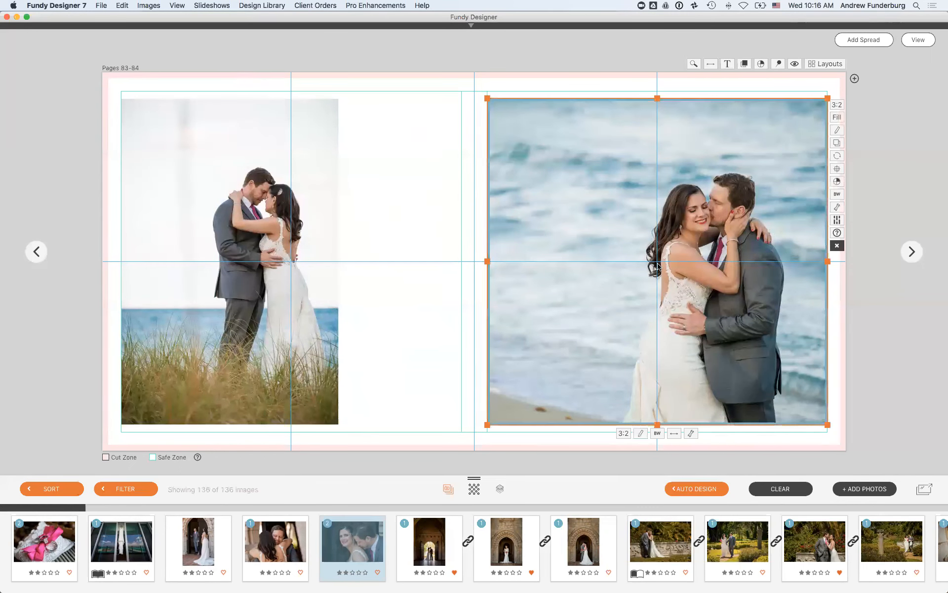
{"action": "left_click", "coordinate": [673, 434]}
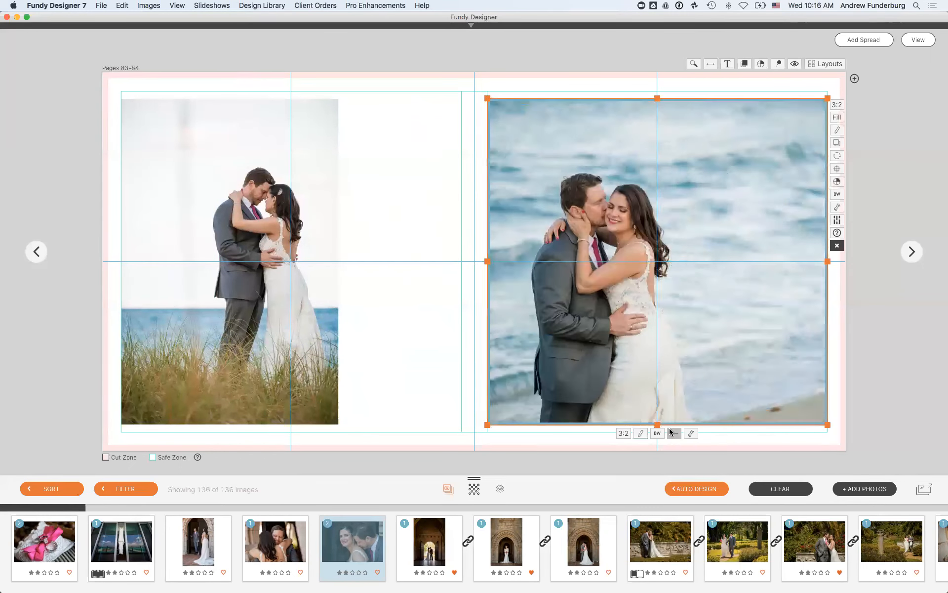
{"action": "left_click_drag", "start_coordinate": [642, 289], "coordinate": [650, 425]}
{"action": "left_click", "coordinate": [671, 433]}
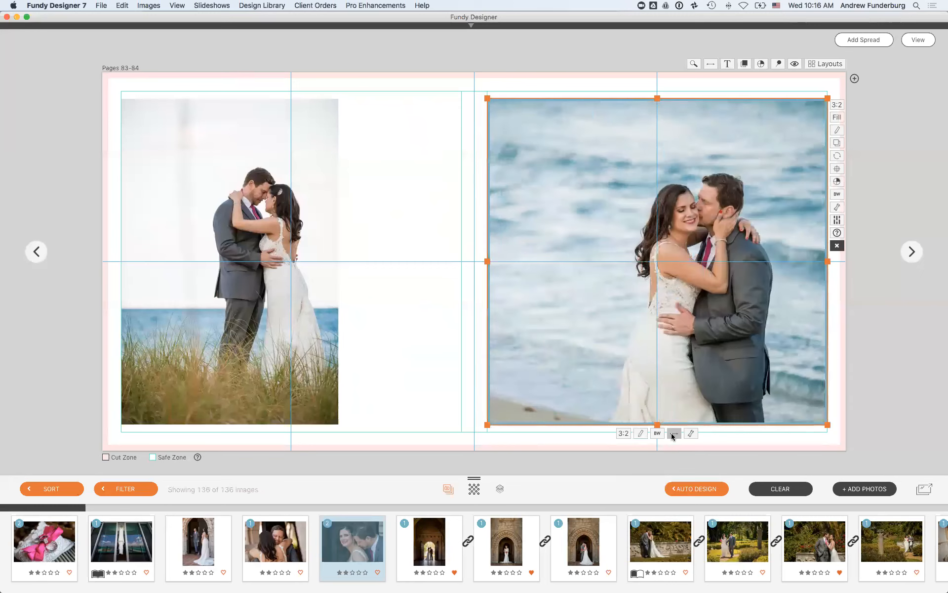
{"action": "left_click", "coordinate": [225, 308]}
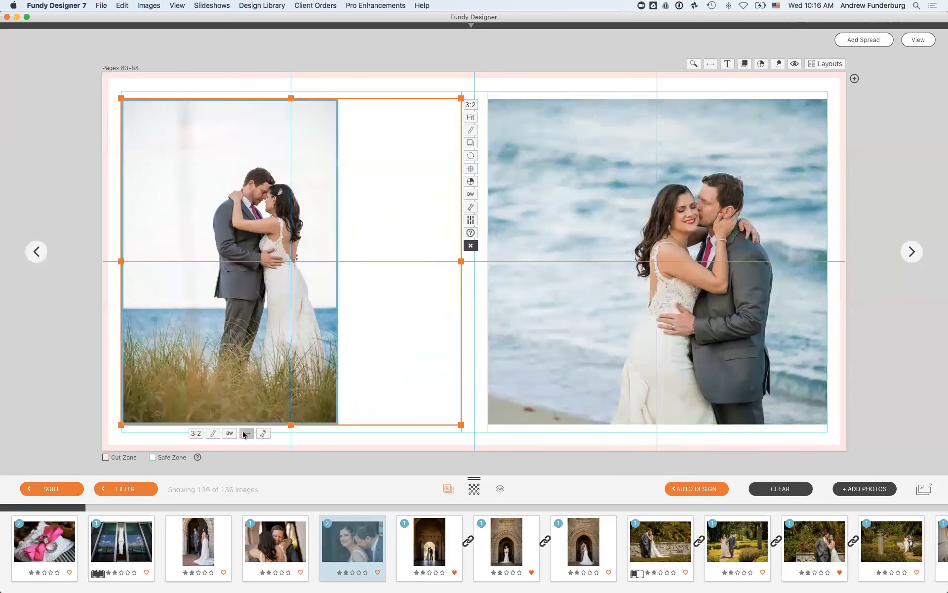
{"action": "left_click", "coordinate": [246, 433]}
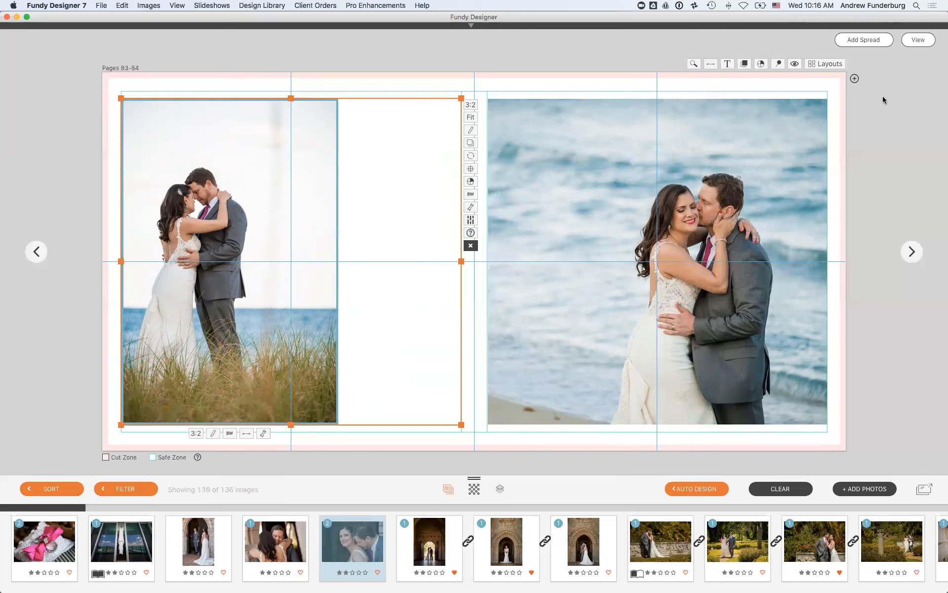
- Open the dance spread on pages 95-96, and try its photo group at a 3:2 ratio before returning it to 1:1
{"action": "left_click", "coordinate": [839, 45]}
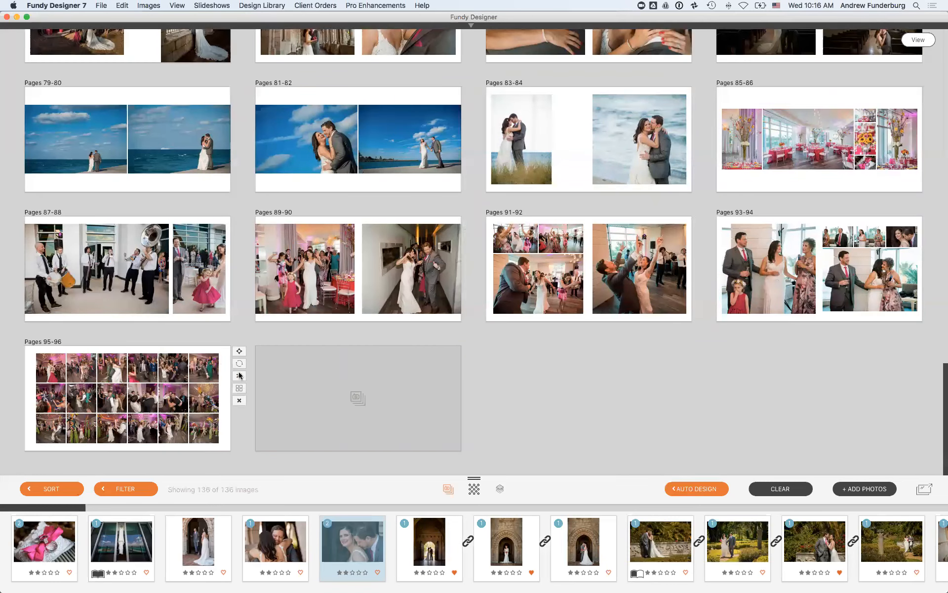
{"action": "double_click", "coordinate": [195, 400]}
{"action": "left_click", "coordinate": [486, 292]}
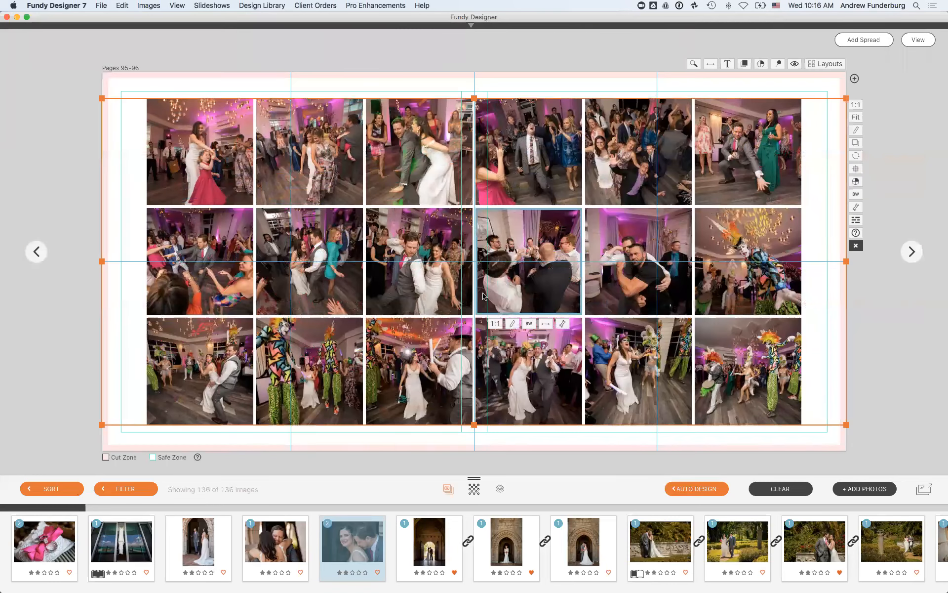
{"action": "left_click", "coordinate": [855, 105]}
{"action": "left_click", "coordinate": [835, 112]}
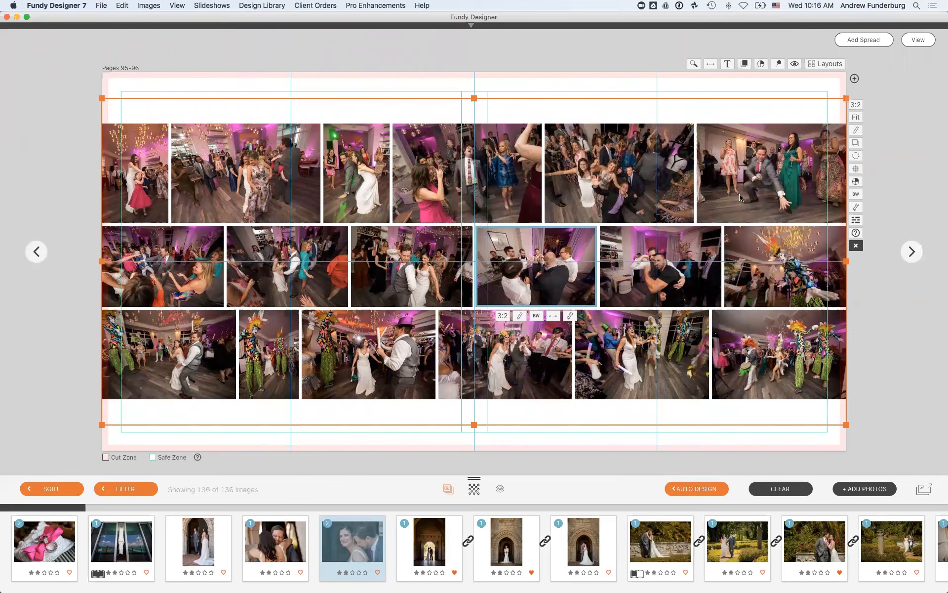
{"action": "left_click", "coordinate": [855, 105]}
{"action": "left_click", "coordinate": [820, 120]}
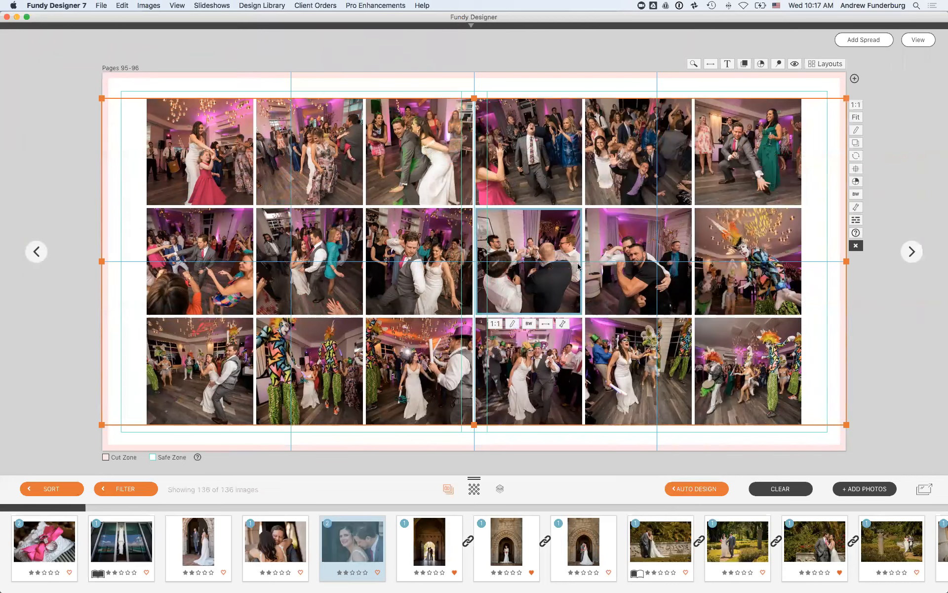
- Shift the photo of the crouching man and green-dressed woman within its square frame, and reorganize the dance group into columns
{"action": "left_click", "coordinate": [740, 155]}
{"action": "left_click_drag", "start_coordinate": [739, 149], "coordinate": [720, 167]}
{"action": "left_click", "coordinate": [720, 167]}
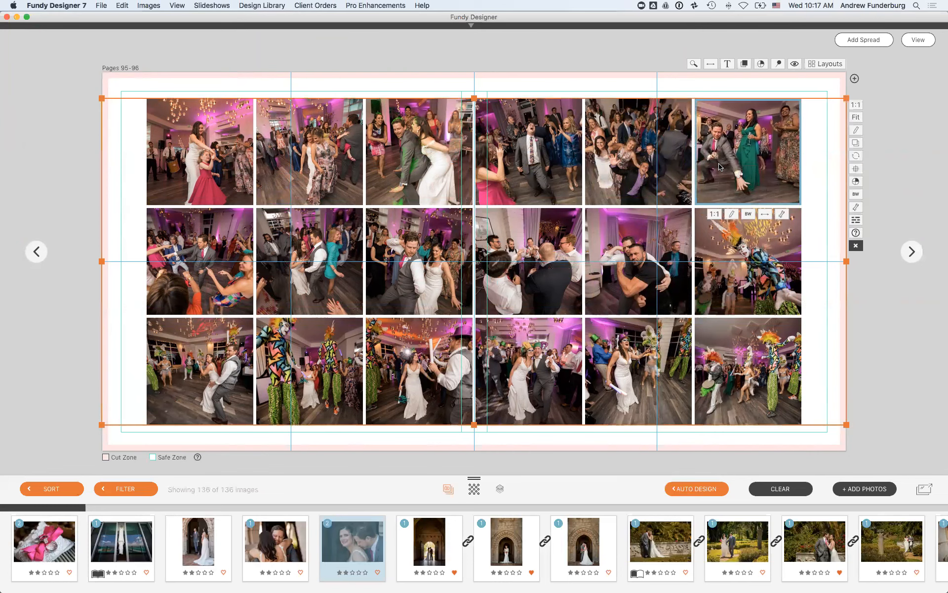
{"action": "left_click", "coordinate": [856, 220]}
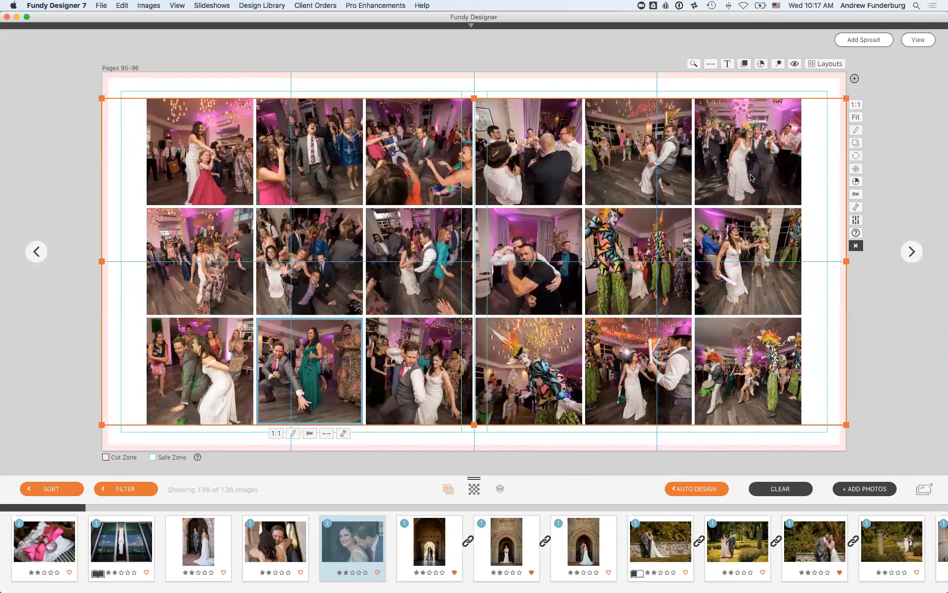
- Swap the last two middle-row dance photos, and move the last top-row photo into the neighbouring column as a four-photo stack
{"action": "left_click_drag", "start_coordinate": [648, 262], "coordinate": [732, 257]}
{"action": "left_click", "coordinate": [743, 169]}
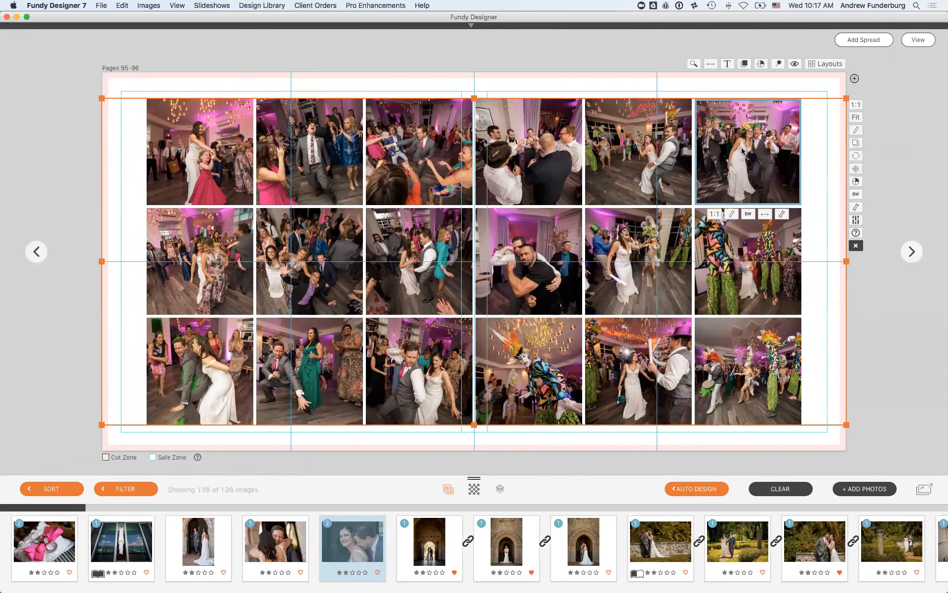
{"action": "left_click_drag", "start_coordinate": [749, 145], "coordinate": [651, 214]}
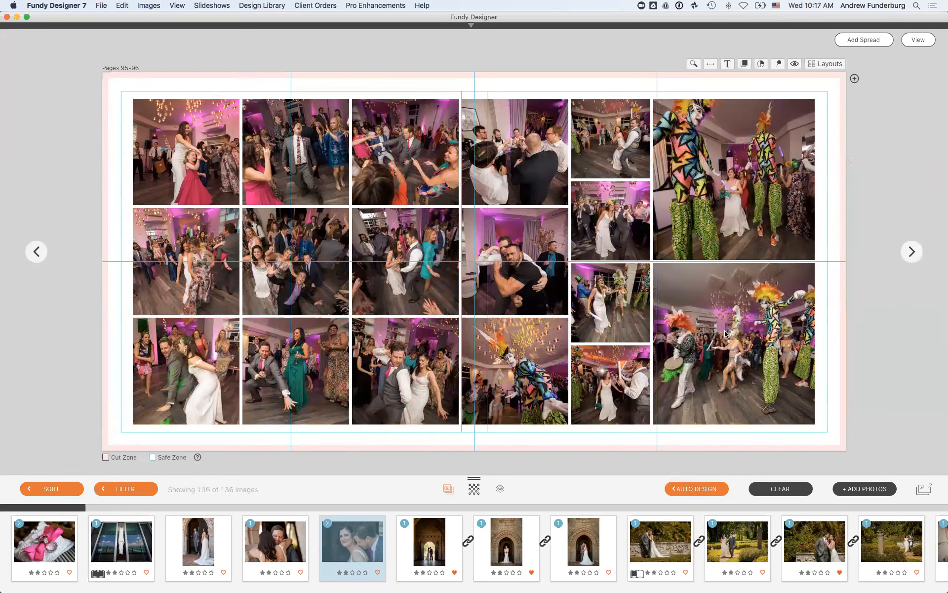
- Mirror the arrangement at the opposite end with two large photos beside a four-photo column, and pin the layout to My Designs
{"action": "left_click", "coordinate": [721, 198]}
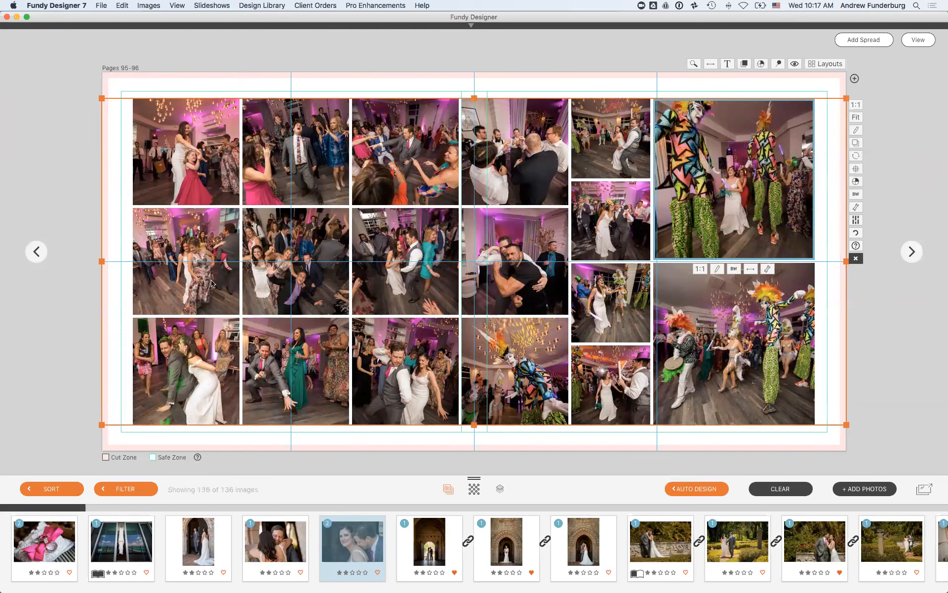
{"action": "left_click_drag", "start_coordinate": [289, 368], "coordinate": [193, 252]}
{"action": "left_click_drag", "start_coordinate": [186, 148], "coordinate": [299, 206]}
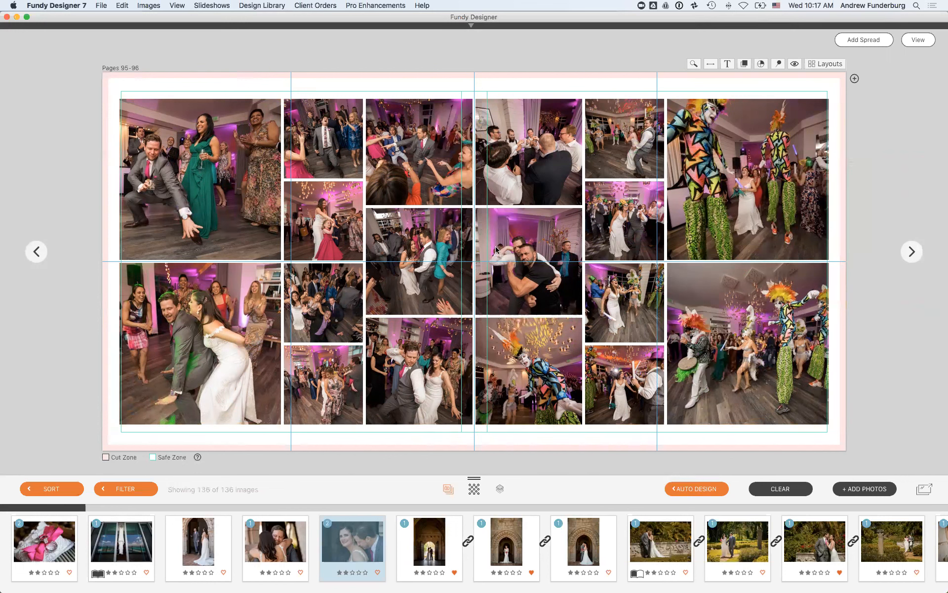
{"action": "left_click", "coordinate": [778, 64]}
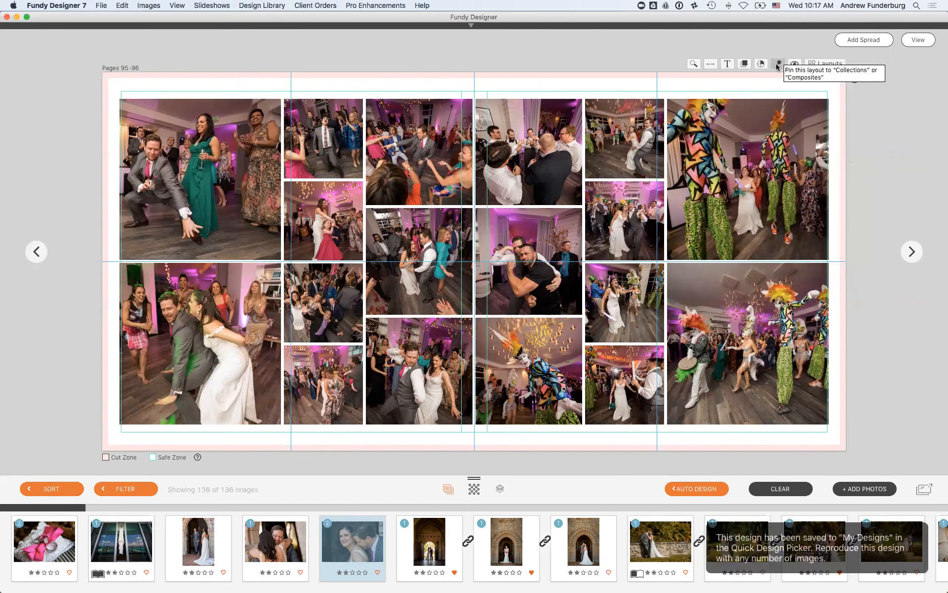
- Shrink the dance photo group, and try the album layout with one large photo facing five rows of small ones
{"action": "left_click", "coordinate": [680, 244]}
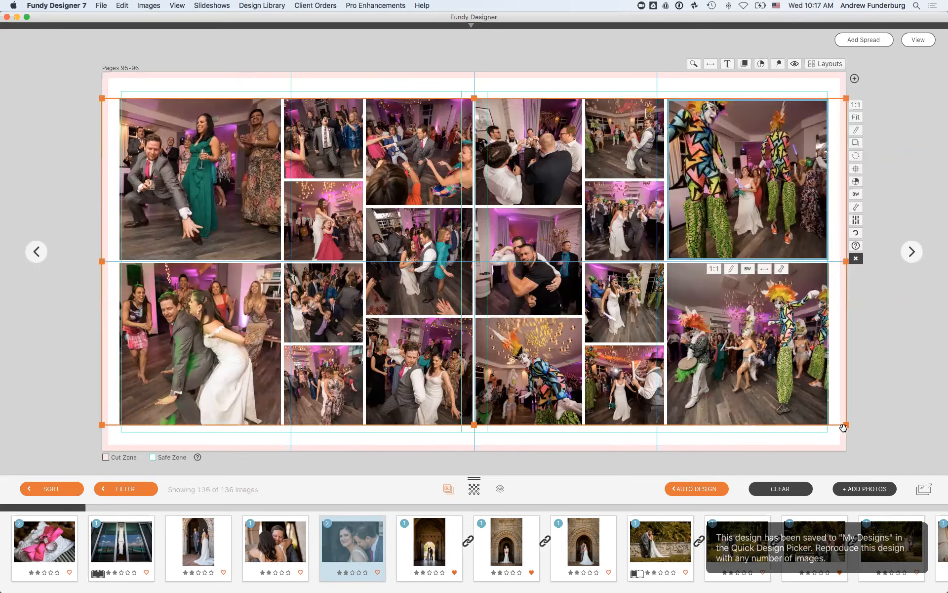
{"action": "left_click_drag", "start_coordinate": [844, 423], "coordinate": [498, 181]}
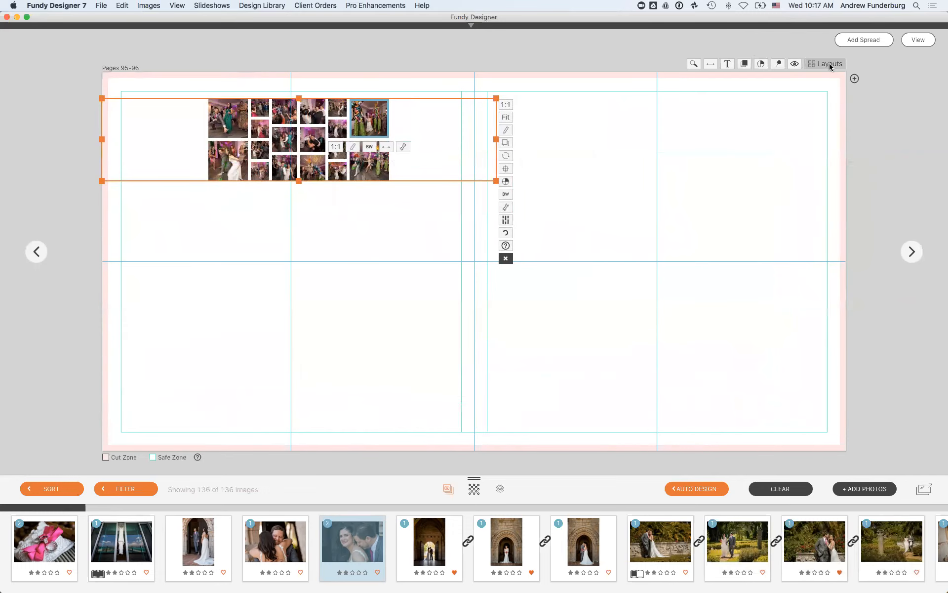
{"action": "left_click", "coordinate": [828, 64]}
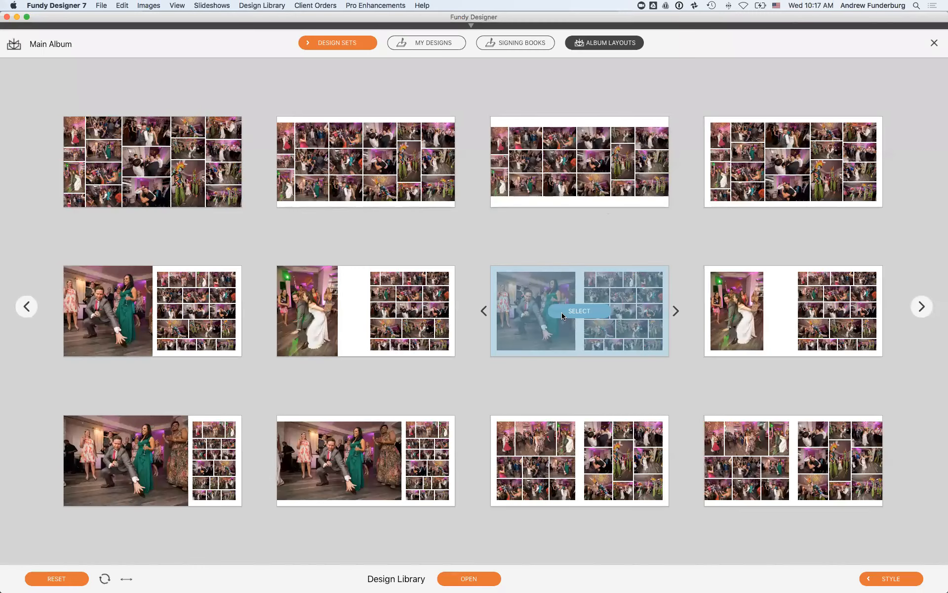
{"action": "left_click", "coordinate": [563, 318]}
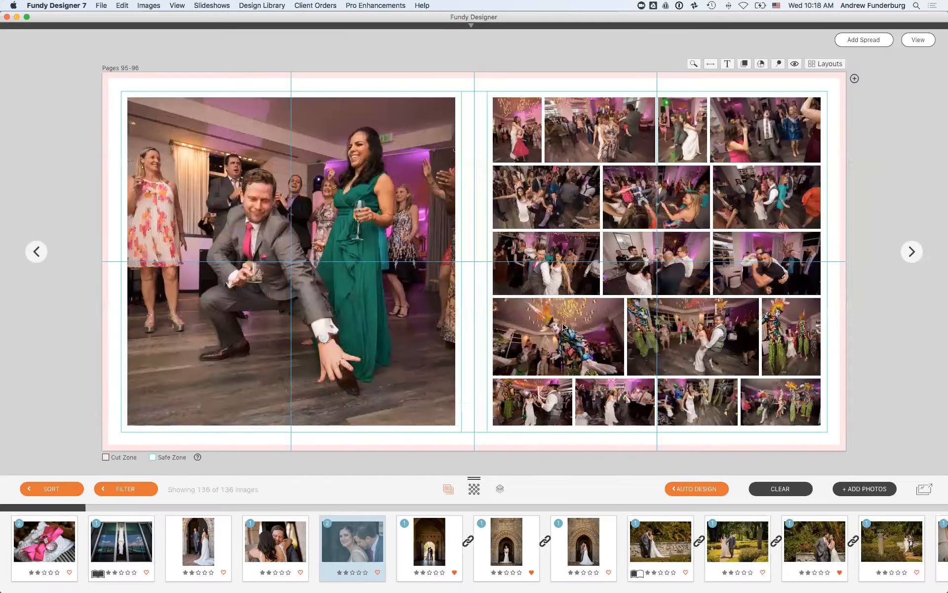
- Apply the pinned dance layout from My Designs to the spread on pages 95-96
{"action": "left_click", "coordinate": [817, 63]}
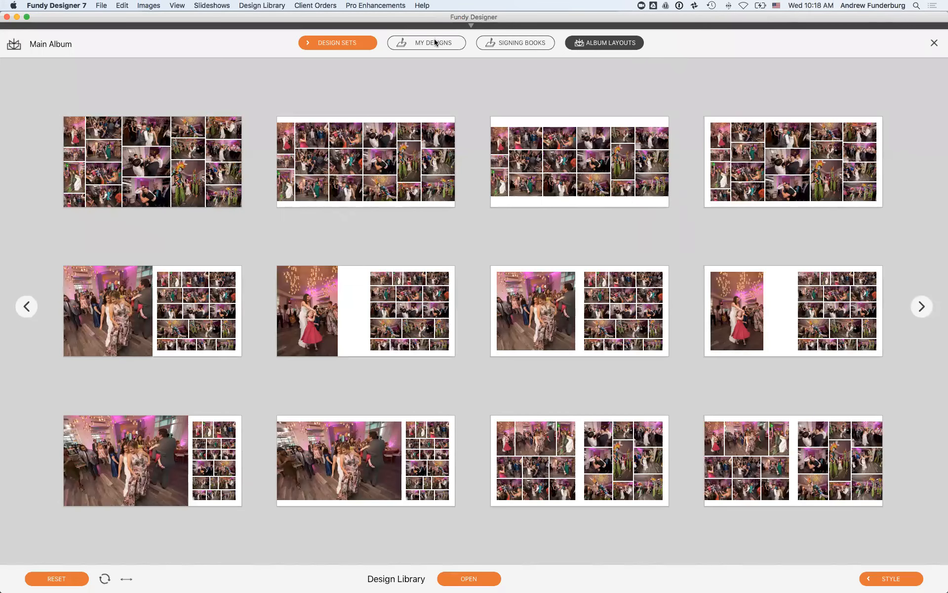
{"action": "left_click", "coordinate": [440, 42]}
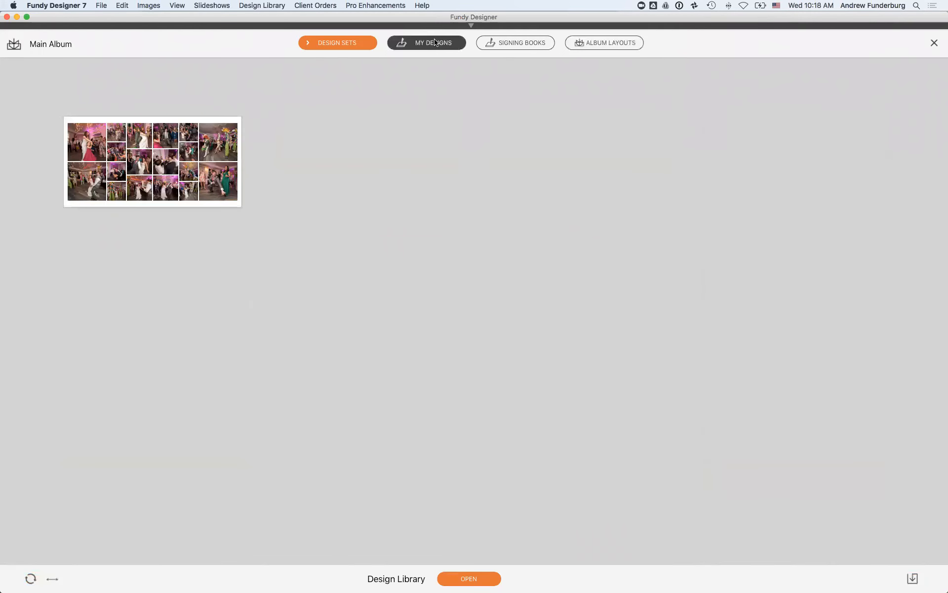
{"action": "left_click", "coordinate": [159, 163]}
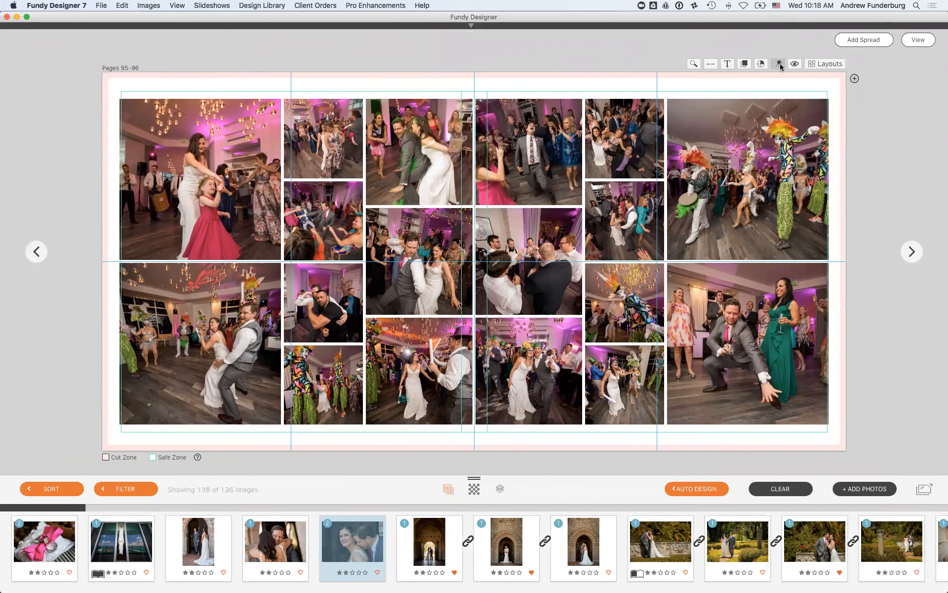
- Reveal the album header and examine the available export options
{"action": "left_click", "coordinate": [472, 25]}
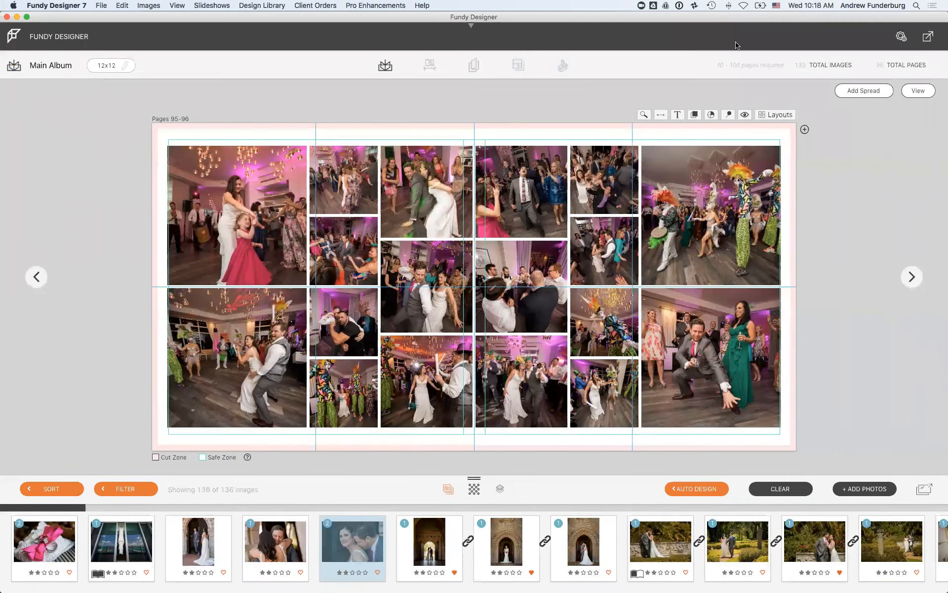
{"action": "left_click", "coordinate": [929, 37]}
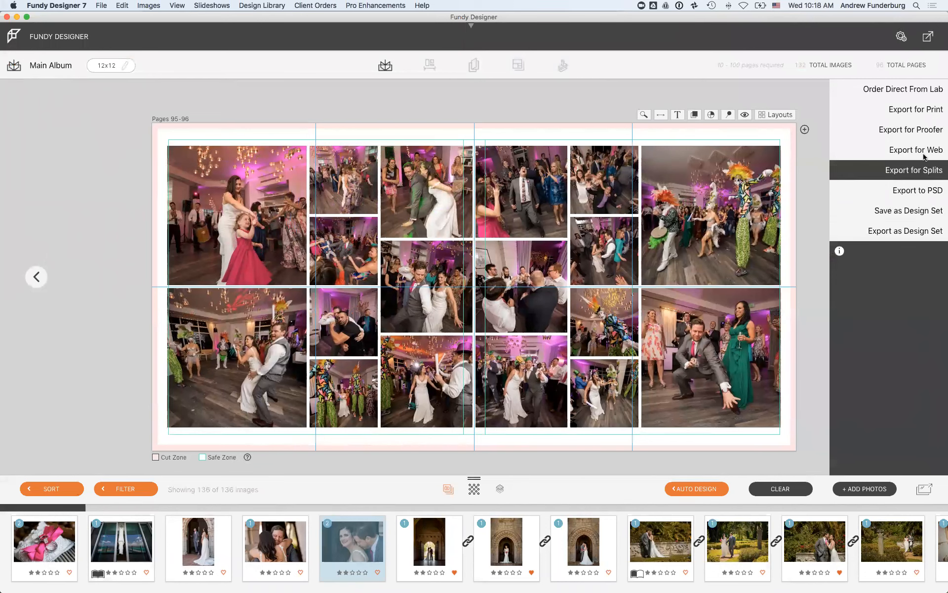
{"action": "left_click", "coordinate": [930, 39]}
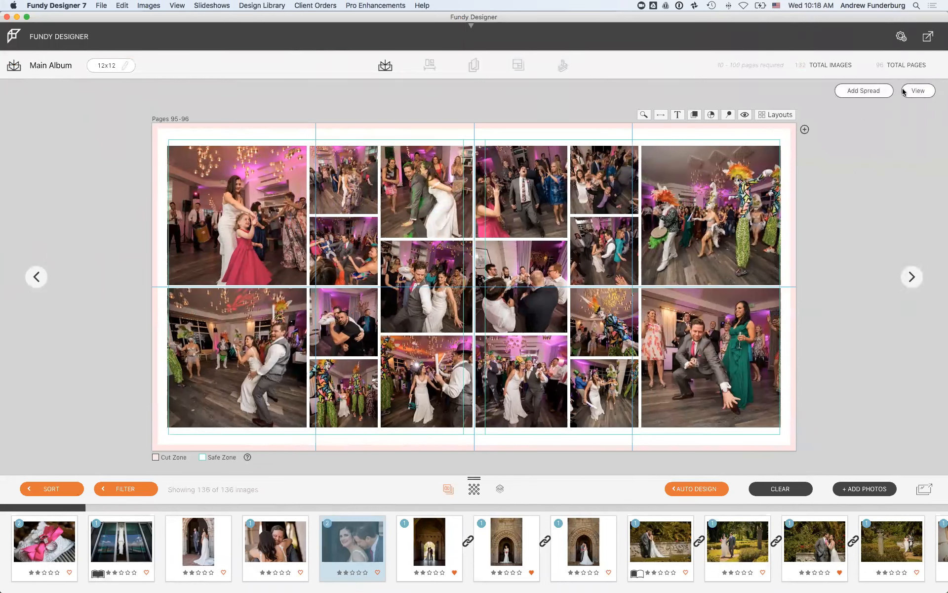
- Return to the album overview, look back over the earlier spreads, and start saving the album as a design set
{"action": "left_click", "coordinate": [919, 91]}
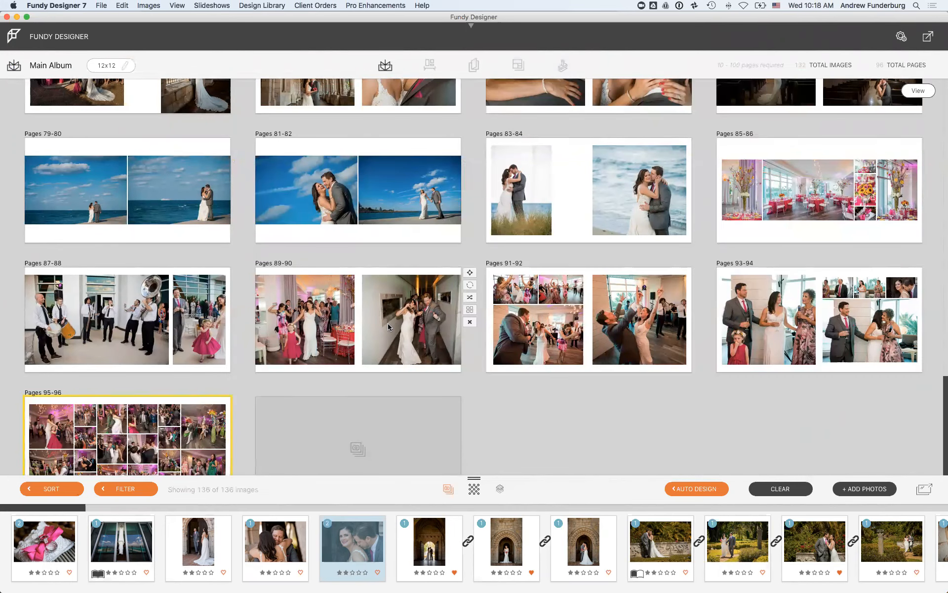
{"action": "scroll", "coordinate": [388, 326], "scroll_direction": "up", "scroll_amount": 2}
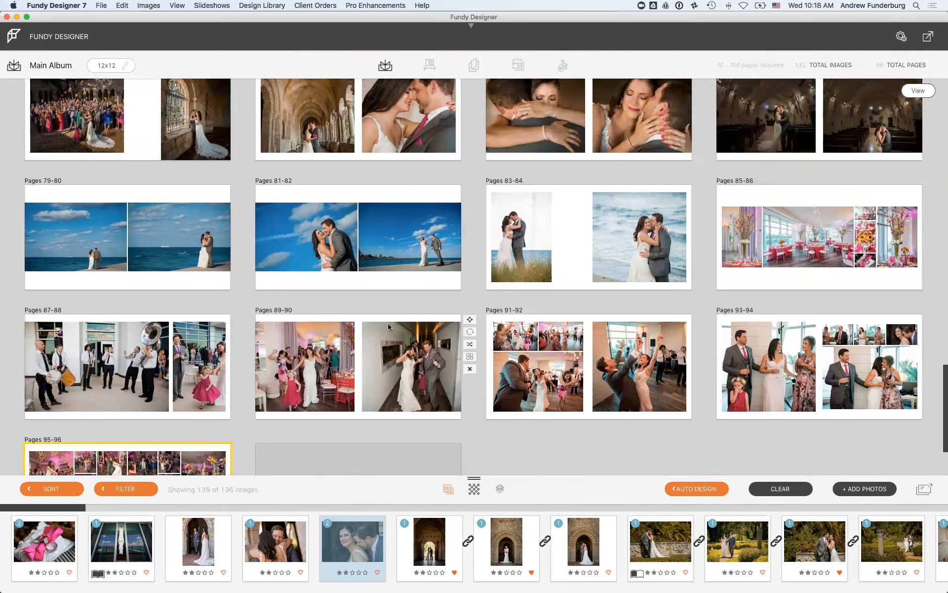
{"action": "scroll", "coordinate": [388, 326], "scroll_direction": "up", "scroll_amount": 20}
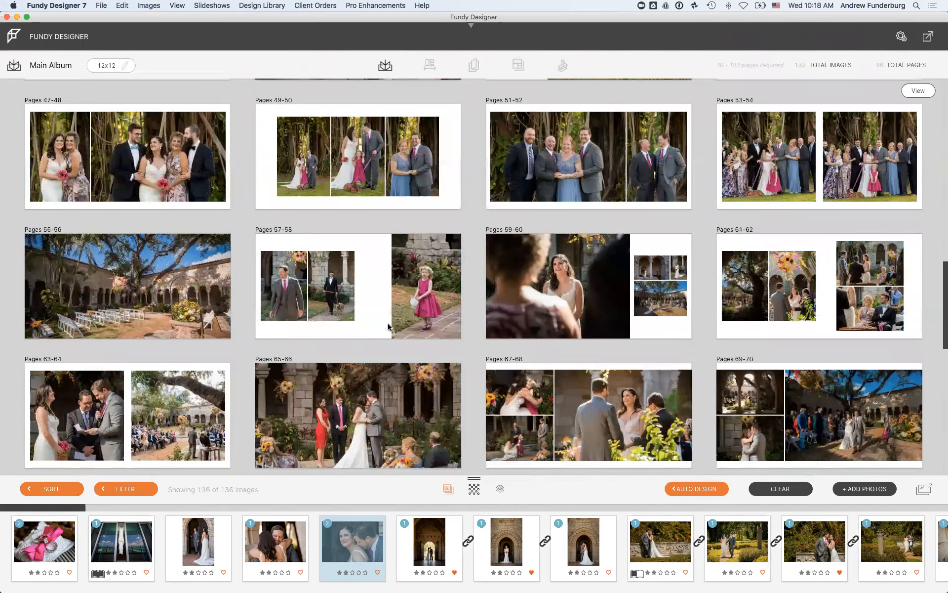
{"action": "scroll", "coordinate": [388, 326], "scroll_direction": "up", "scroll_amount": 5}
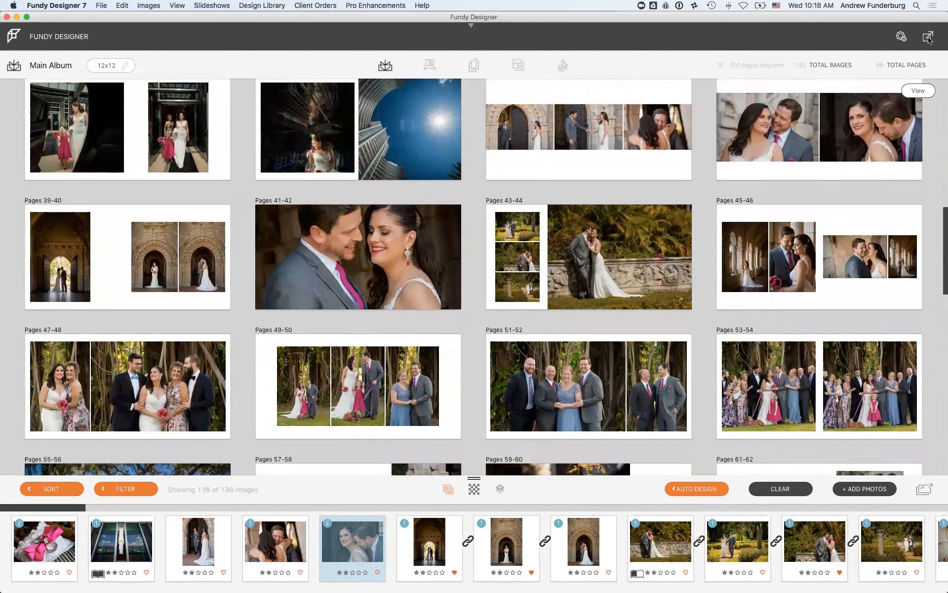
{"action": "left_click", "coordinate": [928, 37]}
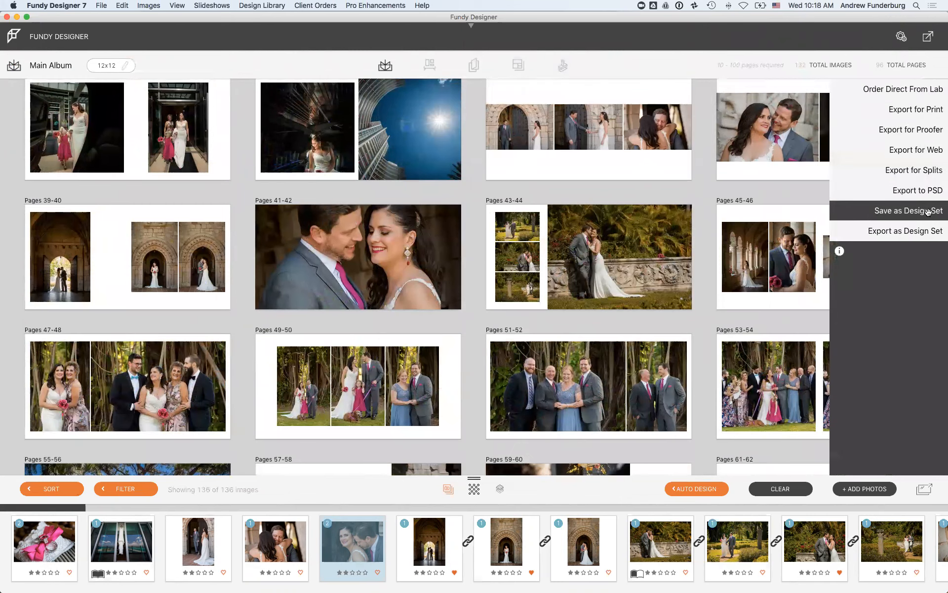
{"action": "left_click", "coordinate": [929, 211]}
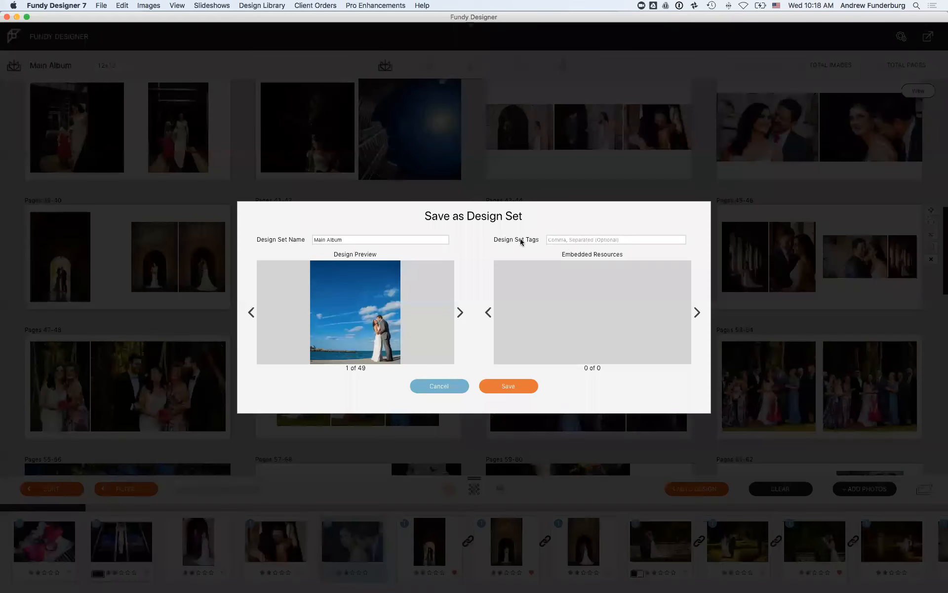
- Name the design set "Munoz Photography Album Set" and tag it "Wedding"
{"action": "triple_click", "coordinate": [352, 239]}
{"action": "type", "text": "Munoz Photography A;lb"}
{"action": "key", "text": "BackSpace"}
{"action": "key", "text": "BackSpace"}
{"action": "key", "text": "BackSpace"}
{"action": "type", "text": "lbum Set"}
{"action": "left_click", "coordinate": [567, 235]}
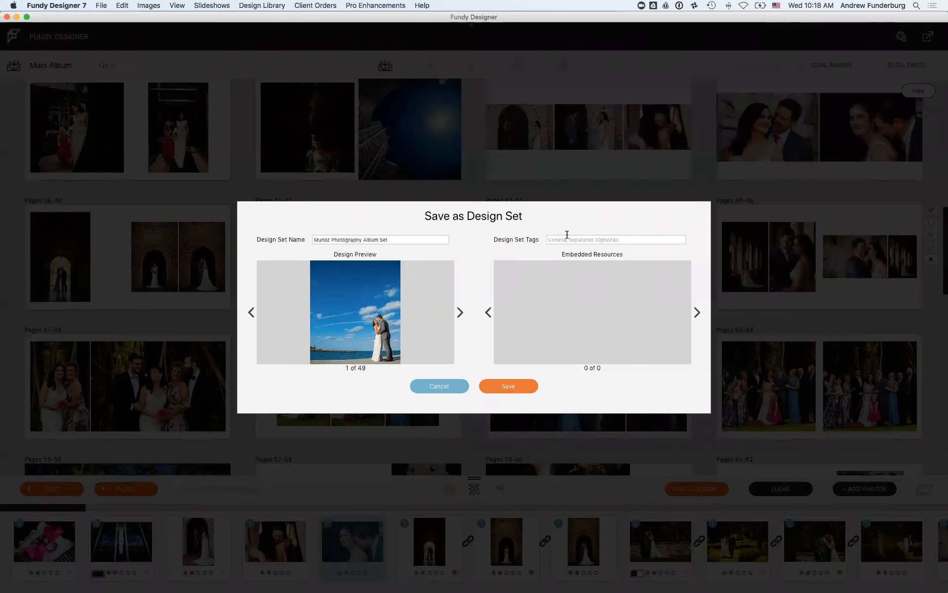
{"action": "type", "text": "Wedding"}
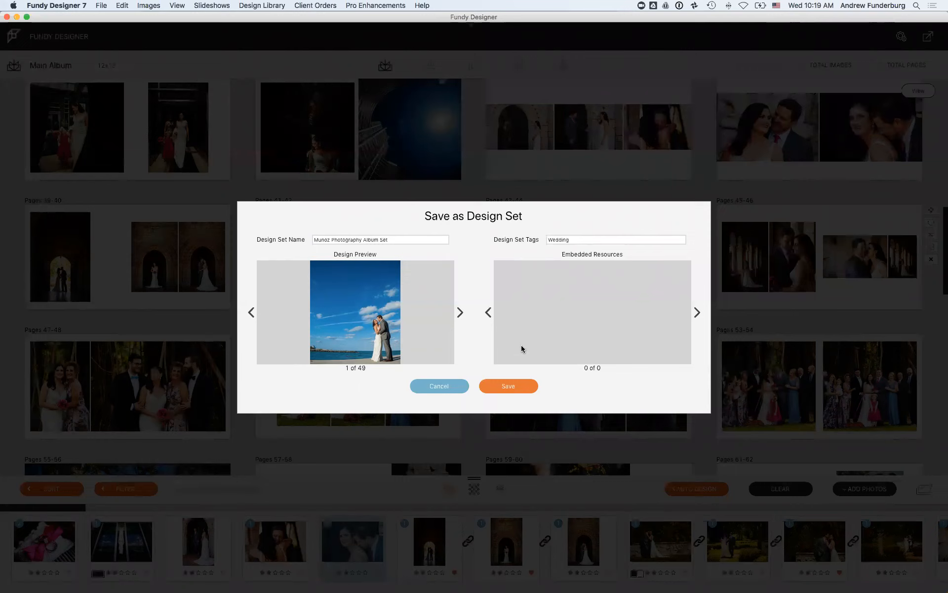
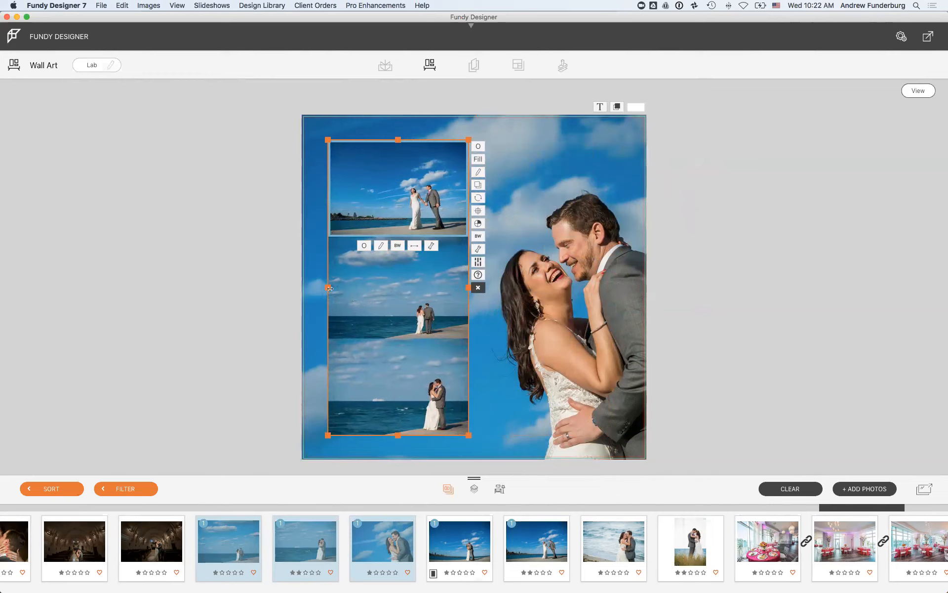
- Set the stacked ocean photo group on the wall art print to a 1:1 ratio, and switch the group to Fit
{"action": "left_click", "coordinate": [477, 147]}
{"action": "left_click", "coordinate": [445, 177]}
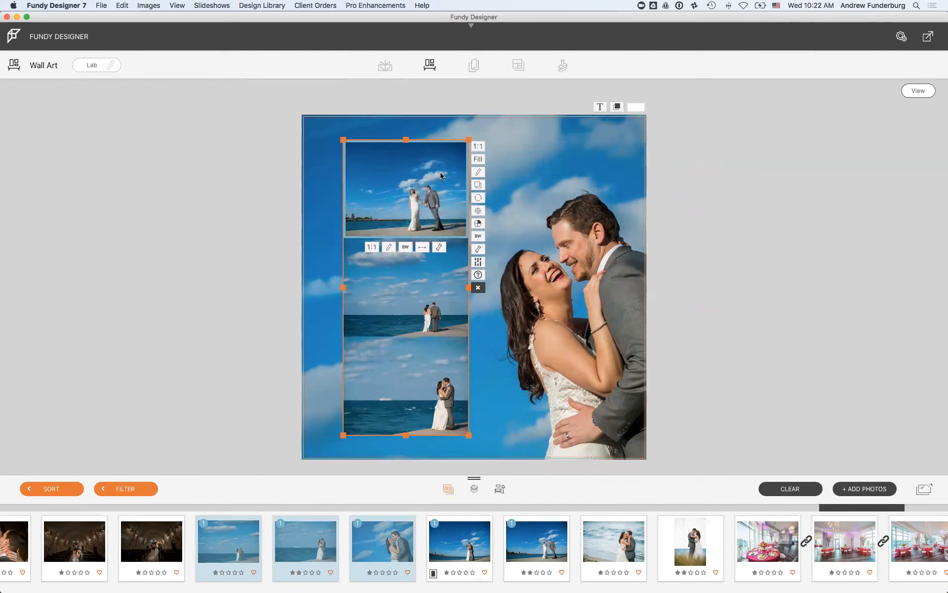
{"action": "left_click", "coordinate": [478, 160]}
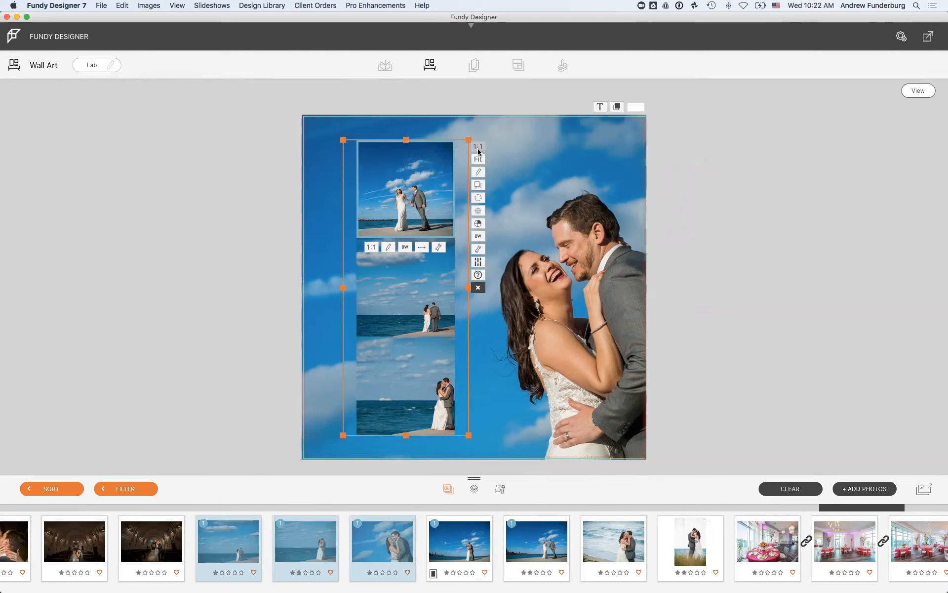
- Set the stacked photos' spacing to 16, and give them a white stroke of 5
{"action": "left_click", "coordinate": [478, 249]}
{"action": "left_click_drag", "start_coordinate": [361, 267], "coordinate": [372, 267]}
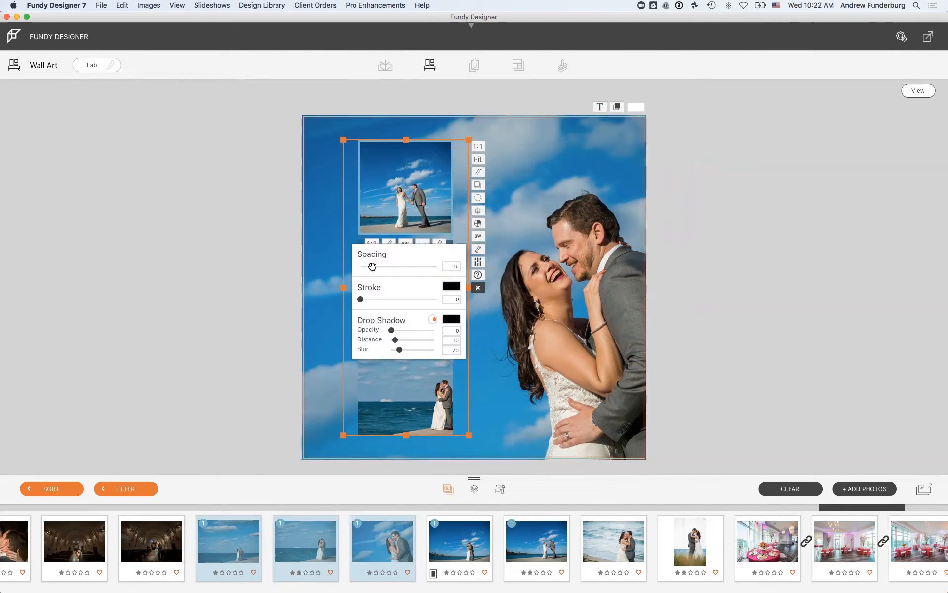
{"action": "left_click", "coordinate": [452, 286]}
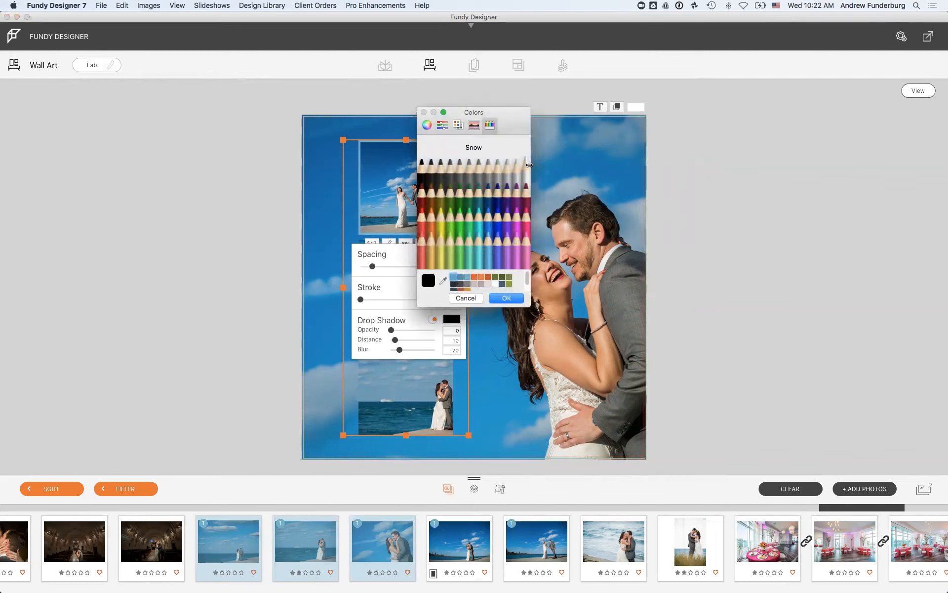
{"action": "left_click", "coordinate": [525, 166]}
{"action": "left_click", "coordinate": [507, 298]}
{"action": "left_click_drag", "start_coordinate": [363, 300], "coordinate": [365, 300]}
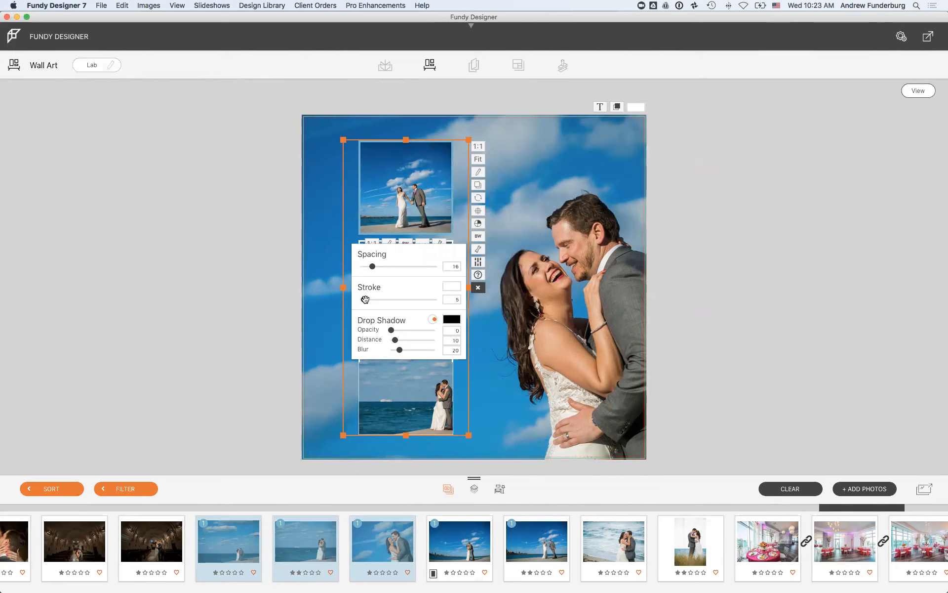
{"action": "left_click", "coordinate": [697, 282]}
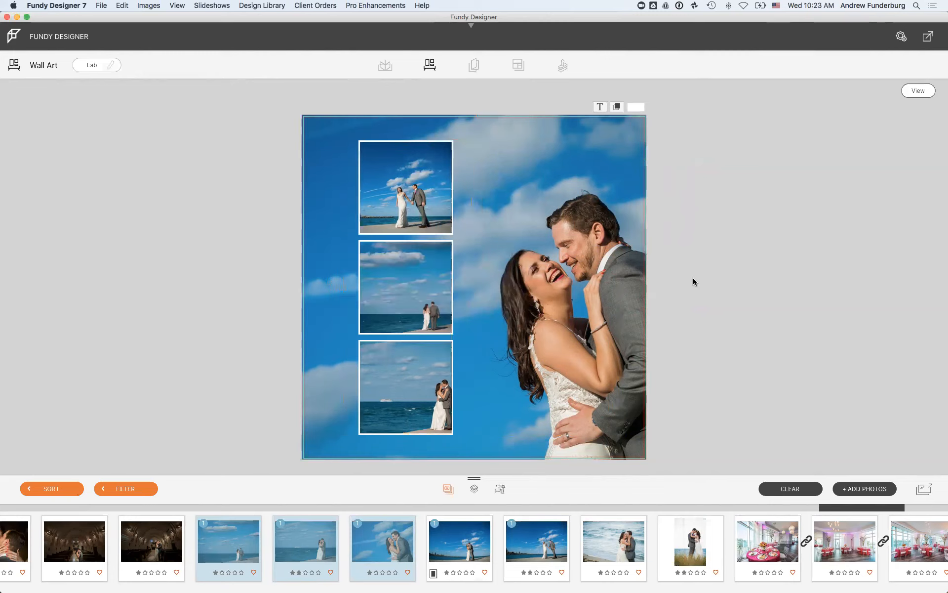
- Move the stacked photo group and the background photo of the laughing couple further left, and return to the room view
{"action": "left_click", "coordinate": [395, 312]}
{"action": "left_click_drag", "start_coordinate": [432, 141], "coordinate": [408, 142]}
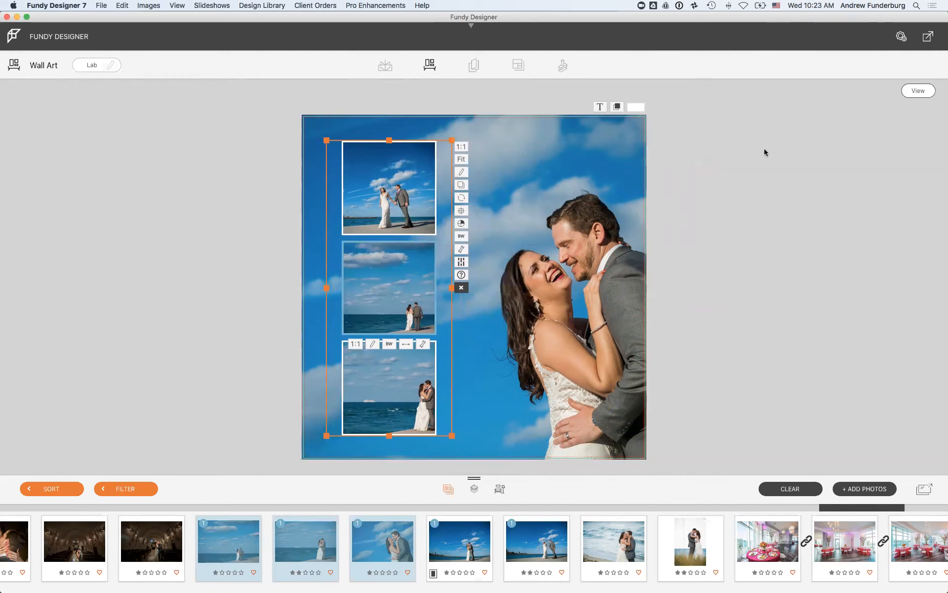
{"action": "left_click", "coordinate": [574, 344]}
{"action": "left_click_drag", "start_coordinate": [574, 344], "coordinate": [553, 346]}
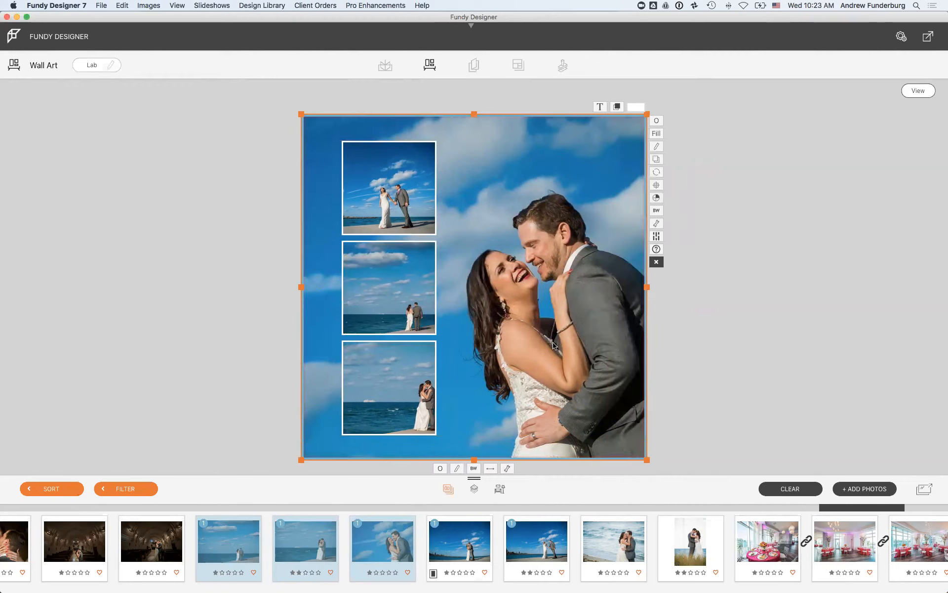
{"action": "left_click", "coordinate": [773, 353]}
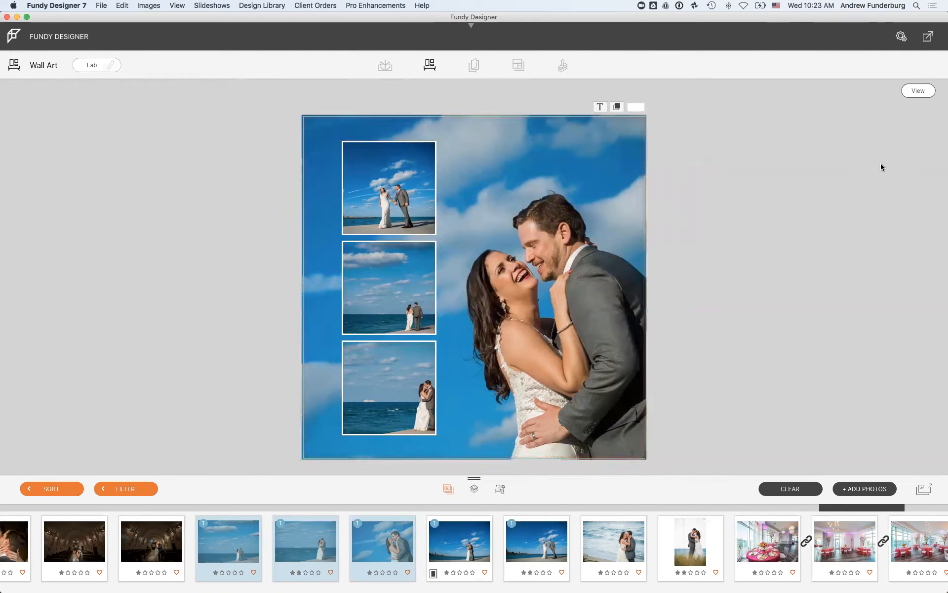
{"action": "left_click", "coordinate": [918, 91]}
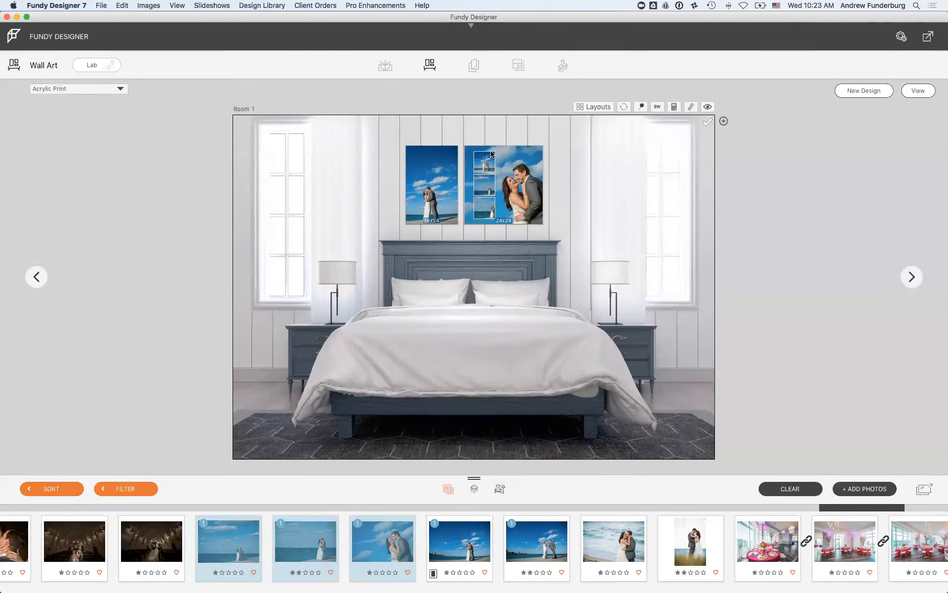
- Reopen the 24x24 print, narrow the stacked group's frame to the width of its photos, and nudge the group left
{"action": "double_click", "coordinate": [522, 198]}
{"action": "left_click", "coordinate": [420, 330]}
{"action": "left_click_drag", "start_coordinate": [453, 290], "coordinate": [421, 336]}
{"action": "key", "text": "Left"}
{"action": "key", "text": "Left"}
{"action": "key", "text": "Left"}
{"action": "key", "text": "Left"}
{"action": "key", "text": "Left"}
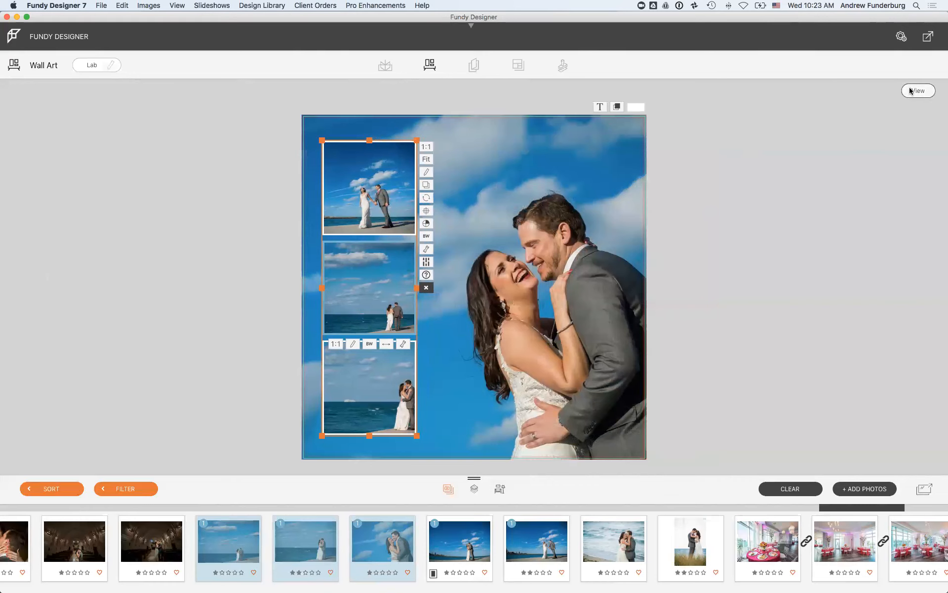
- In the 24x24 print, shift the couple left within the middle and lower stacked photos, and return to the room view
{"action": "left_click", "coordinate": [662, 311]}
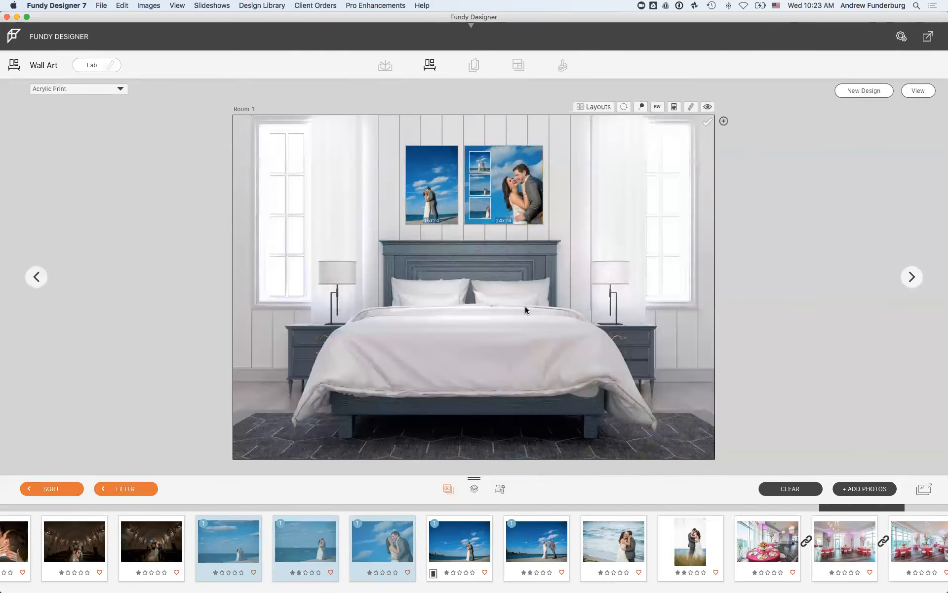
{"action": "double_click", "coordinate": [484, 213]}
{"action": "left_click_drag", "start_coordinate": [400, 382], "coordinate": [382, 382]}
{"action": "left_click_drag", "start_coordinate": [380, 300], "coordinate": [365, 301]}
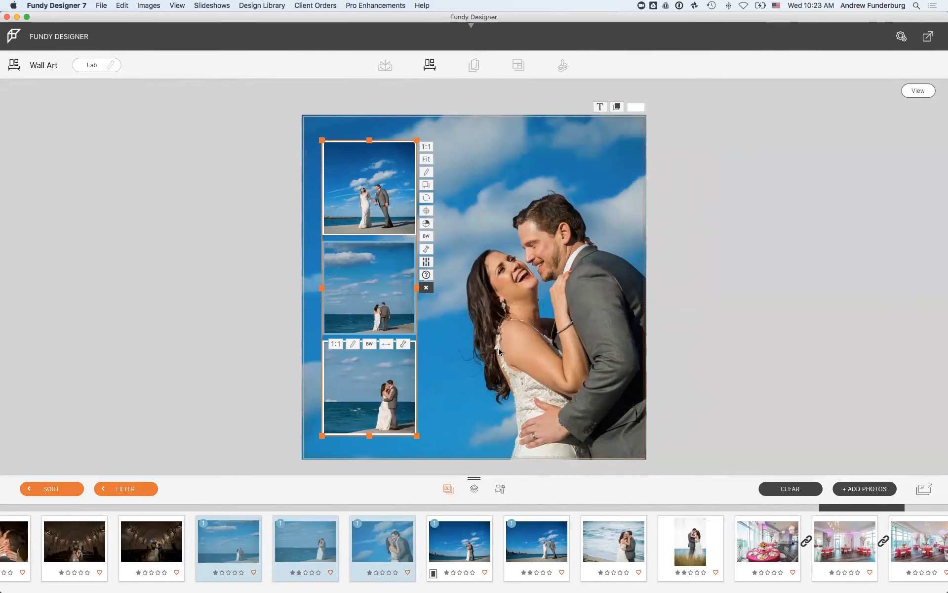
{"action": "left_click", "coordinate": [432, 296]}
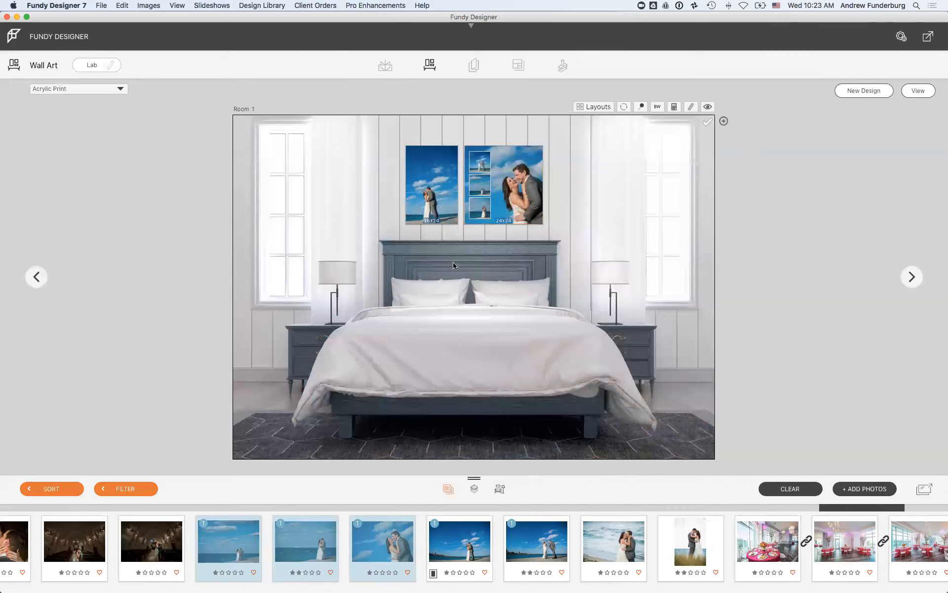
- Open the portrait ocean print beside the 24x24 and place the "Love" overlay in the sky above the couple
{"action": "left_click", "coordinate": [428, 178]}
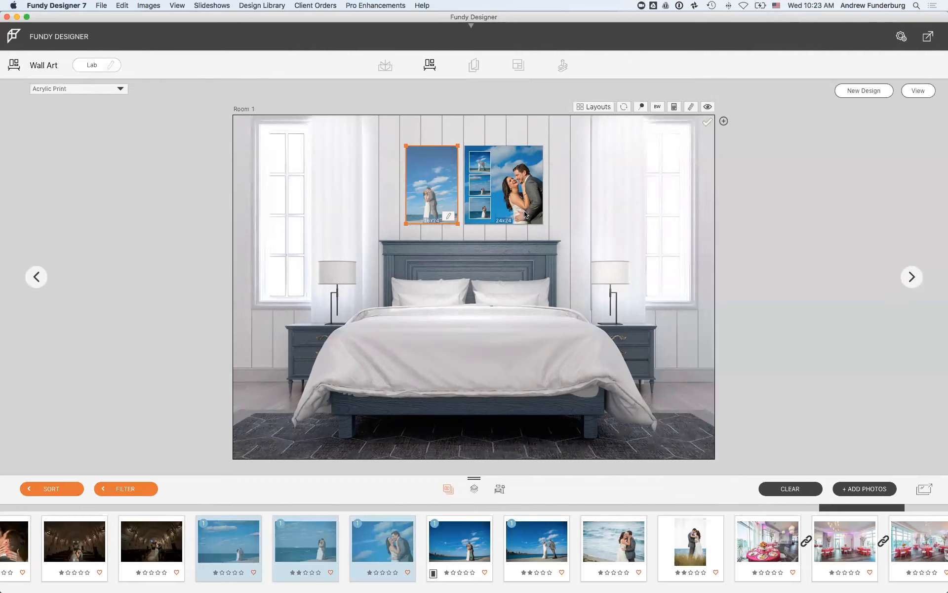
{"action": "left_click", "coordinate": [474, 489]}
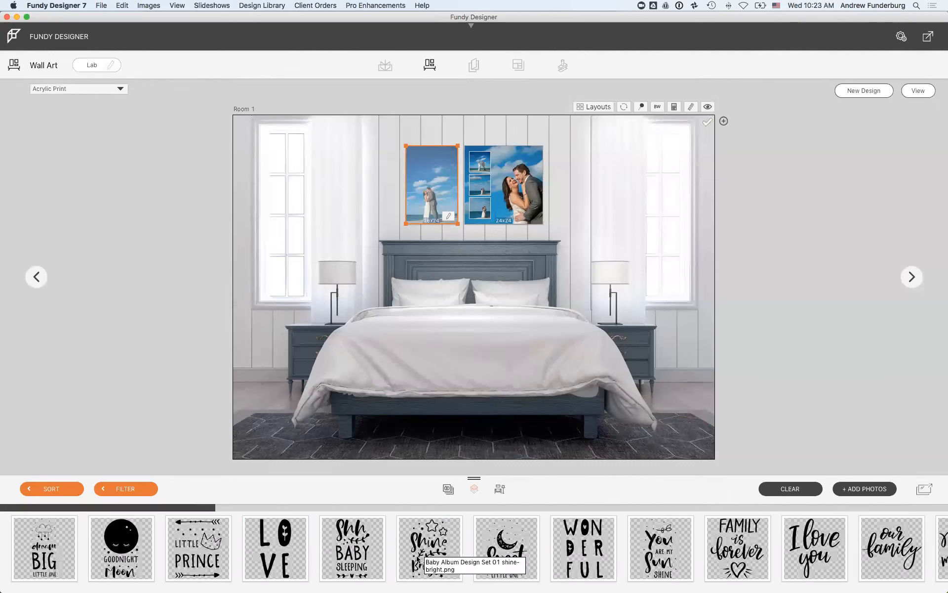
{"action": "left_click_drag", "start_coordinate": [212, 509], "coordinate": [767, 511]}
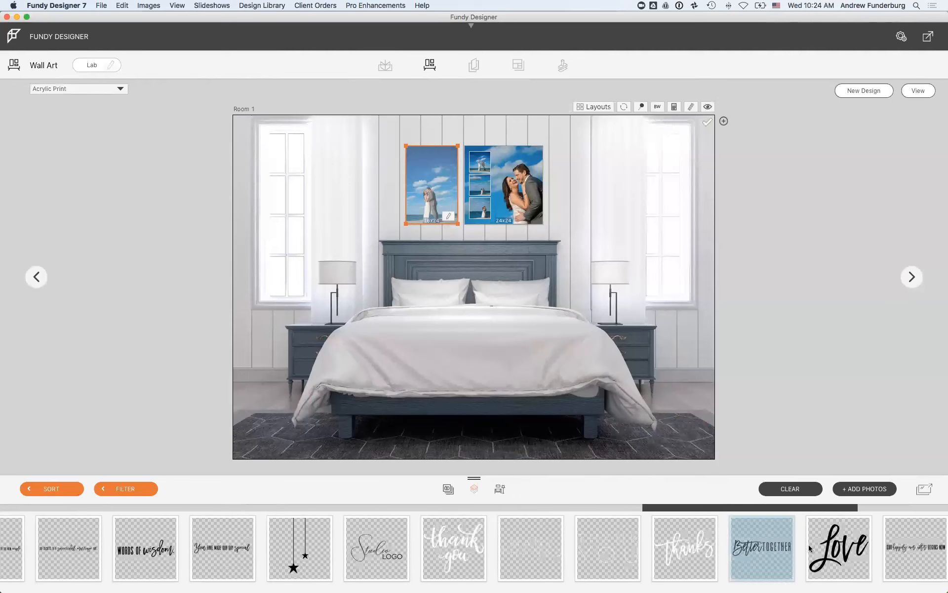
{"action": "left_click", "coordinate": [833, 544]}
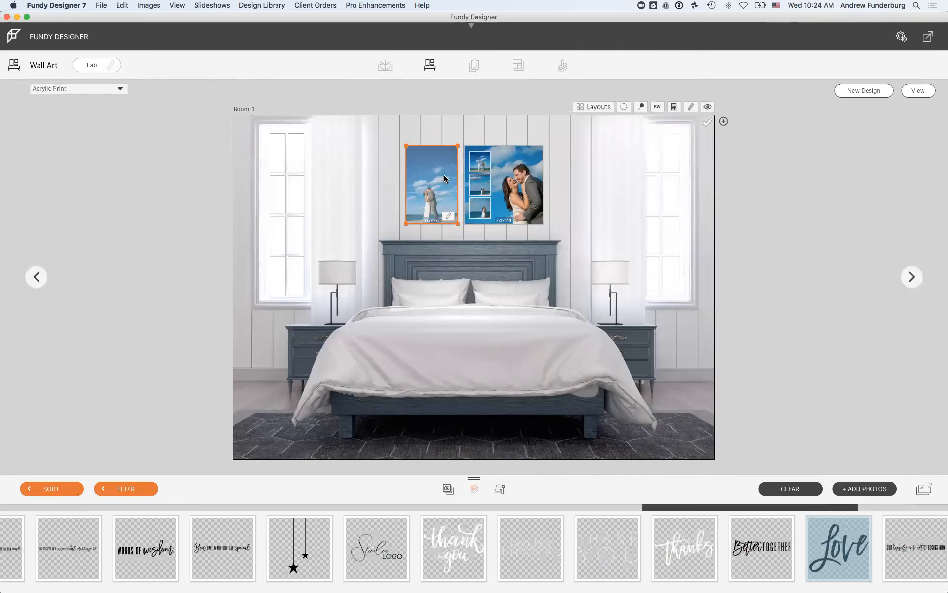
{"action": "double_click", "coordinate": [444, 178]}
{"action": "left_click_drag", "start_coordinate": [834, 543], "coordinate": [459, 205]}
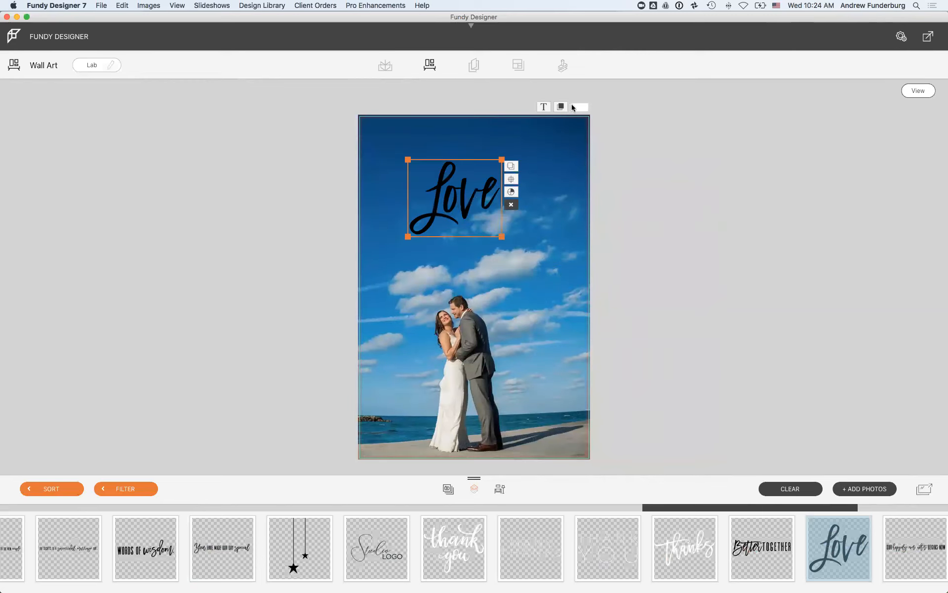
- Turn the "Love" overlay white, enlarge it slightly, move it up and left in the sky, and return to the room view
{"action": "left_click", "coordinate": [512, 193]}
{"action": "left_click_drag", "start_coordinate": [387, 209], "coordinate": [607, 228]}
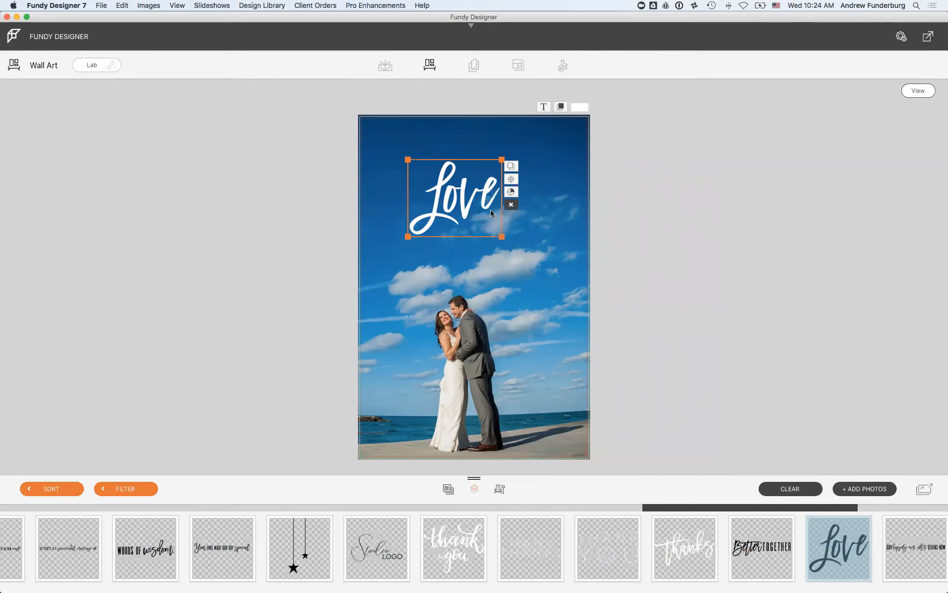
{"action": "left_click_drag", "start_coordinate": [502, 236], "coordinate": [512, 241]}
{"action": "left_click_drag", "start_coordinate": [468, 158], "coordinate": [442, 135]}
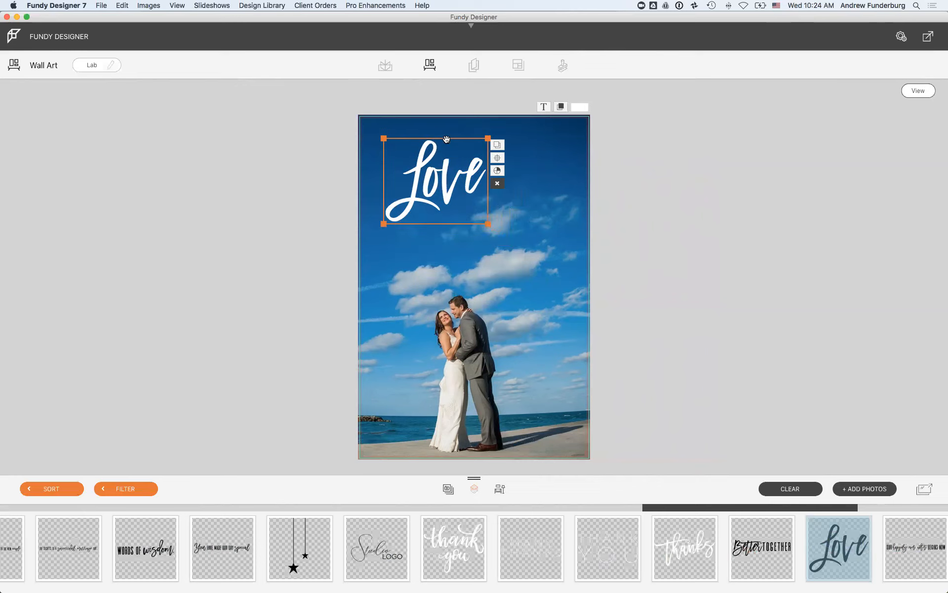
{"action": "left_click", "coordinate": [699, 326]}
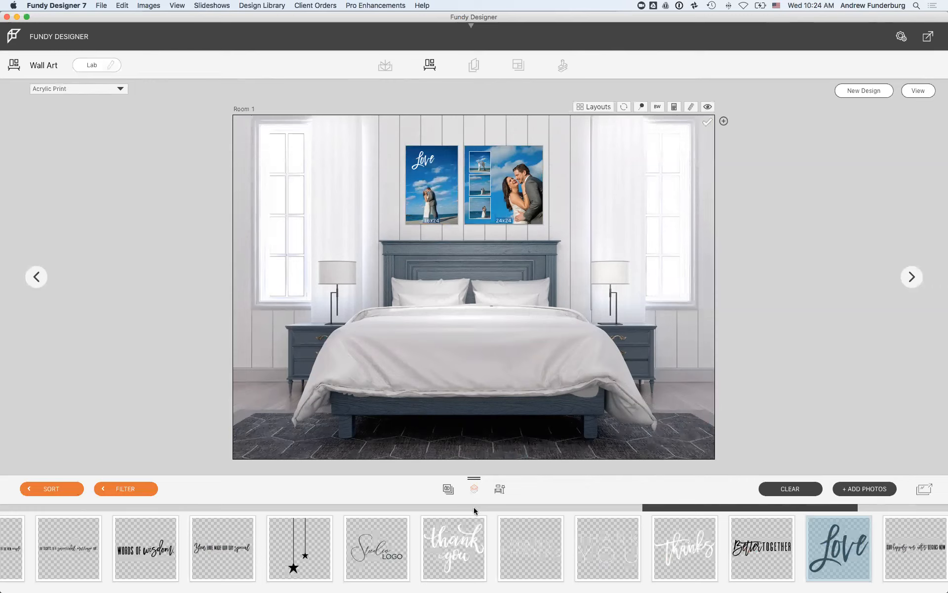
- Open the Thank you card and nudge its "thank you" lettering slightly to the left
{"action": "left_click", "coordinate": [448, 489]}
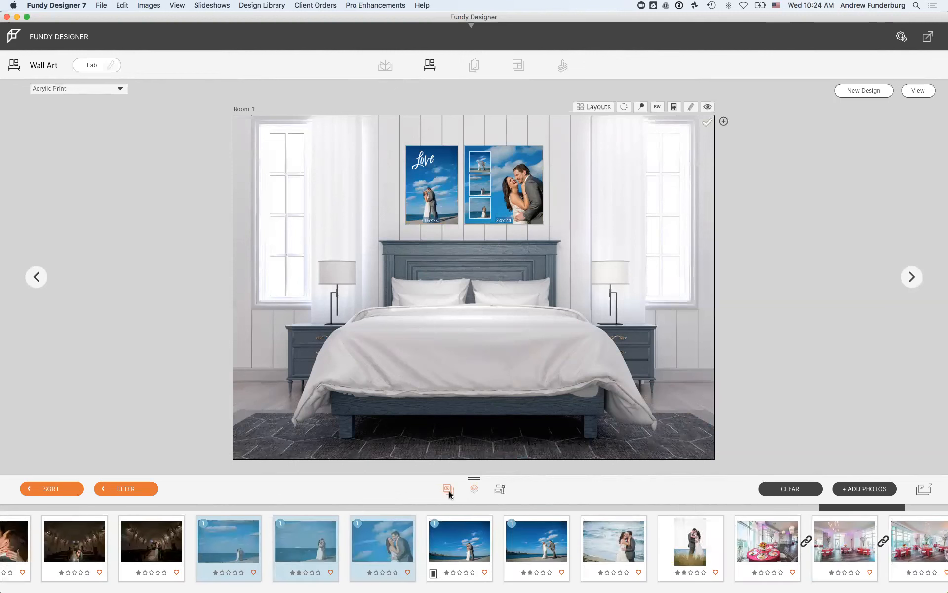
{"action": "left_click", "coordinate": [475, 66]}
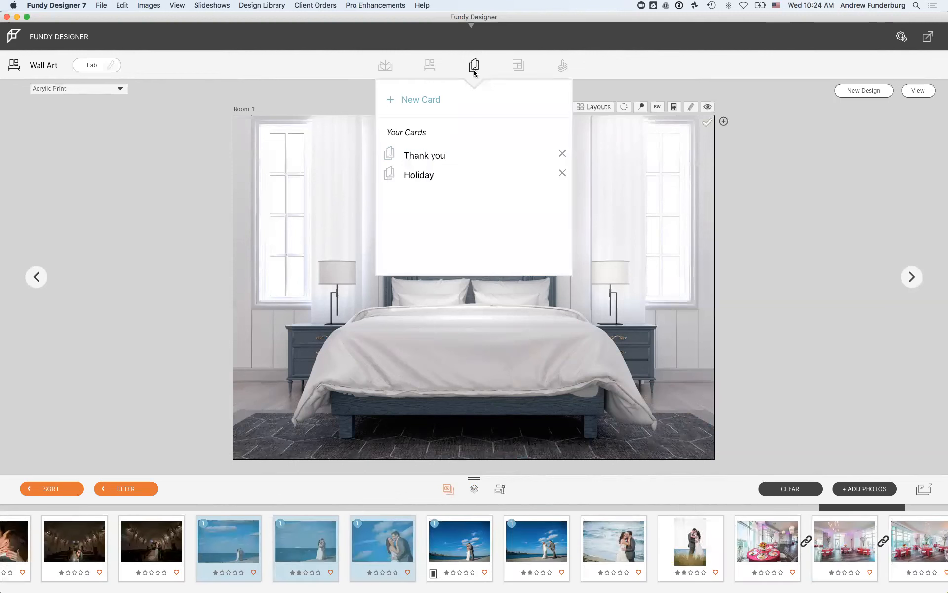
{"action": "left_click", "coordinate": [432, 159]}
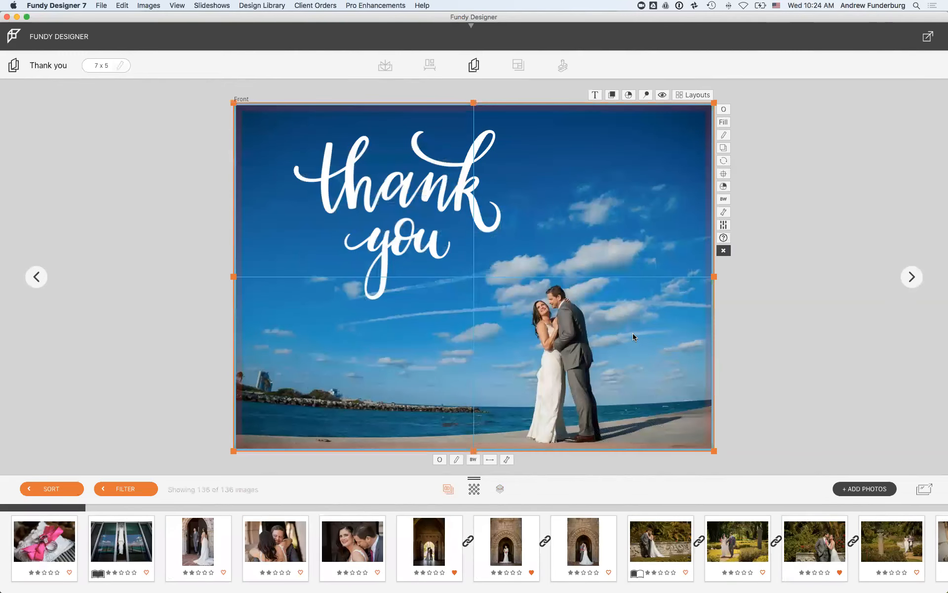
{"action": "left_click", "coordinate": [422, 196]}
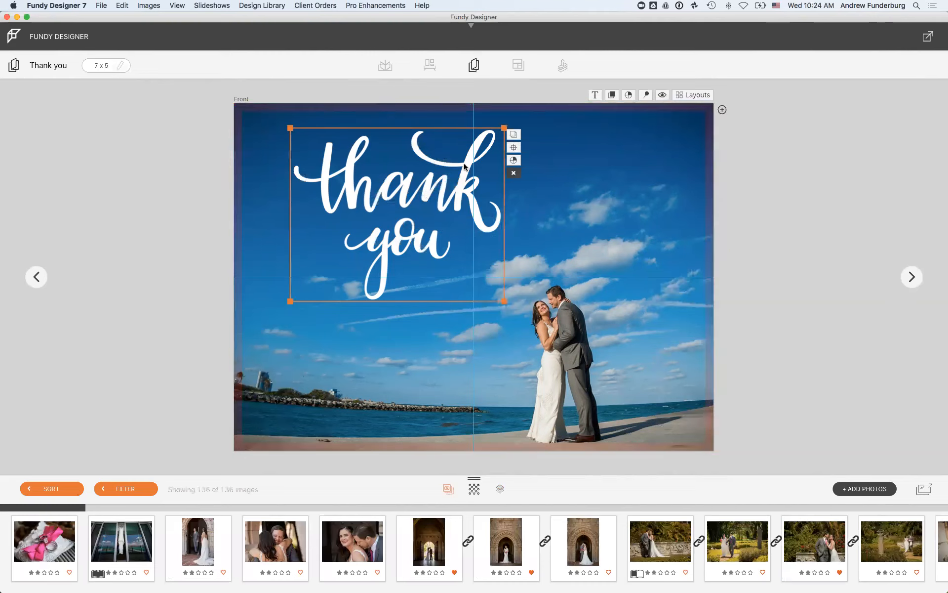
{"action": "left_click_drag", "start_coordinate": [504, 224], "coordinate": [484, 228]}
- Shrink the card's photo evenly to leave a white border, and scale the "thank you" lettering down to sit inside it
{"action": "left_click", "coordinate": [704, 416]}
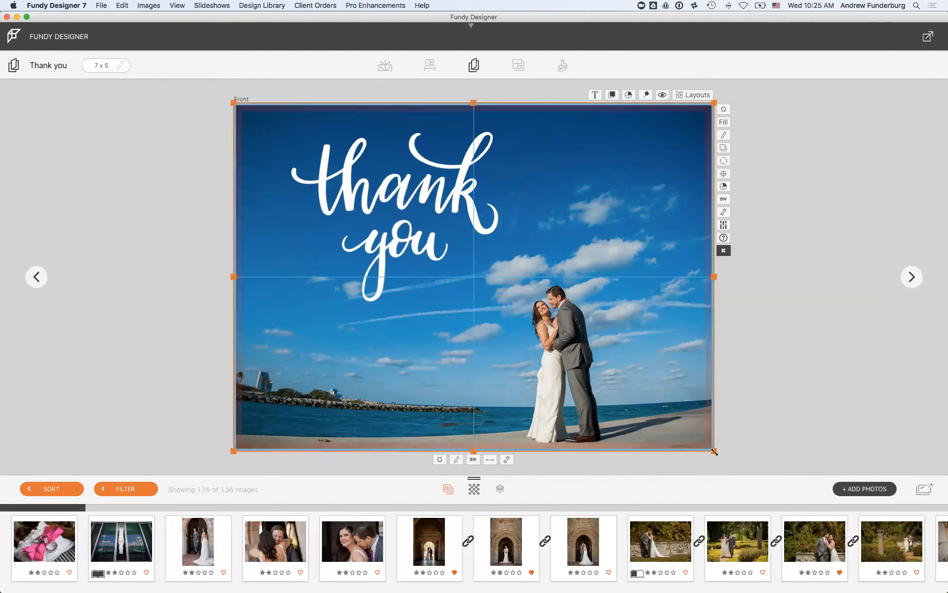
{"action": "left_click_drag", "start_coordinate": [714, 451], "coordinate": [671, 426]}
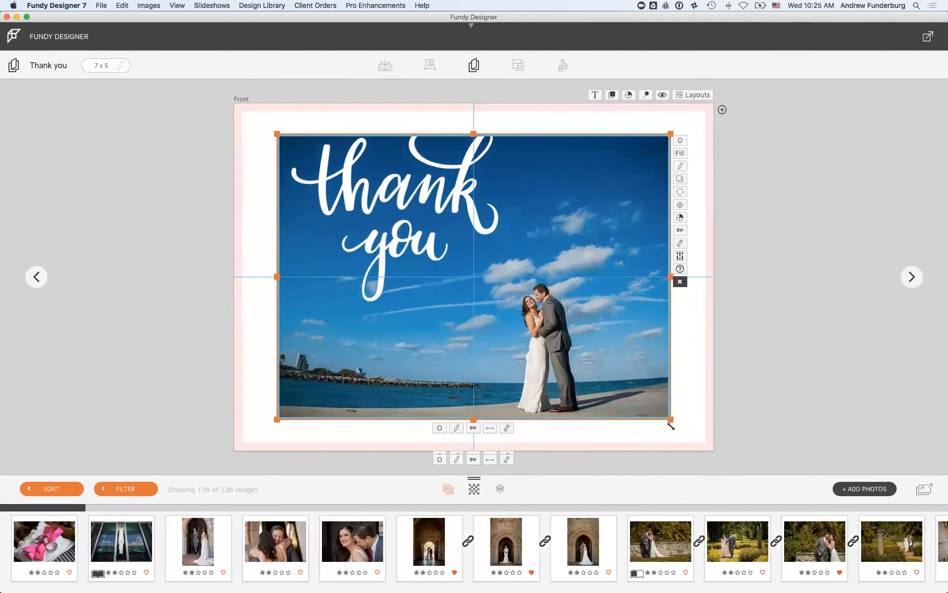
{"action": "left_click", "coordinate": [448, 199]}
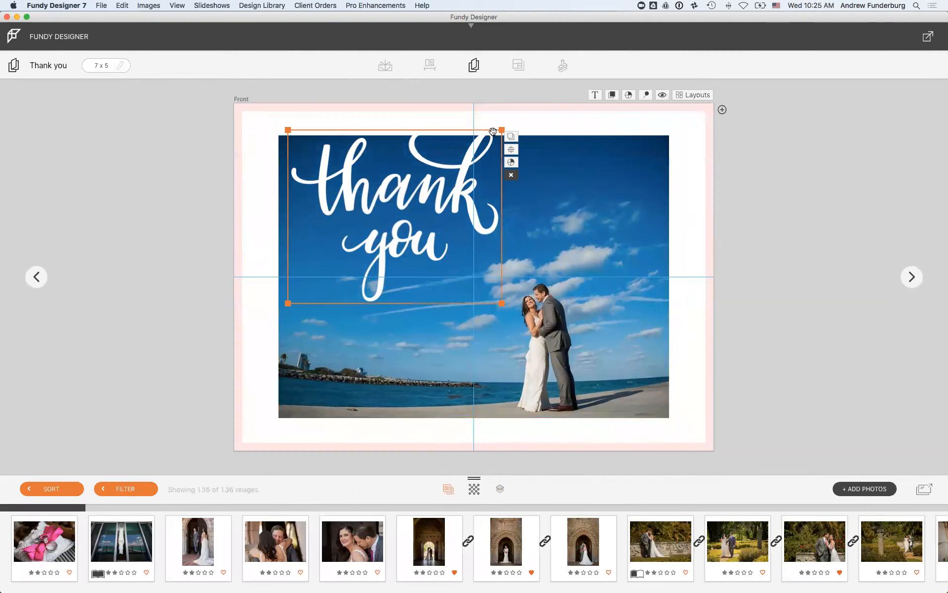
{"action": "left_click_drag", "start_coordinate": [500, 130], "coordinate": [453, 158]}
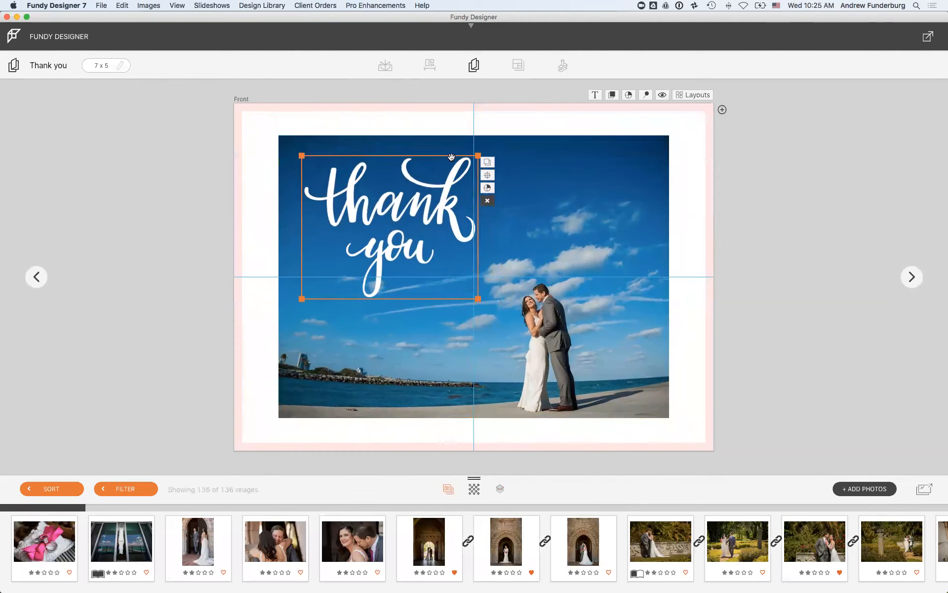
{"action": "left_click", "coordinate": [423, 383]}
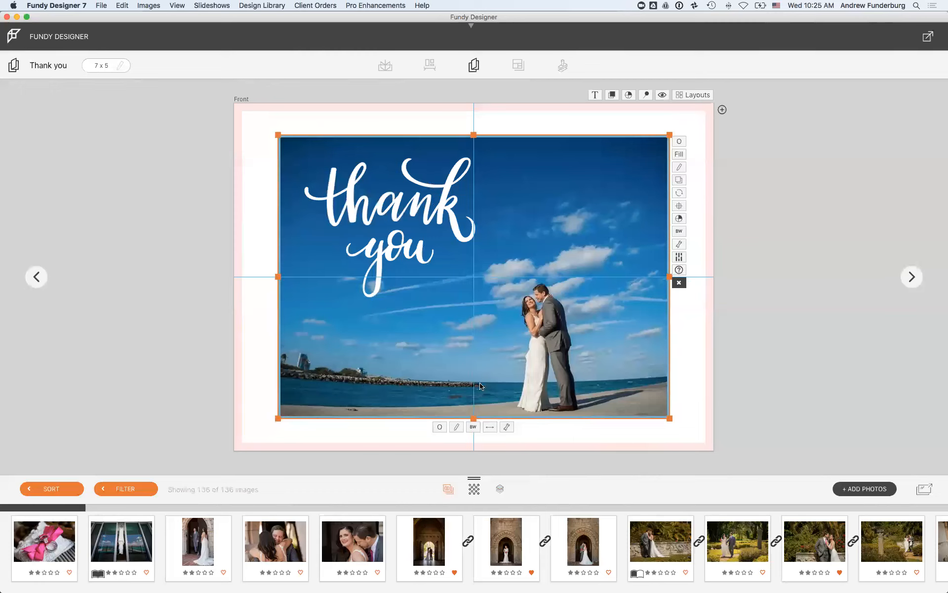
- Open the project photos in a separate window, place it so the card stays partly visible, and find the ocean photos
{"action": "left_click", "coordinate": [281, 552]}
{"action": "left_click_drag", "start_coordinate": [281, 552], "coordinate": [353, 440]}
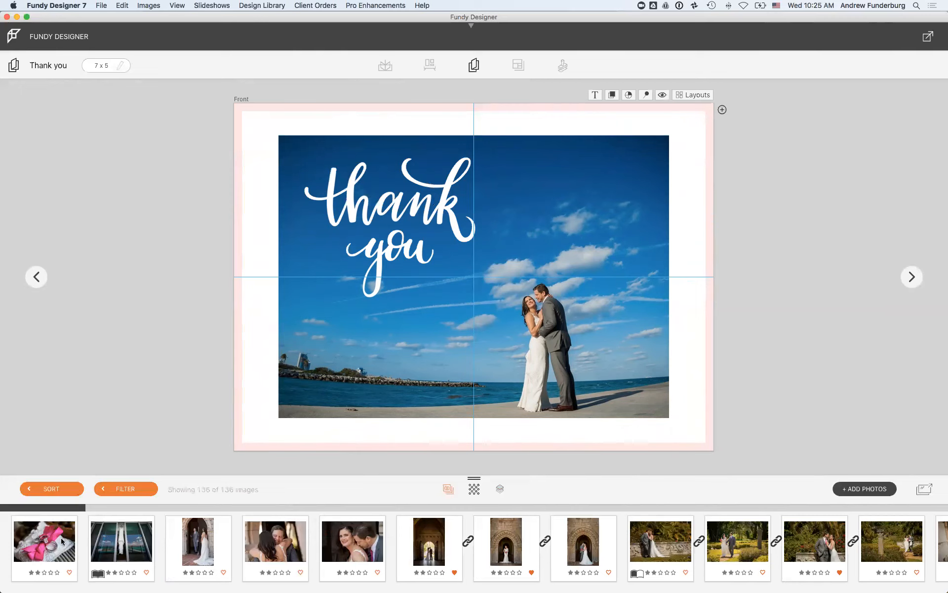
{"action": "left_click_drag", "start_coordinate": [71, 511], "coordinate": [260, 510]}
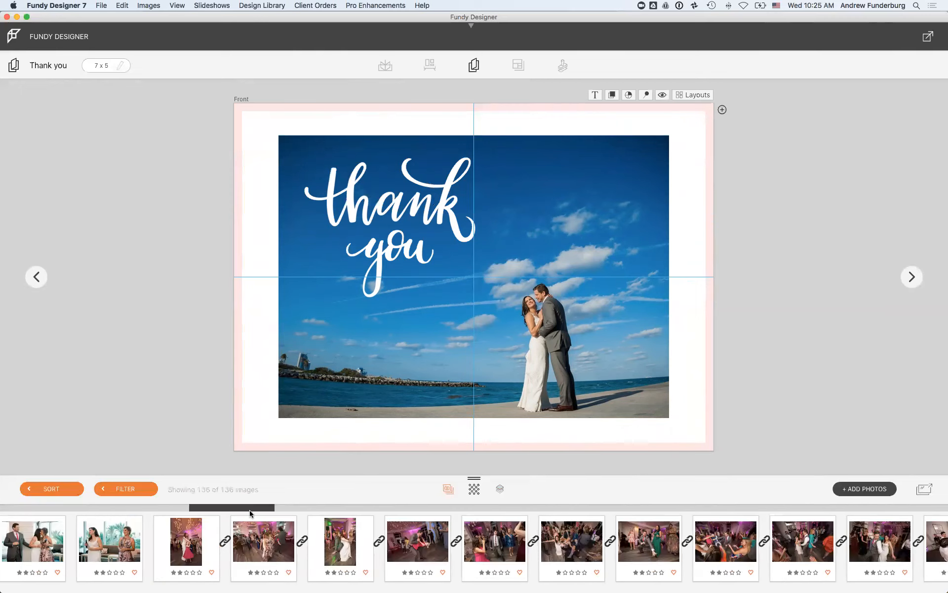
{"action": "left_click_drag", "start_coordinate": [392, 515], "coordinate": [872, 514]}
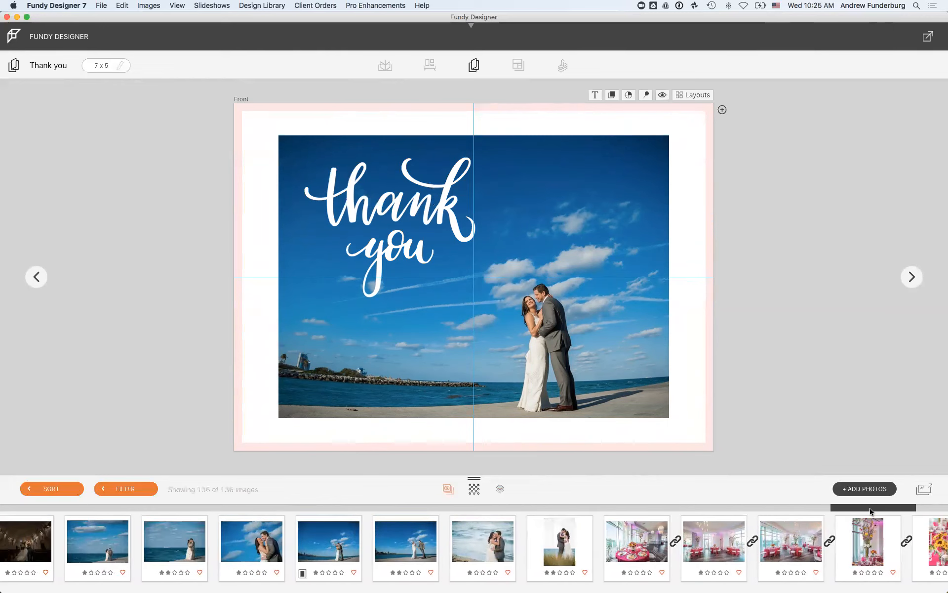
{"action": "left_click", "coordinate": [923, 492]}
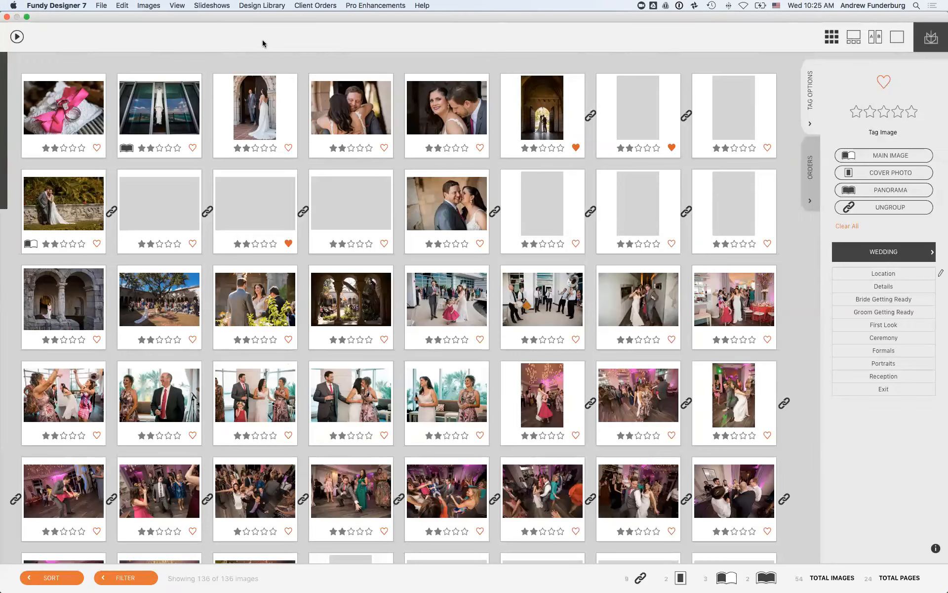
{"action": "left_click_drag", "start_coordinate": [266, 18], "coordinate": [581, 45]}
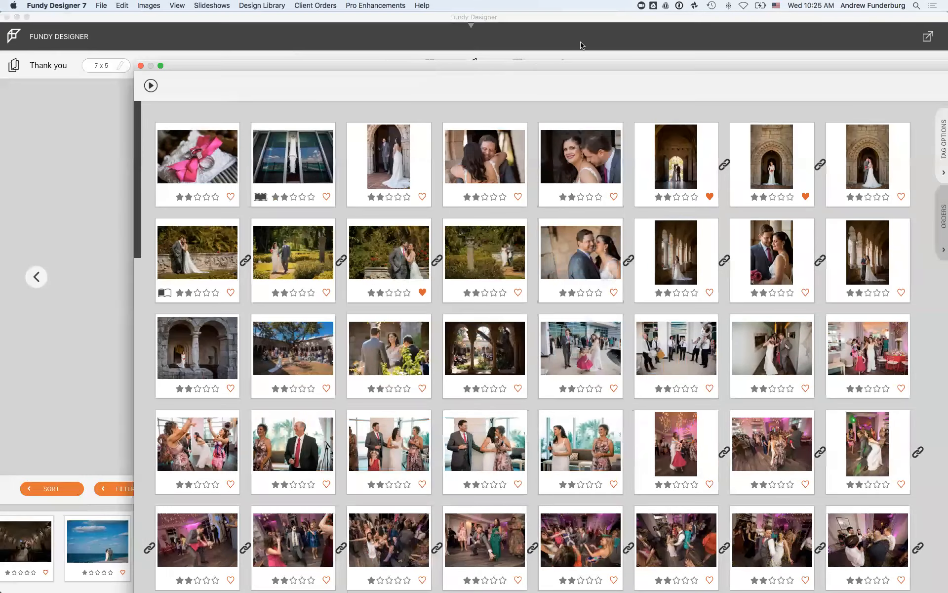
{"action": "scroll", "coordinate": [431, 334], "scroll_direction": "down", "scroll_amount": 15}
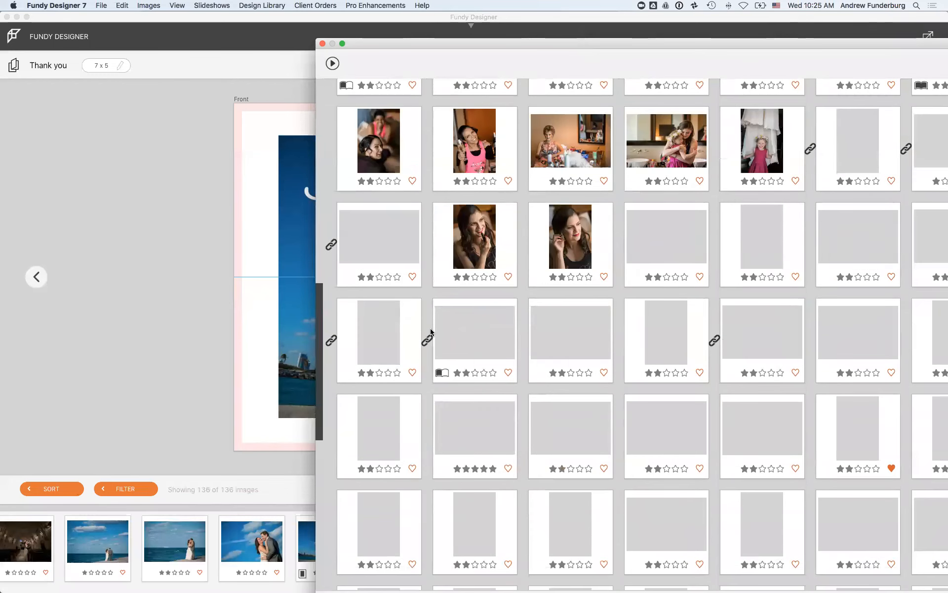
{"action": "scroll", "coordinate": [430, 328], "scroll_direction": "down", "scroll_amount": 3}
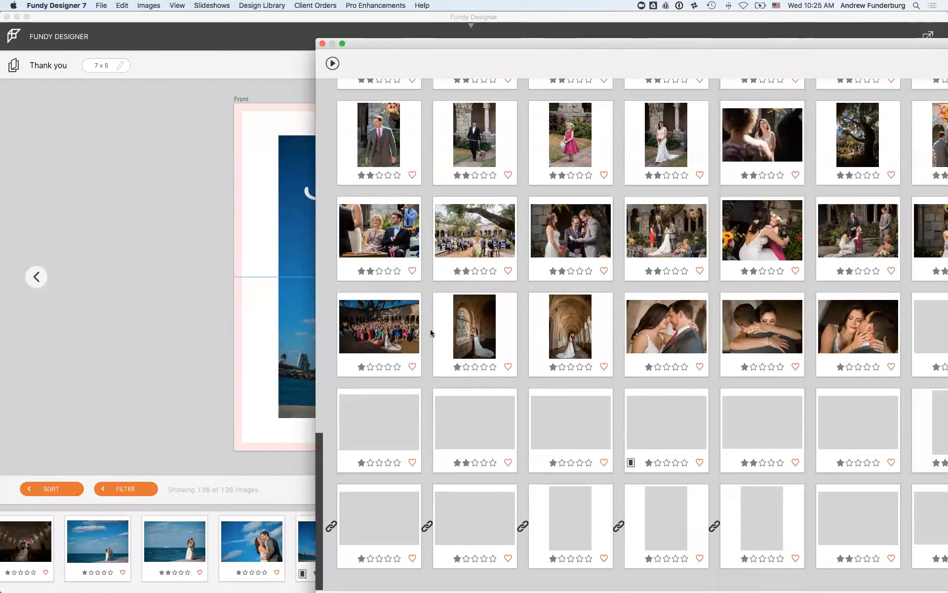
- Add three ocean photos of the couple to the card's lower-left corner as a group, and close the photo window
{"action": "left_click", "coordinate": [414, 429]}
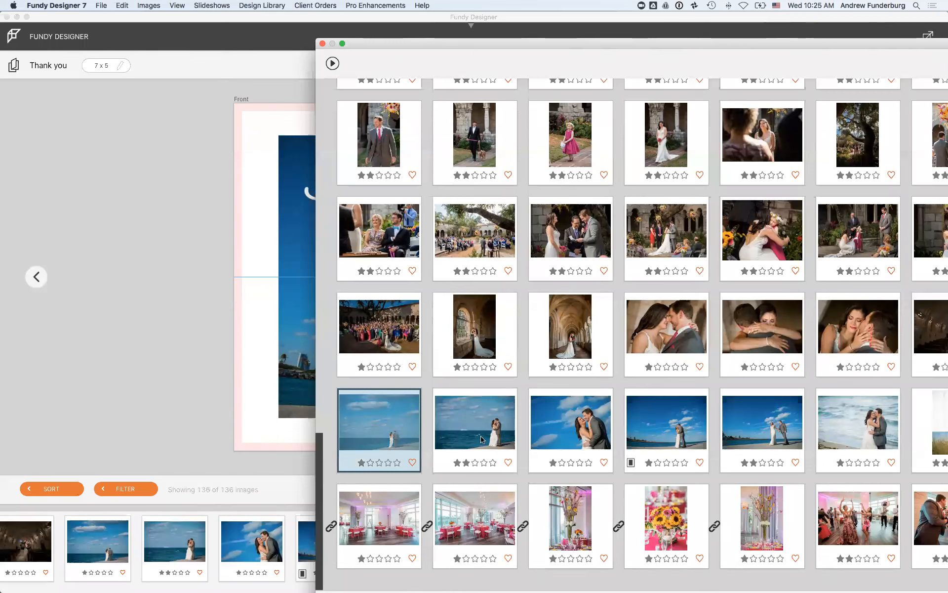
{"action": "left_click", "coordinate": [465, 429], "text": "super"}
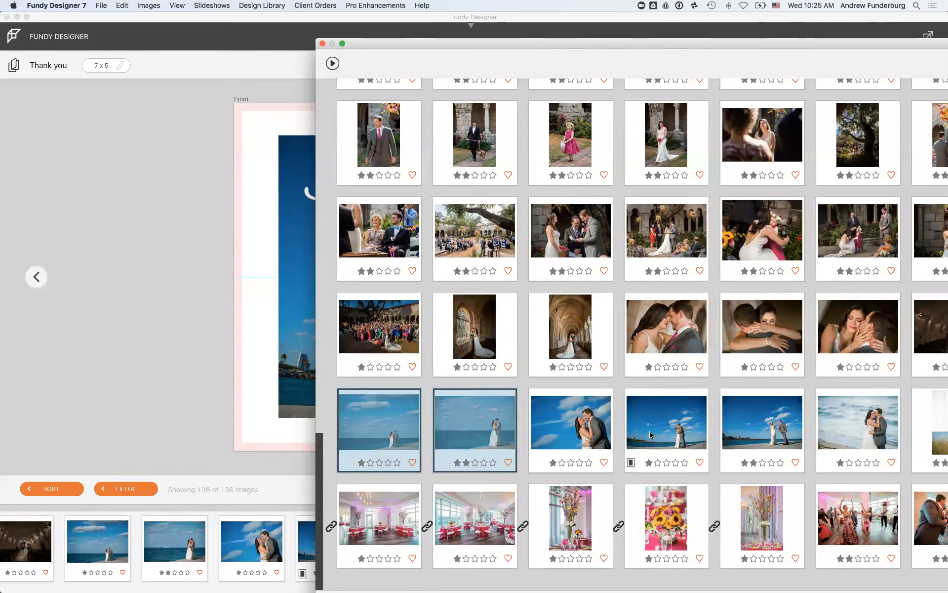
{"action": "left_click", "coordinate": [652, 434], "text": "super"}
{"action": "left_click_drag", "start_coordinate": [347, 437], "coordinate": [288, 441]}
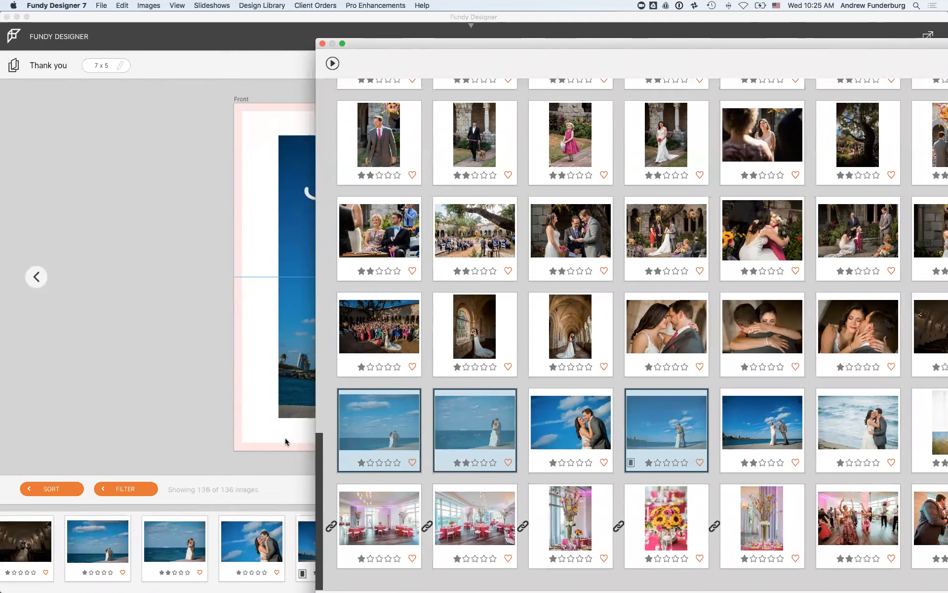
{"action": "left_click_drag", "start_coordinate": [366, 44], "coordinate": [276, 40]}
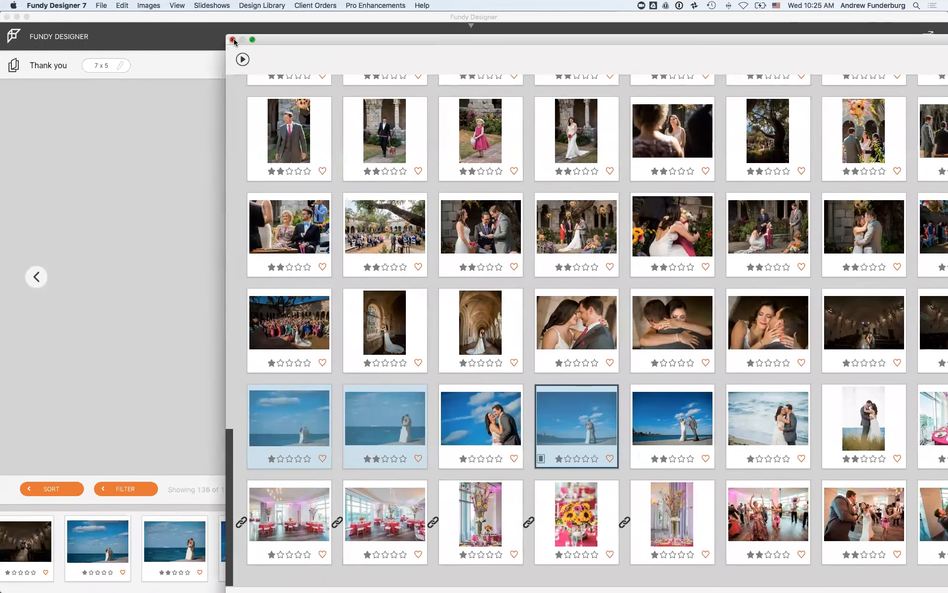
{"action": "left_click", "coordinate": [232, 40]}
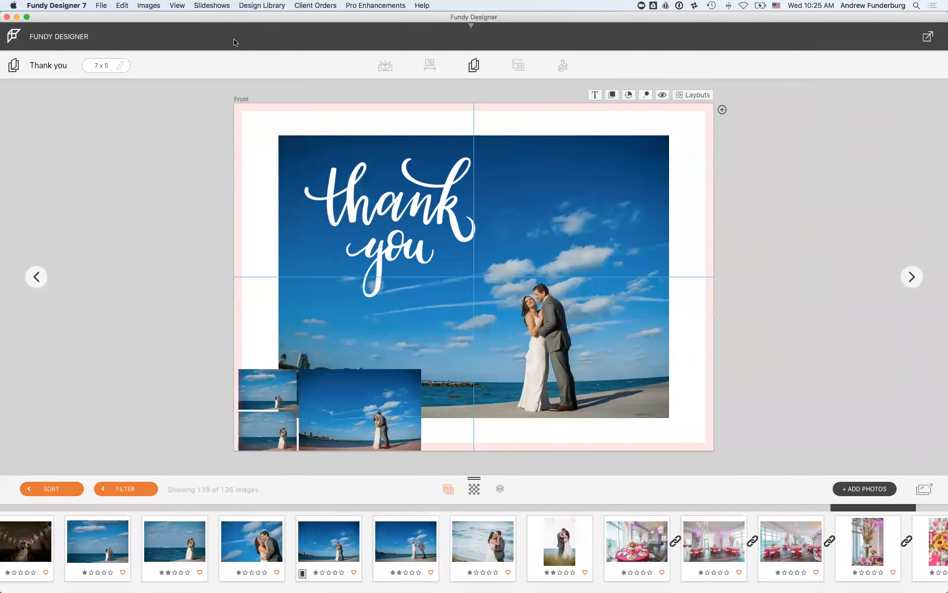
- Widen the new photo group into a single row, set it to a 1:1 ratio, and move it onto the lower background photo
{"action": "left_click", "coordinate": [472, 27]}
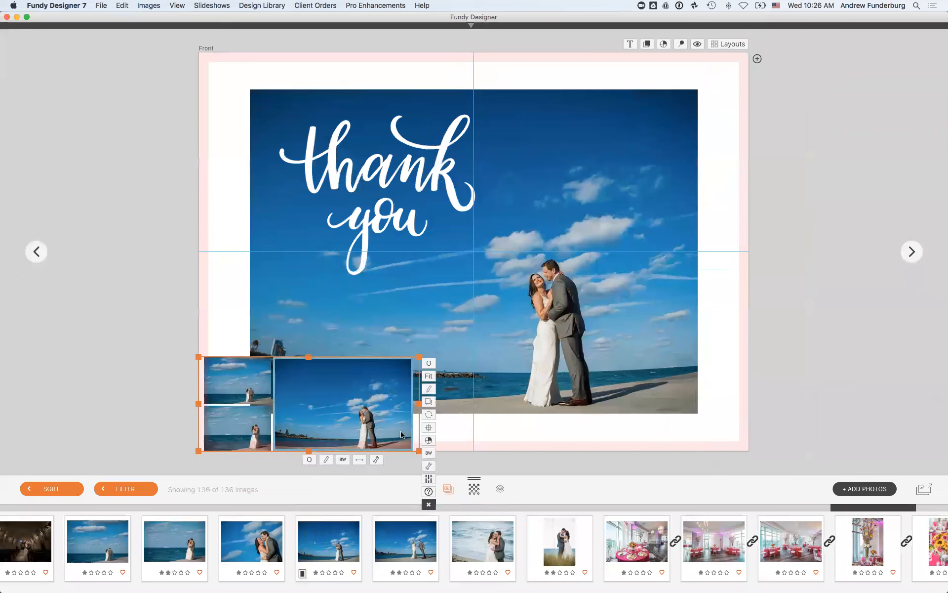
{"action": "left_click_drag", "start_coordinate": [418, 450], "coordinate": [510, 449]}
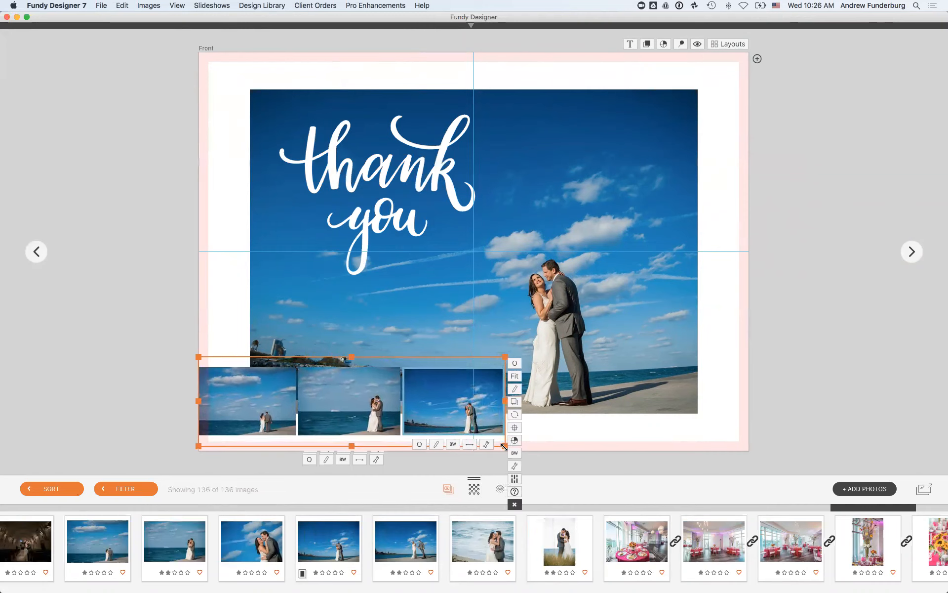
{"action": "left_click", "coordinate": [514, 363]}
{"action": "left_click", "coordinate": [456, 362]}
{"action": "left_click_drag", "start_coordinate": [456, 357], "coordinate": [483, 301]}
{"action": "left_click_drag", "start_coordinate": [226, 300], "coordinate": [268, 312]}
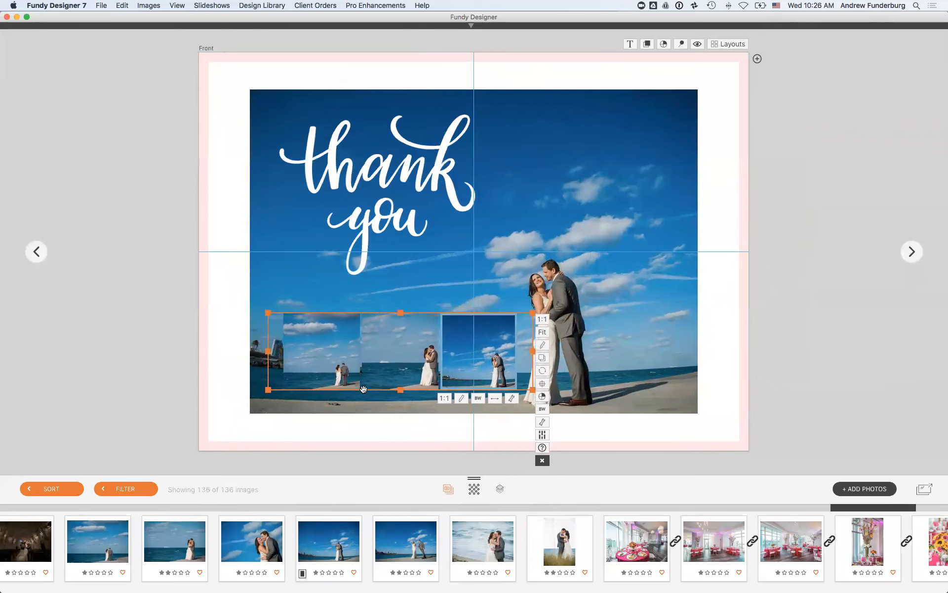
- Nudge the three-photo group down slightly, set its spacing to 10, and give its photos a white stroke of 7
{"action": "left_click_drag", "start_coordinate": [338, 374], "coordinate": [336, 379]}
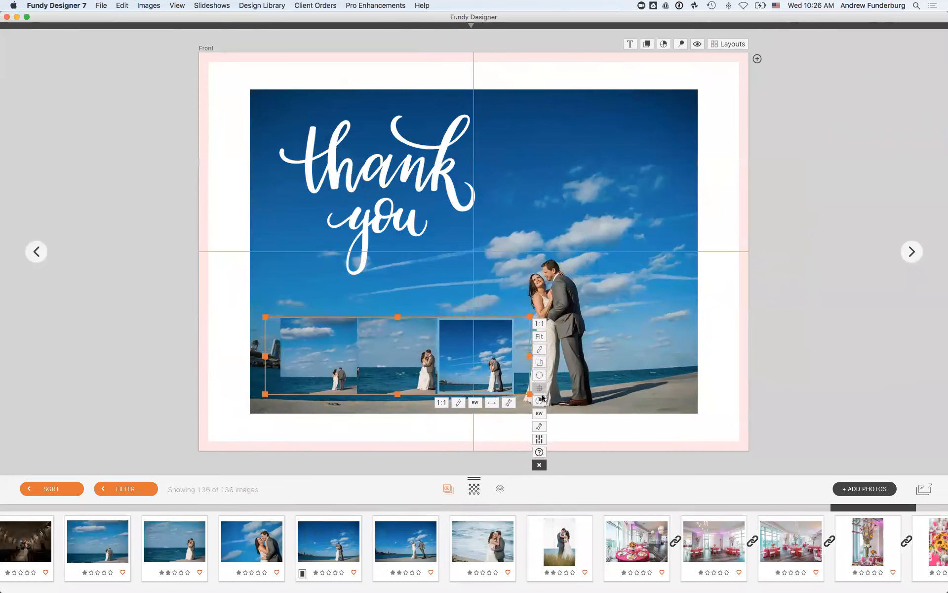
{"action": "left_click", "coordinate": [539, 428]}
{"action": "left_click_drag", "start_coordinate": [426, 443], "coordinate": [429, 444]}
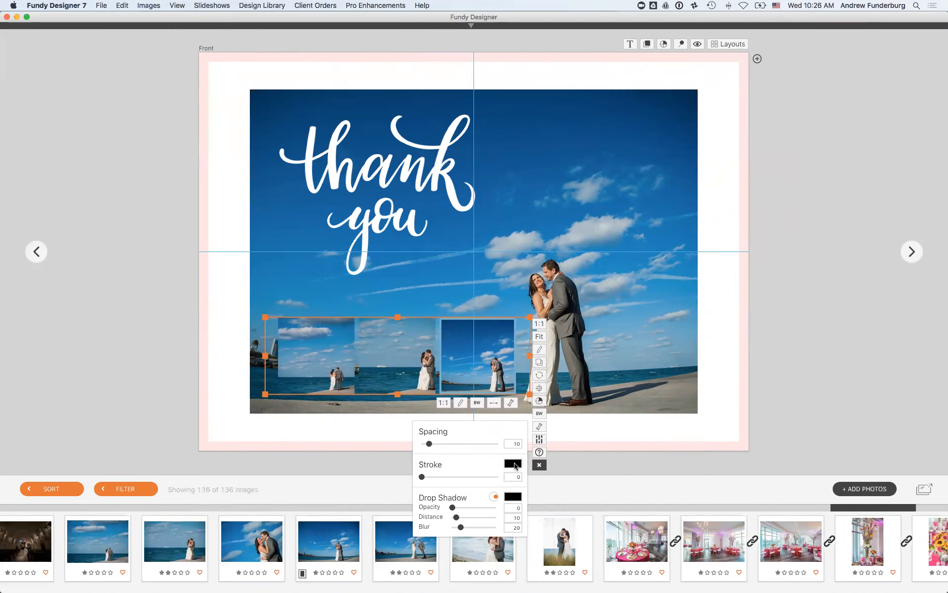
{"action": "left_click", "coordinate": [514, 464]}
{"action": "left_click", "coordinate": [519, 161]}
{"action": "left_click", "coordinate": [506, 298]}
{"action": "left_click_drag", "start_coordinate": [423, 477], "coordinate": [427, 478]}
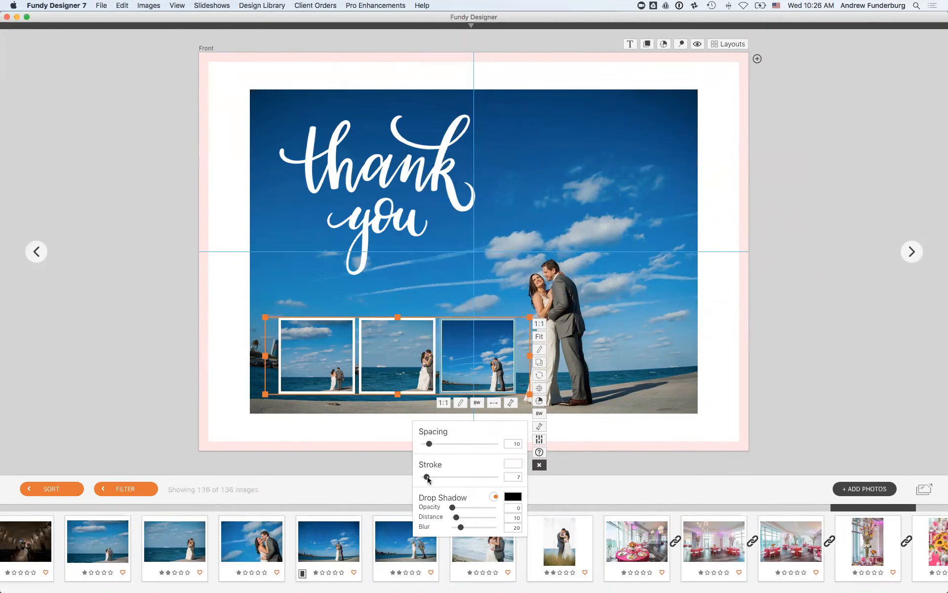
{"action": "left_click", "coordinate": [817, 350]}
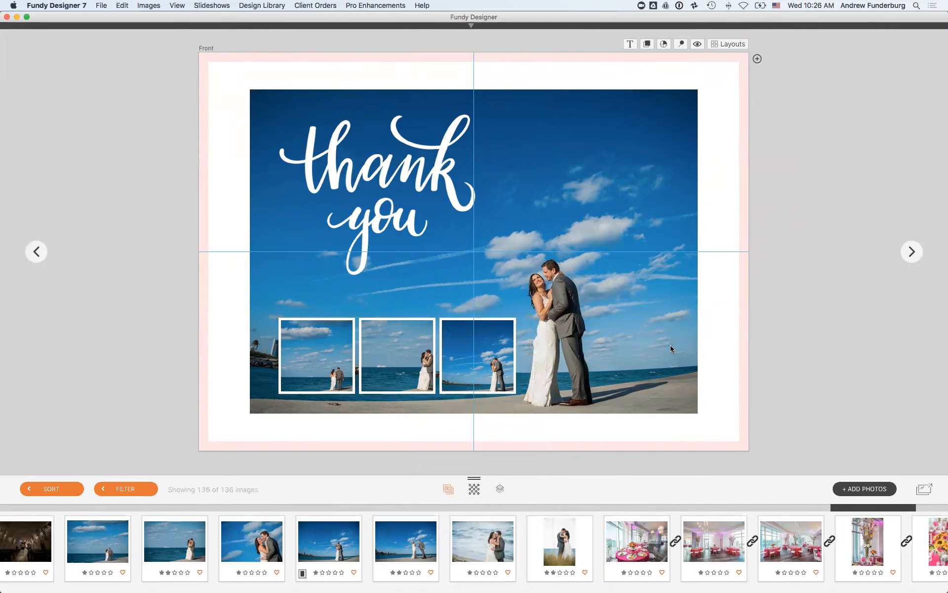
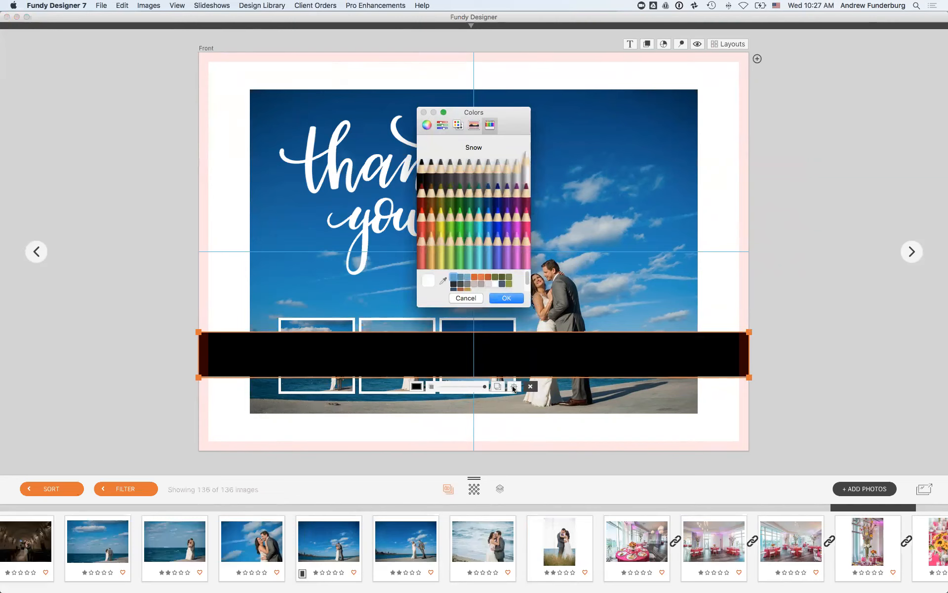
- Colour the full-width band Snow white and layer it between the background photo and the three small photos
{"action": "left_click", "coordinate": [507, 299]}
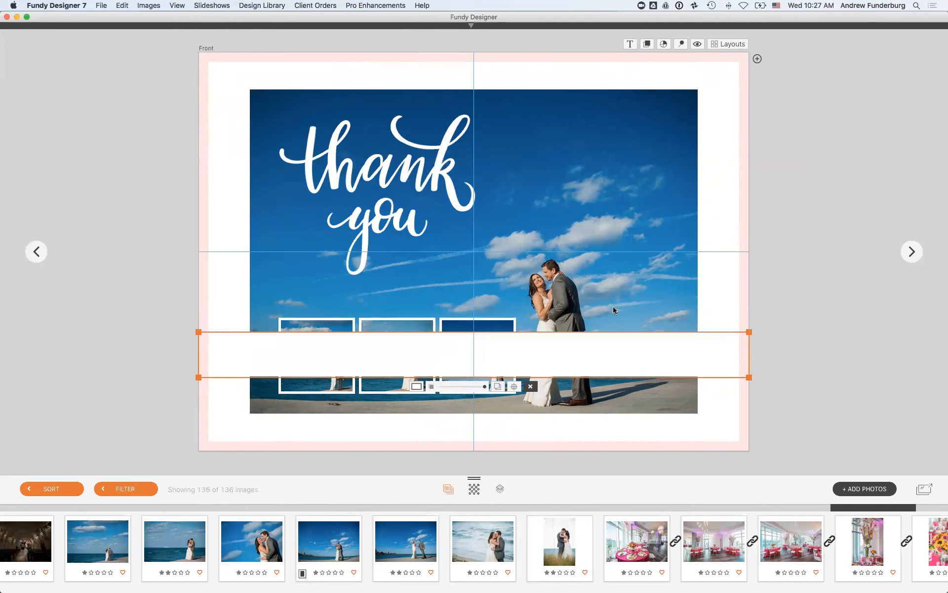
{"action": "left_click", "coordinate": [498, 387]}
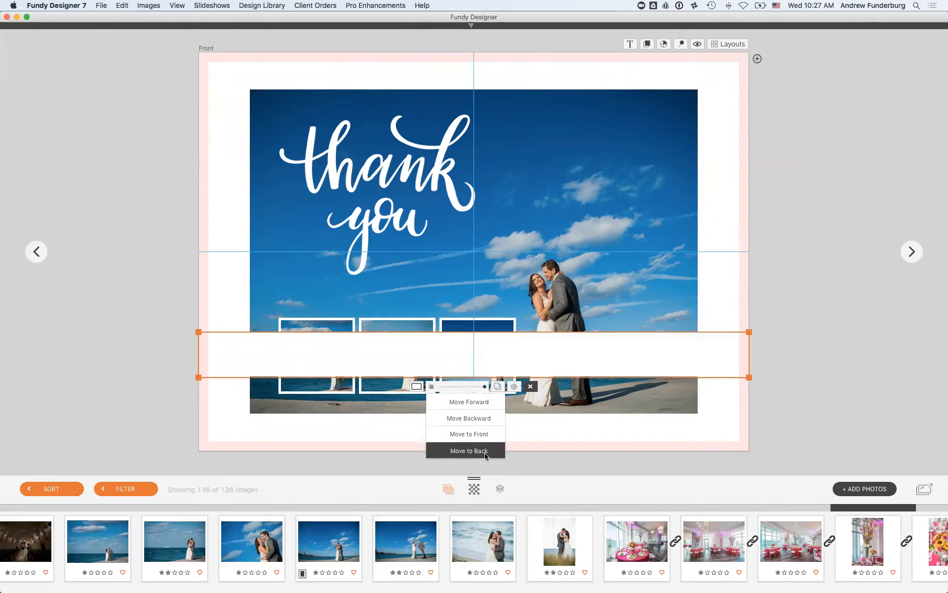
{"action": "left_click", "coordinate": [485, 456]}
{"action": "left_click", "coordinate": [498, 389]}
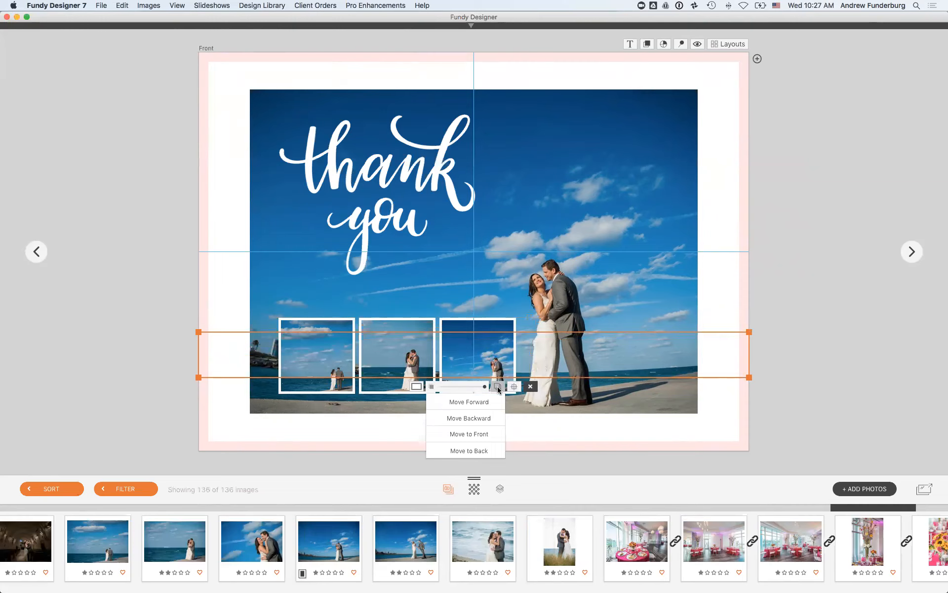
{"action": "left_click", "coordinate": [490, 403]}
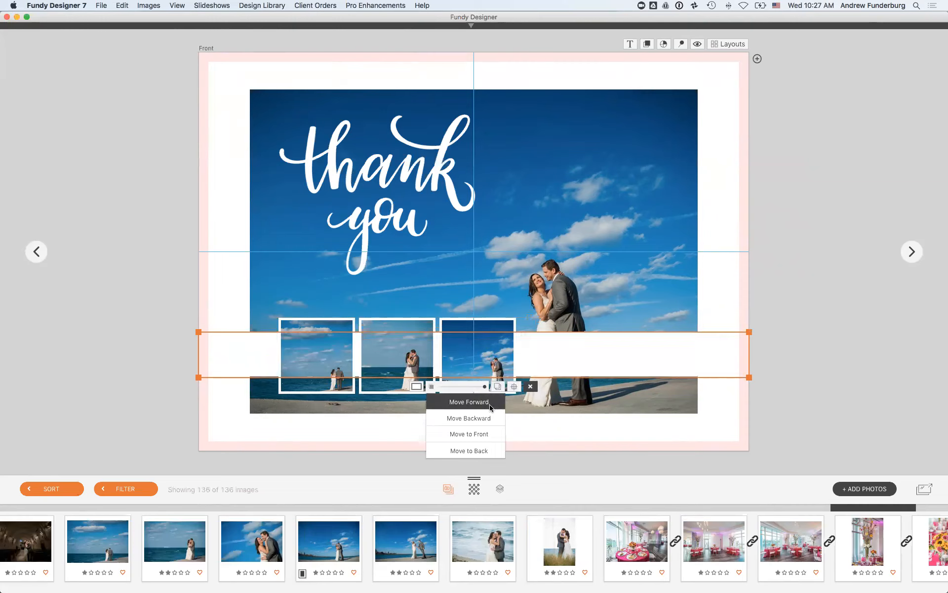
{"action": "left_click", "coordinate": [777, 405]}
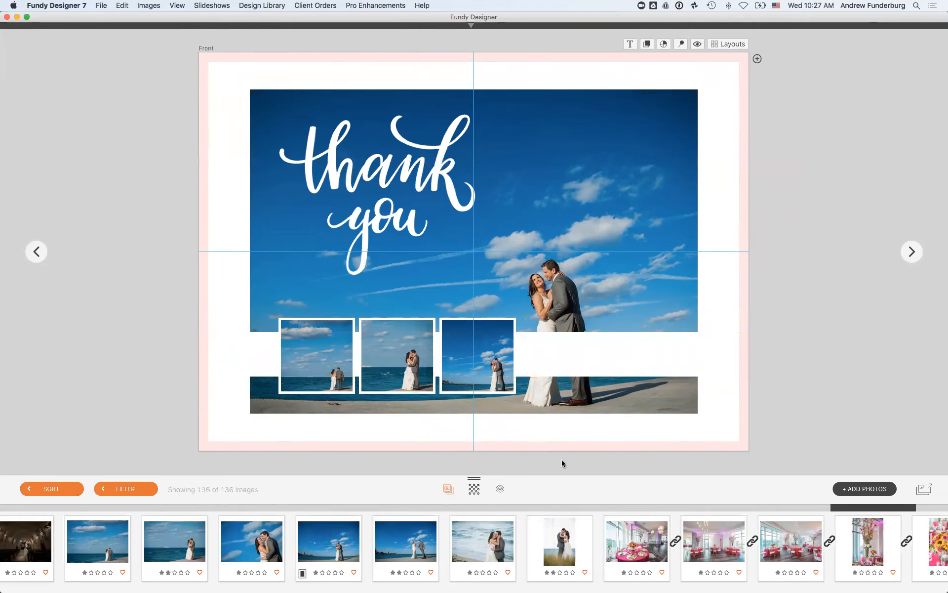
- Enlarge the background photo from opposite corners until it fills the whole card
{"action": "left_click", "coordinate": [612, 405]}
{"action": "left_click_drag", "start_coordinate": [698, 413], "coordinate": [764, 470]}
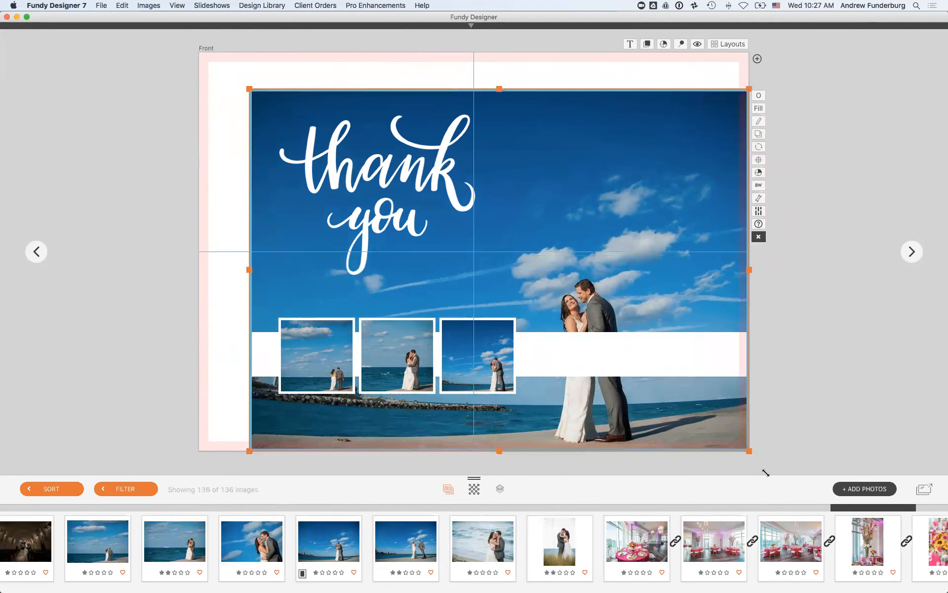
{"action": "left_click_drag", "start_coordinate": [249, 89], "coordinate": [159, 32]}
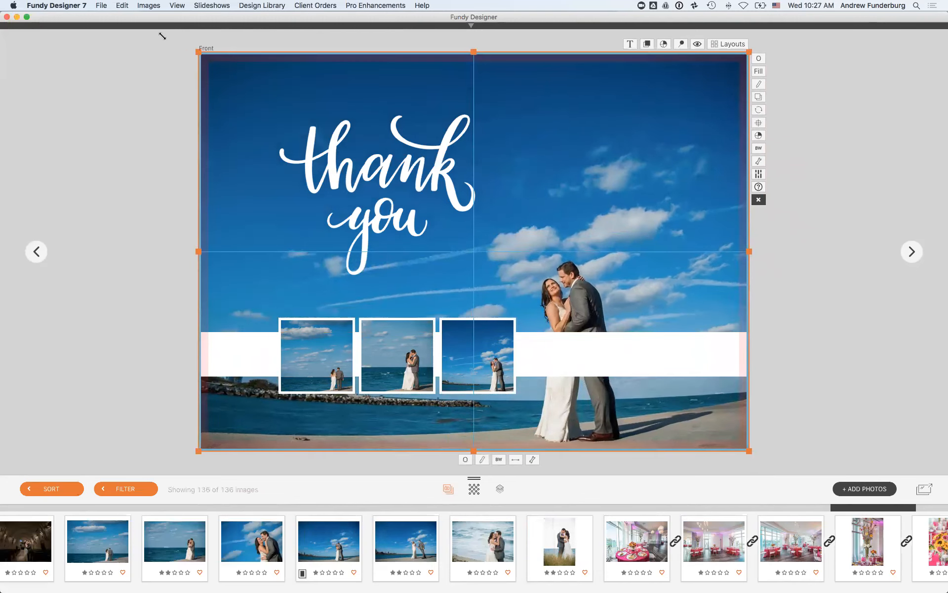
- Lower the white band on the card and shift the three-photo group down and left to straddle it
{"action": "left_click", "coordinate": [390, 322]}
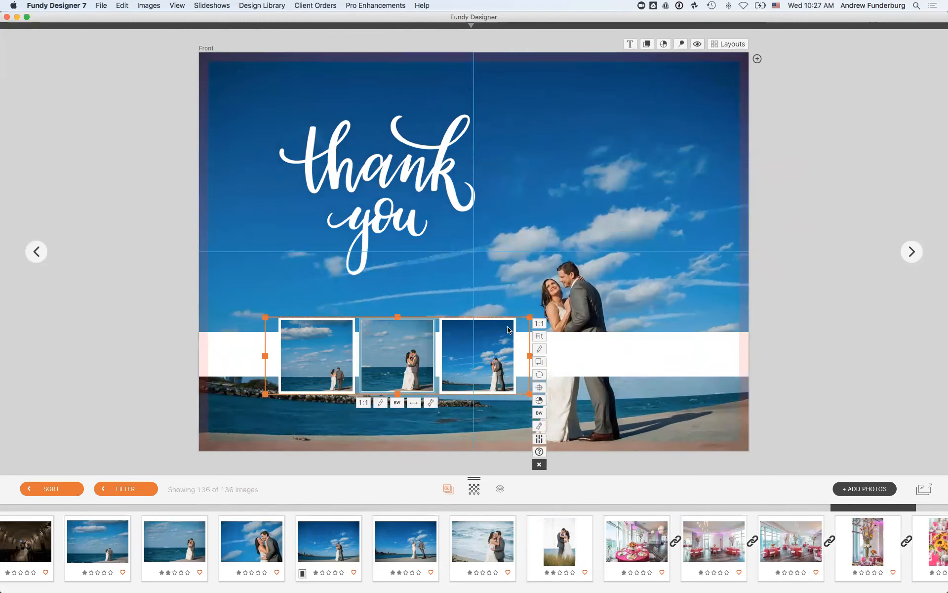
{"action": "left_click", "coordinate": [620, 348]}
{"action": "left_click_drag", "start_coordinate": [618, 334], "coordinate": [618, 358]}
{"action": "left_click", "coordinate": [469, 331]}
{"action": "left_click_drag", "start_coordinate": [456, 315], "coordinate": [438, 336]}
{"action": "left_click", "coordinate": [568, 375]}
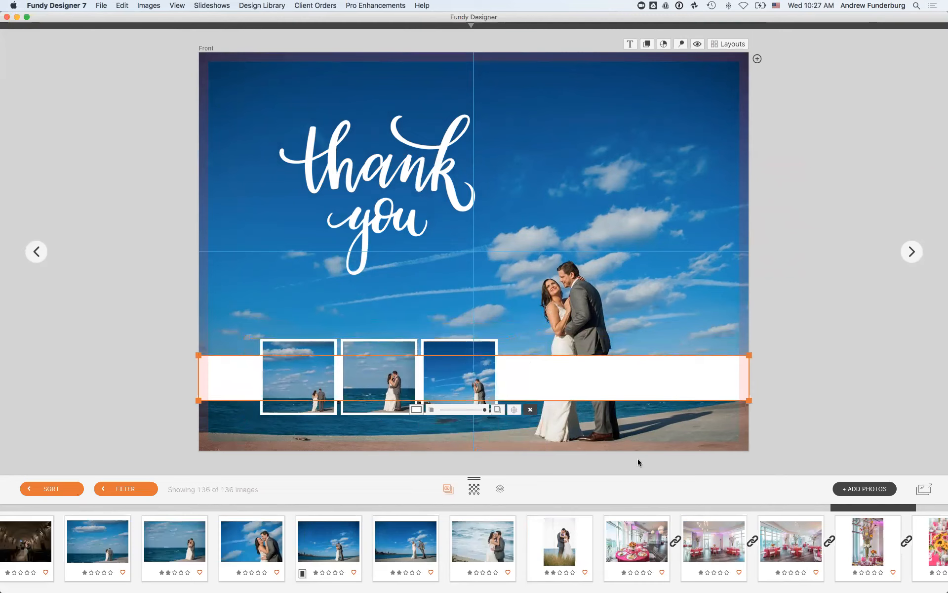
- Add a custom text area, reduce its box, enlarge its lettering, and place it on the white band beside the photos
{"action": "left_click_drag", "start_coordinate": [629, 44], "coordinate": [543, 242]}
{"action": "left_click_drag", "start_coordinate": [719, 329], "coordinate": [625, 274]}
{"action": "left_click", "coordinate": [612, 222]}
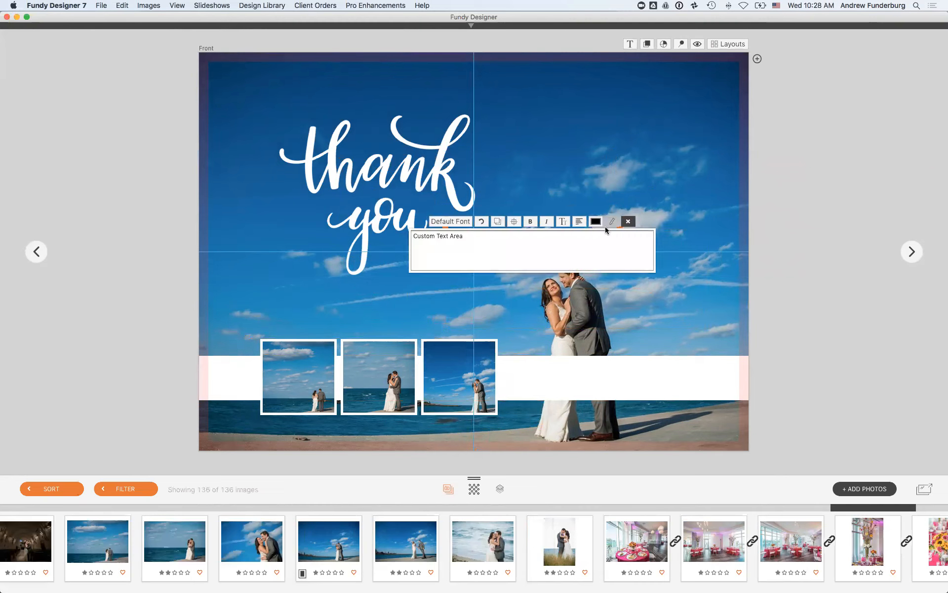
{"action": "left_click", "coordinate": [612, 222]}
{"action": "left_click", "coordinate": [563, 222]}
{"action": "left_click_drag", "start_coordinate": [542, 251], "coordinate": [594, 372]}
{"action": "left_click", "coordinate": [804, 335]}
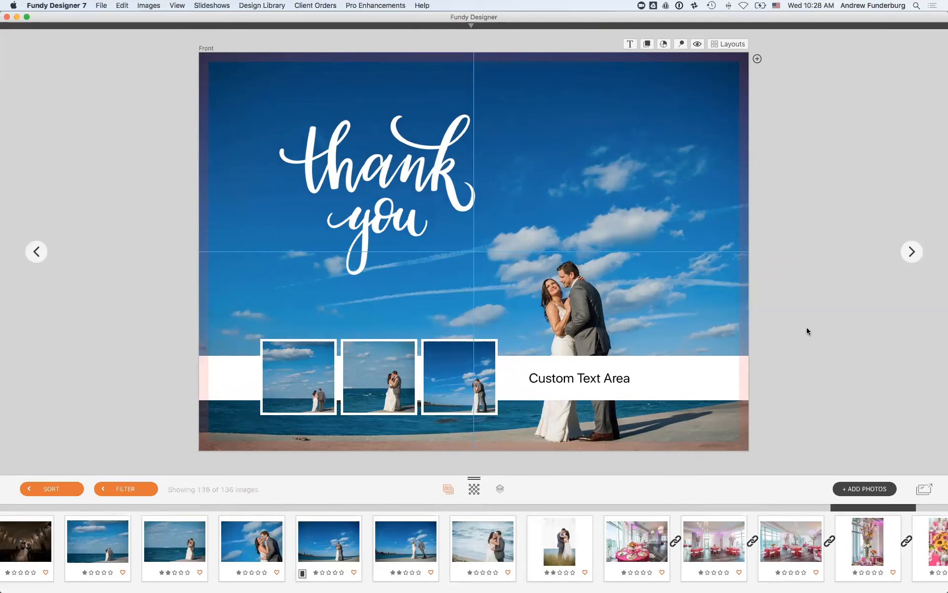
- Switch to the Main Album and move the dancing spread on pages 21-22 ahead of the reception decor spread
{"action": "left_click", "coordinate": [472, 26]}
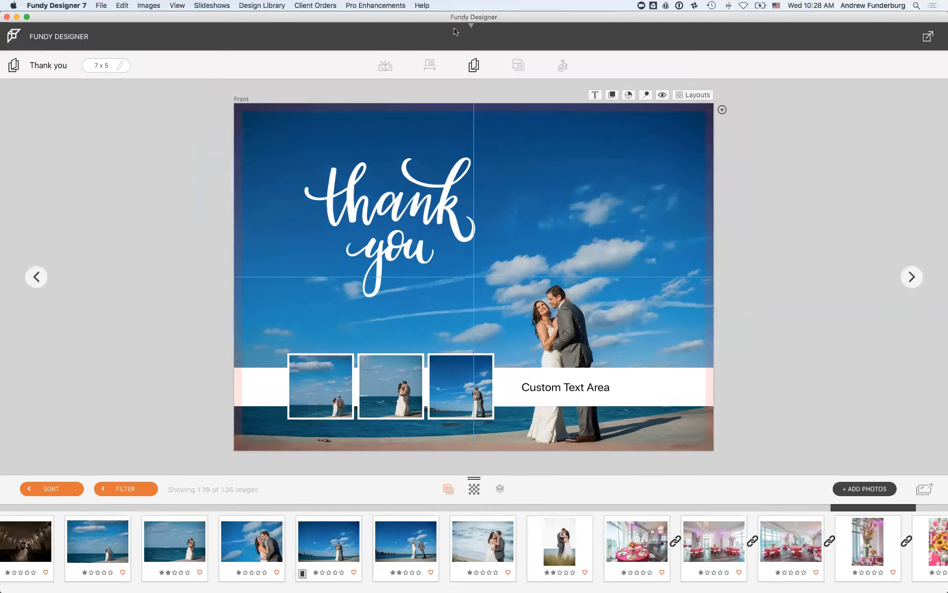
{"action": "left_click", "coordinate": [386, 68]}
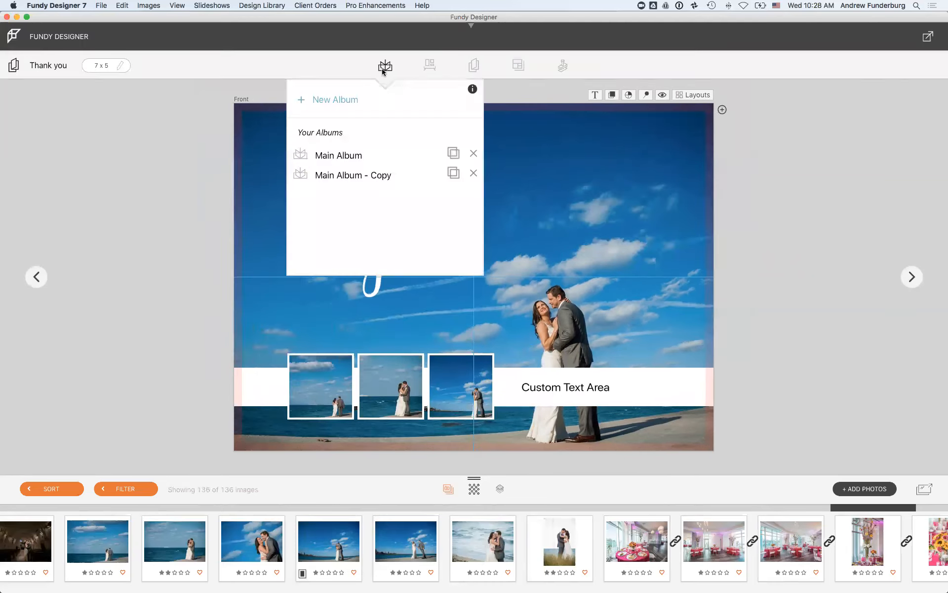
{"action": "left_click", "coordinate": [362, 157]}
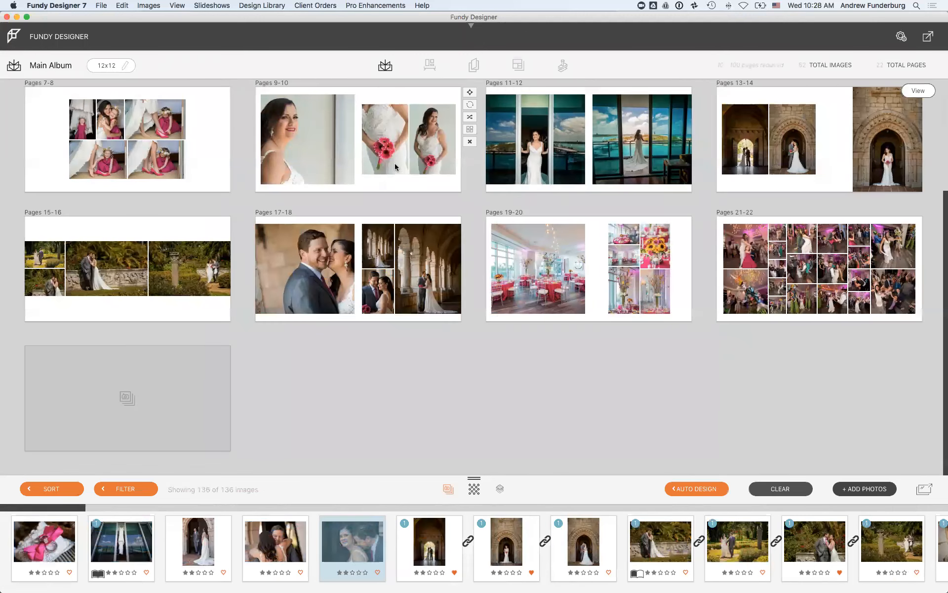
{"action": "left_click", "coordinate": [813, 273]}
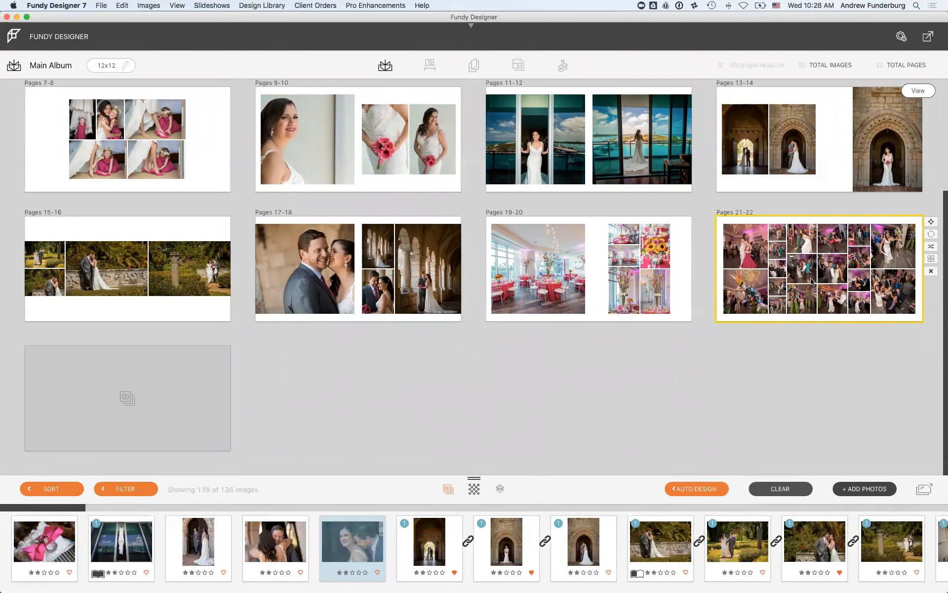
{"action": "left_click_drag", "start_coordinate": [928, 222], "coordinate": [700, 221]}
- On the reception decor spread, swap the middle room photo with the tall flower photo below it and align the group's photos right
{"action": "double_click", "coordinate": [845, 253]}
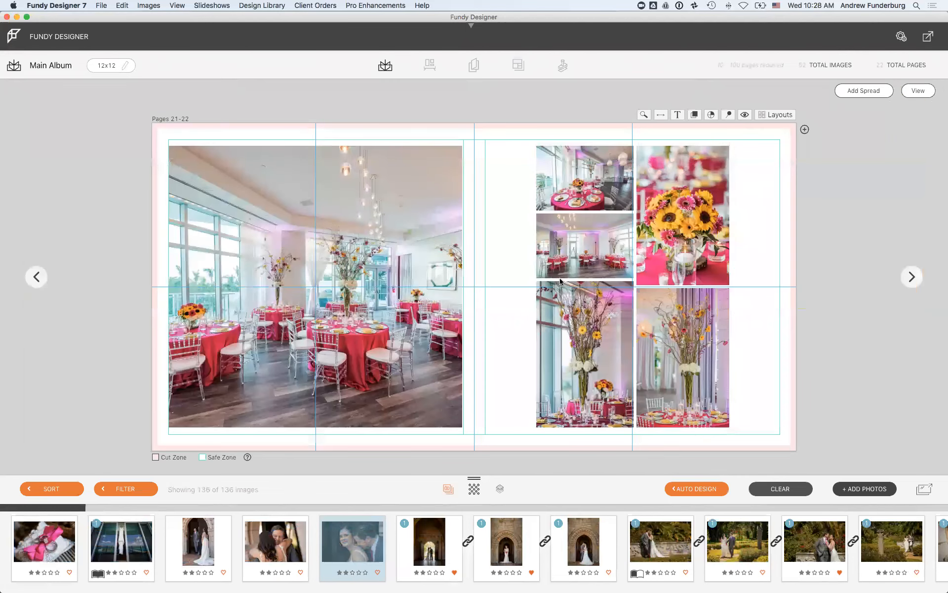
{"action": "left_click_drag", "start_coordinate": [605, 237], "coordinate": [587, 330]}
{"action": "left_click", "coordinate": [675, 272]}
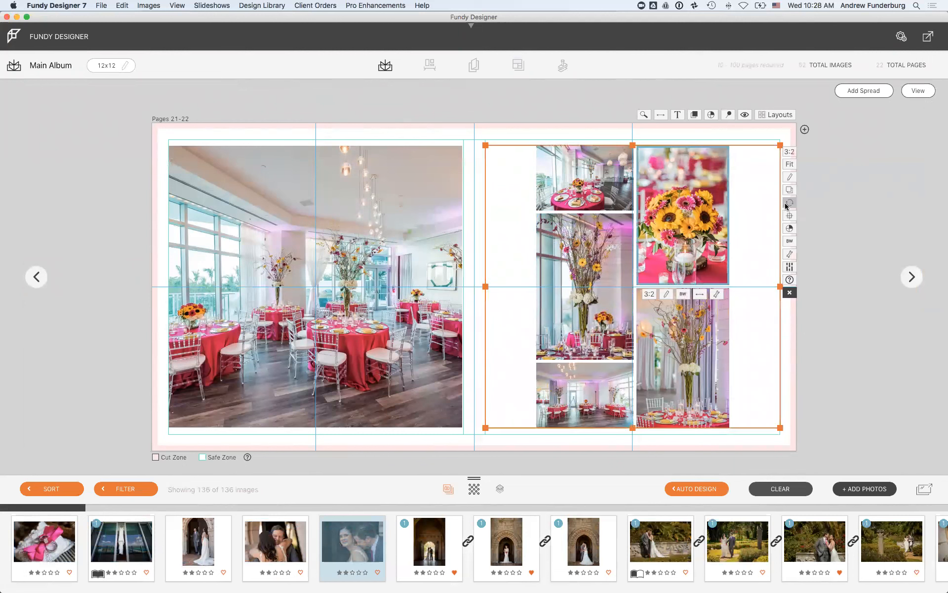
{"action": "mouse_move", "coordinate": [790, 216]}
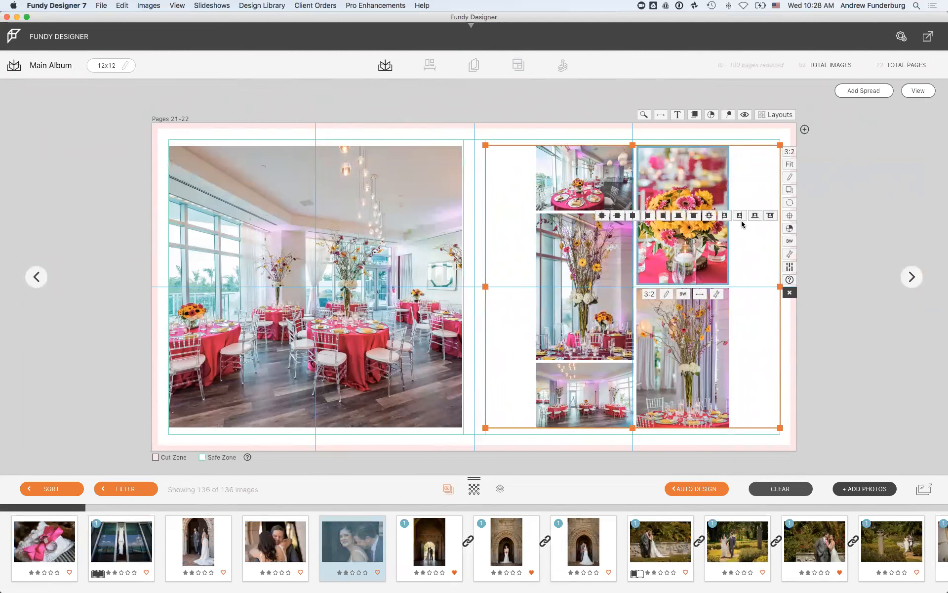
{"action": "left_click", "coordinate": [741, 216]}
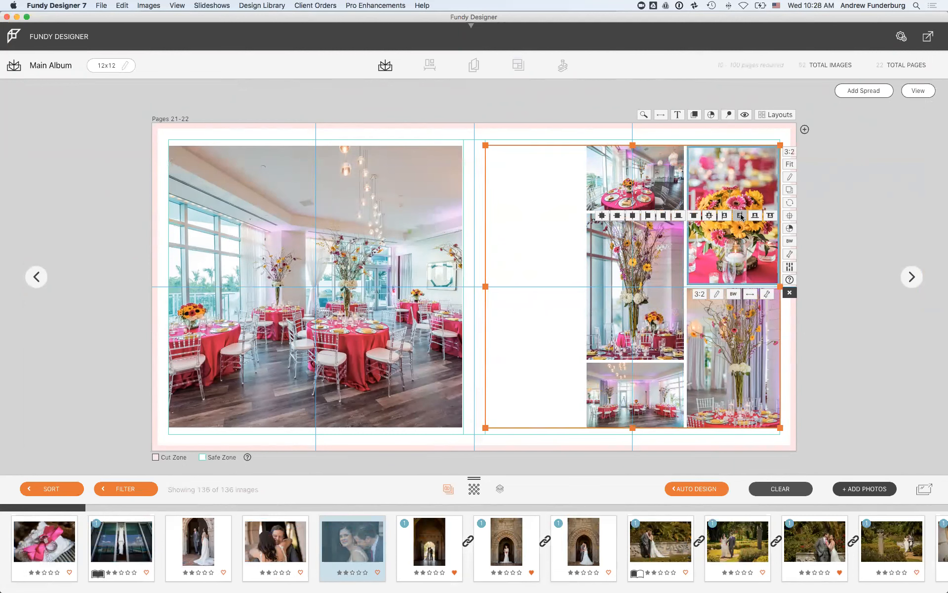
- Set the photos in the group's three-photo column to a 1:1 ratio
{"action": "left_click", "coordinate": [641, 303]}
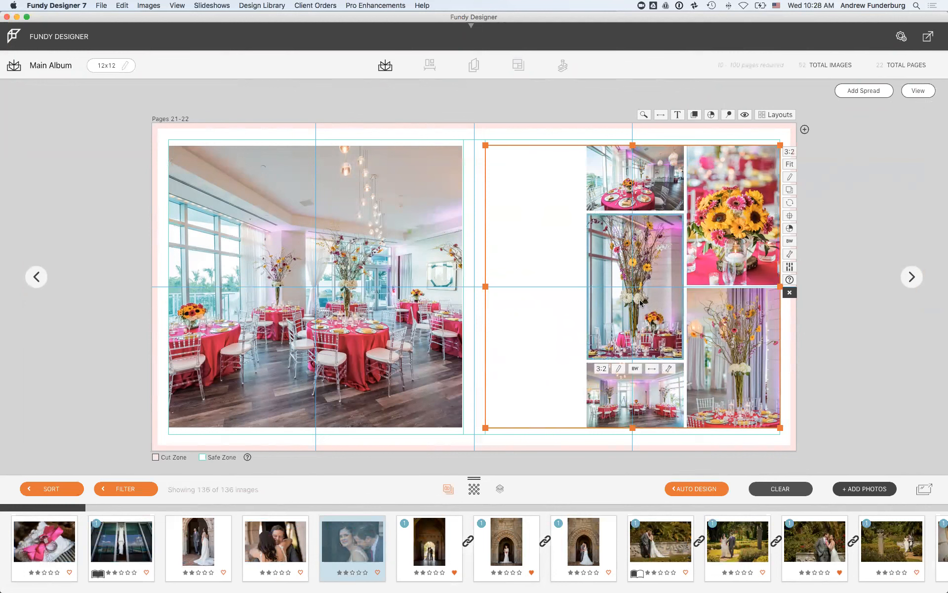
{"action": "left_click", "coordinate": [602, 369]}
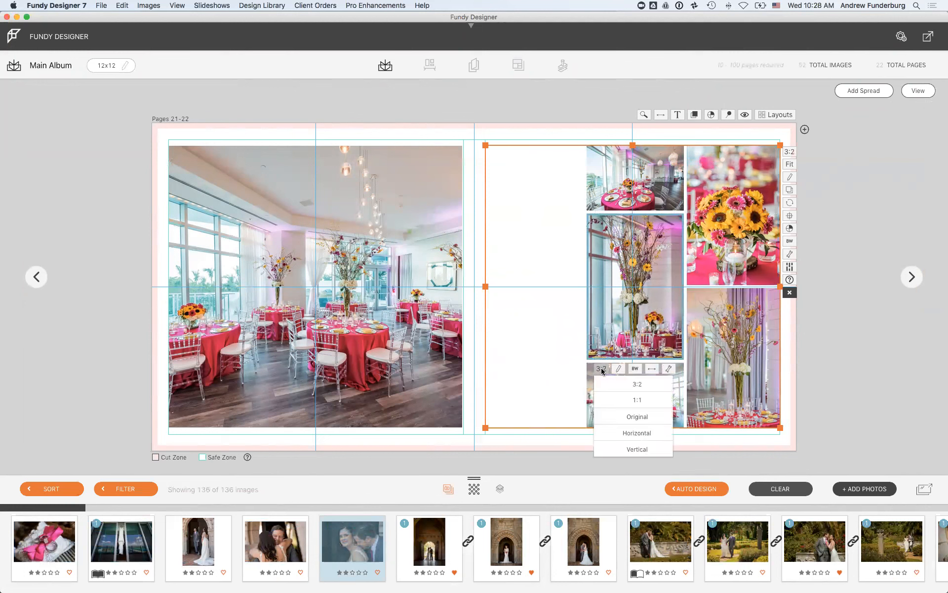
{"action": "left_click", "coordinate": [616, 400]}
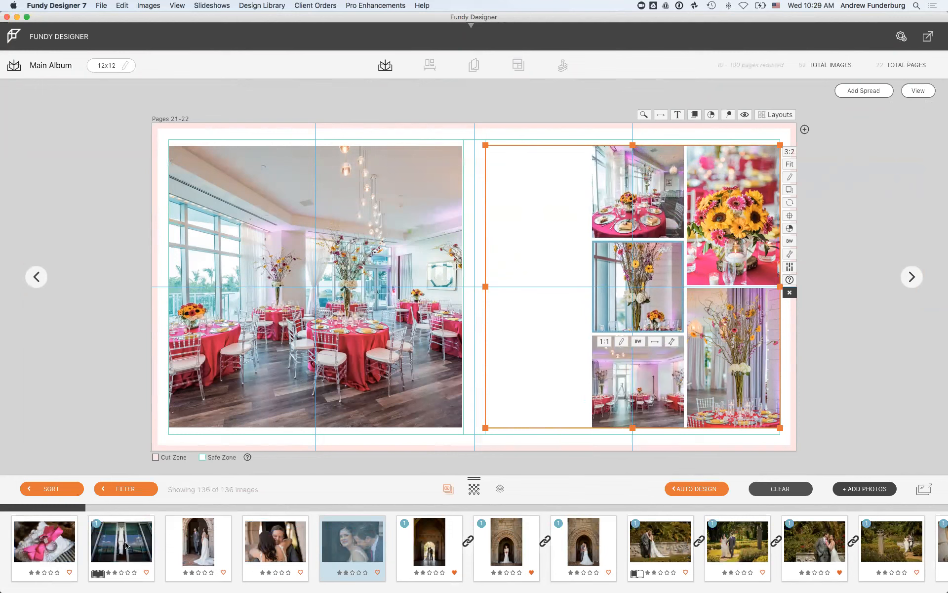
- Add the wedding rings photo to the group on the spread's right-hand page
{"action": "left_click_drag", "start_coordinate": [49, 552], "coordinate": [594, 323]}
{"action": "left_click", "coordinate": [552, 363]}
{"action": "left_click", "coordinate": [586, 444]}
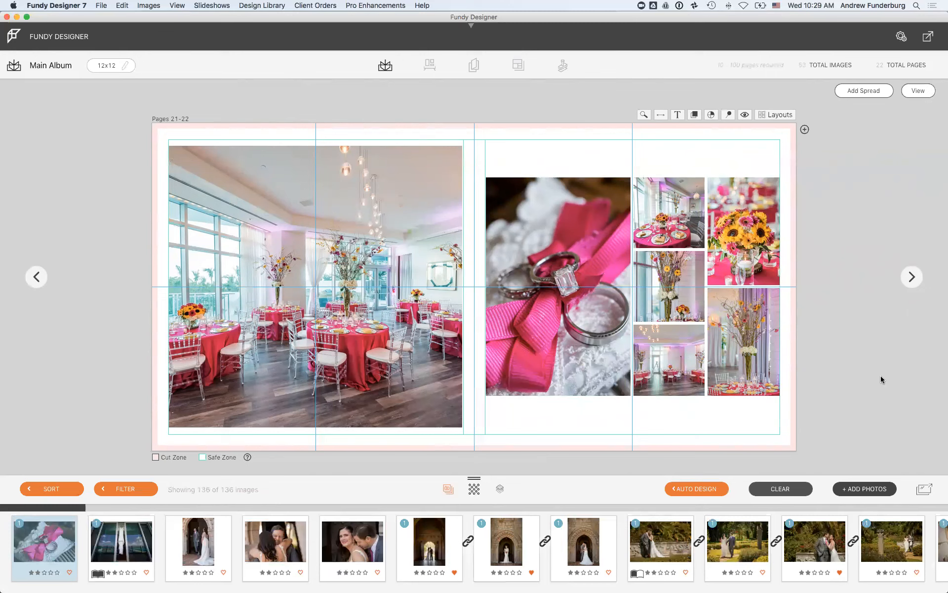
{"action": "left_click", "coordinate": [423, 5]}
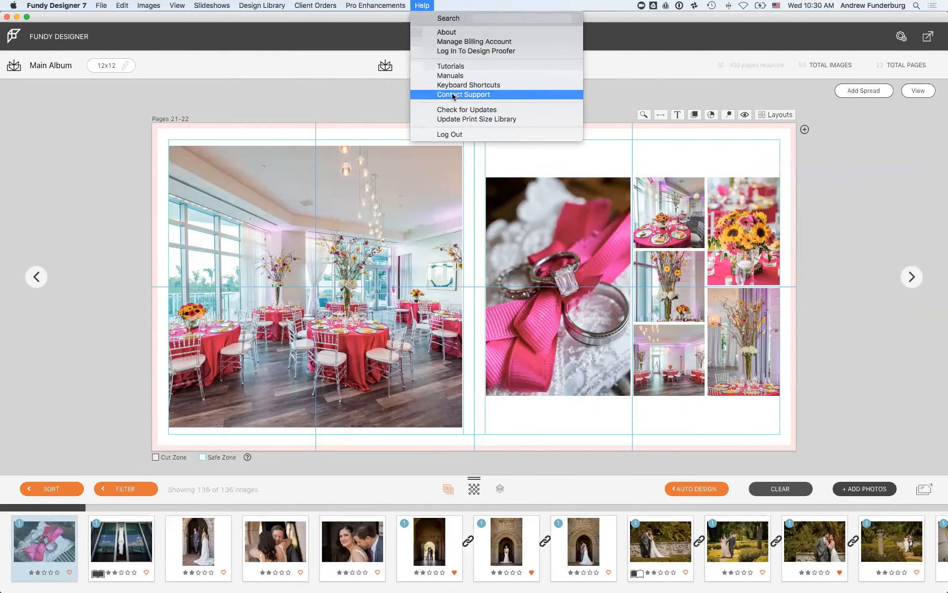
{"action": "left_click", "coordinate": [358, 109]}
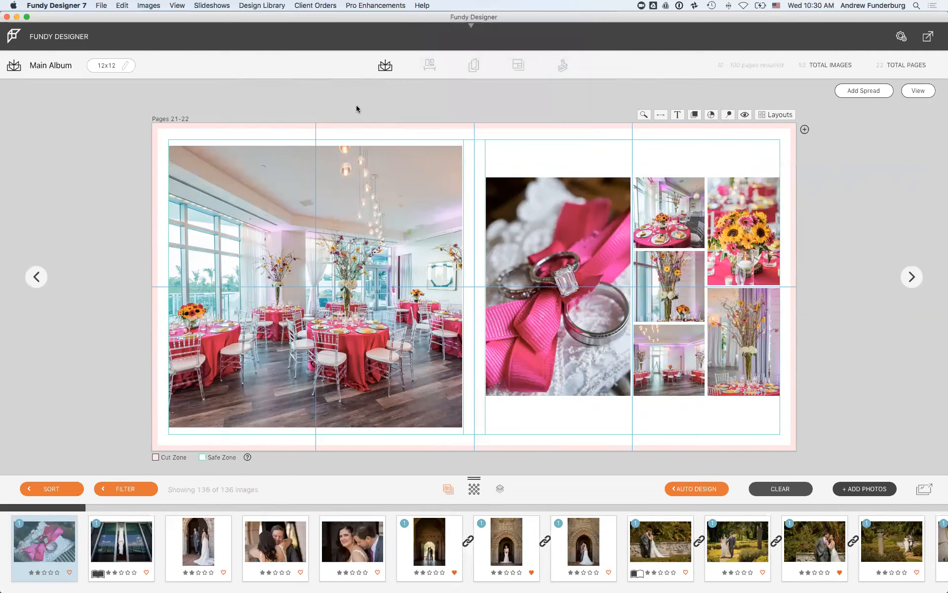